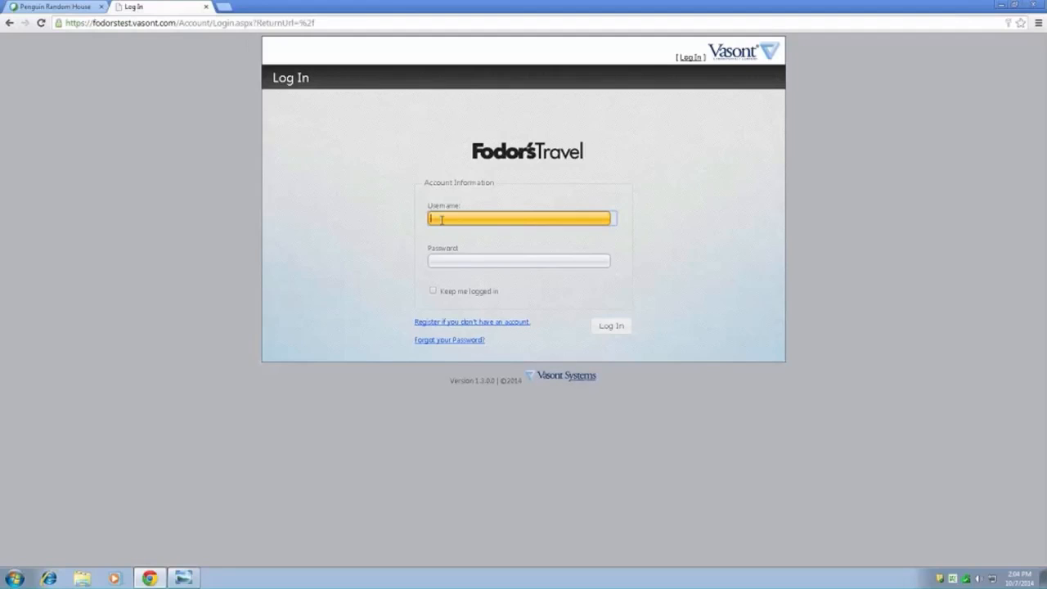
- Log in to the Fodor's Travel site with the writer account's username and password
text(fodor)
text(s)
text(test.ve)
text(iter)
click(455, 258)
text(passwo)
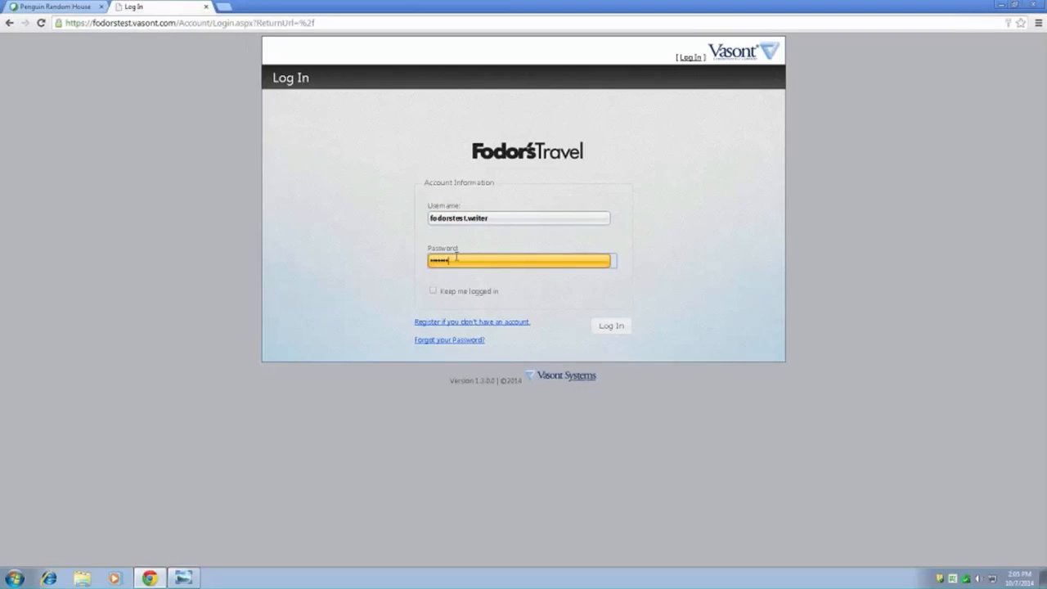
click(610, 327)
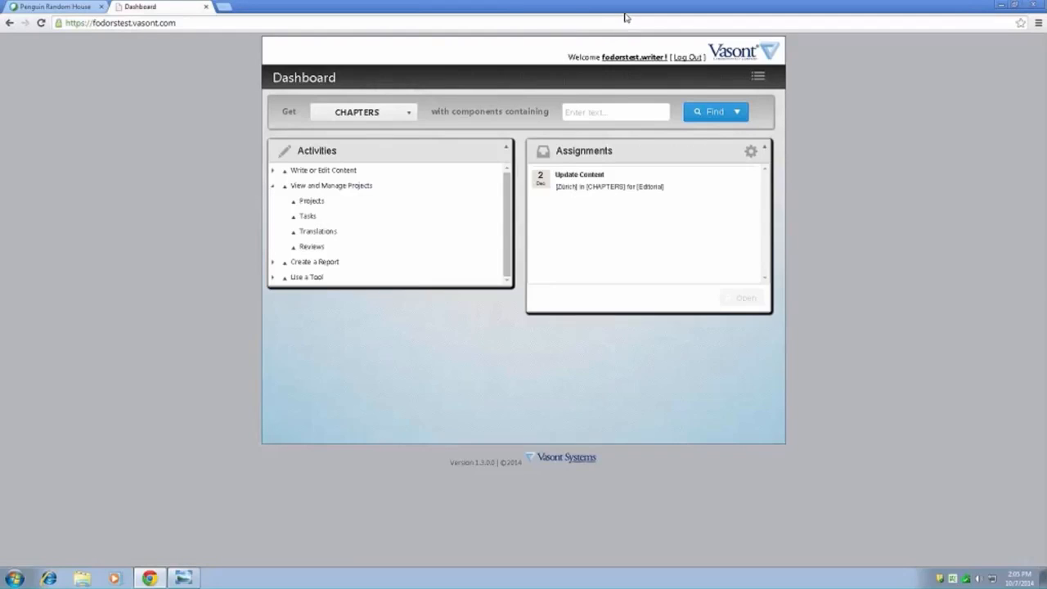
- Open the Update Content assignment for Zürich for editing and allow the Vasont WebLNX application to run
click(1021, 248)
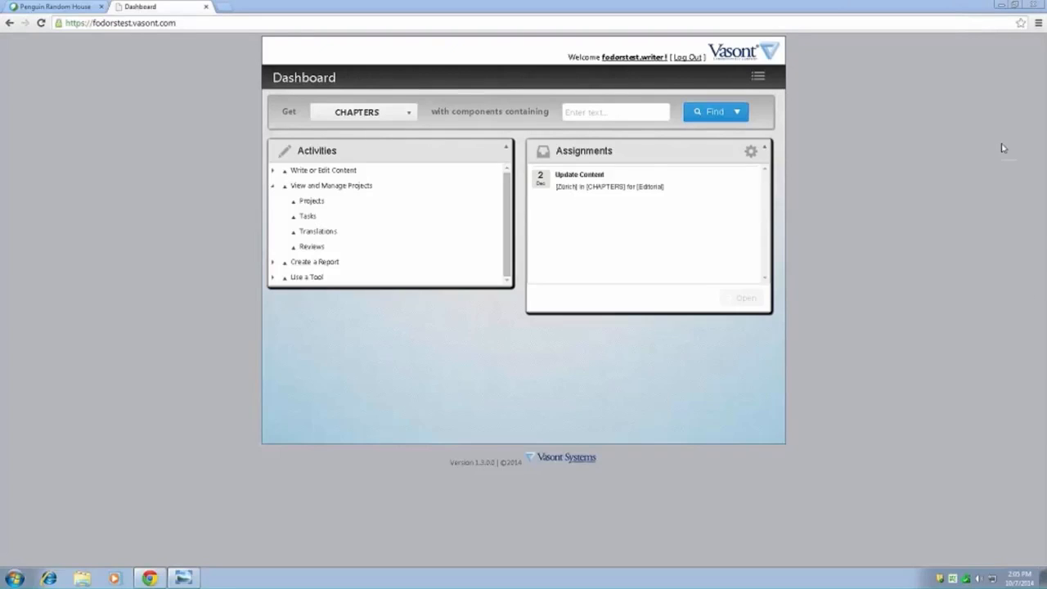
triple_click(609, 186)
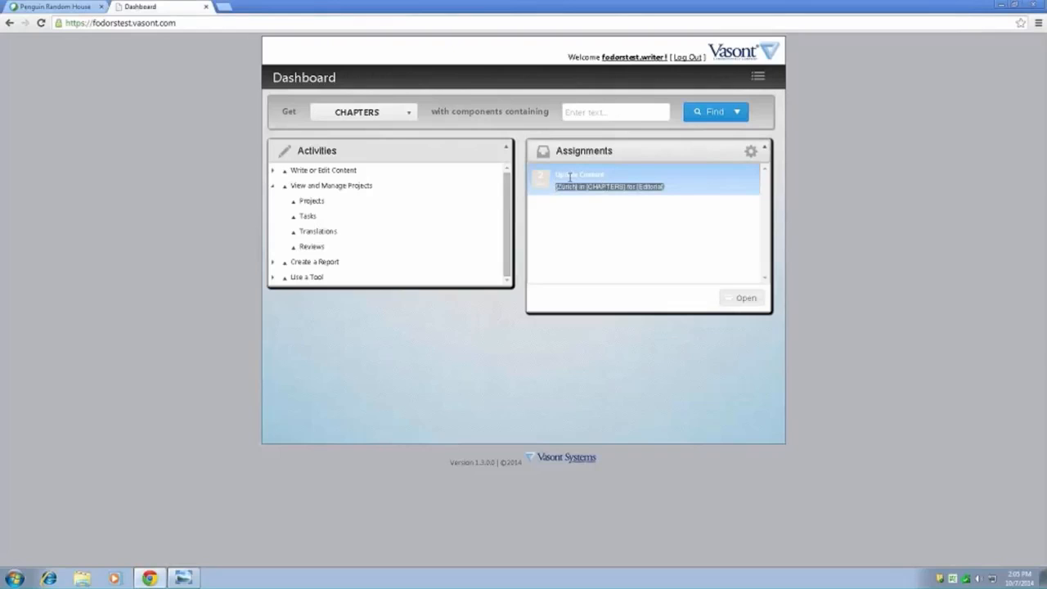
click(735, 299)
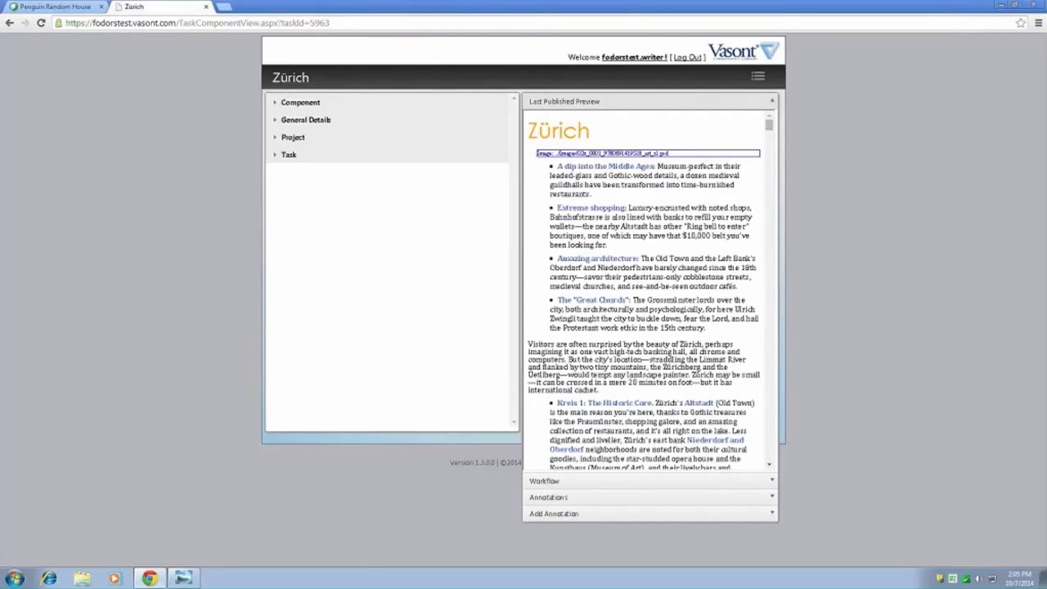
click(758, 77)
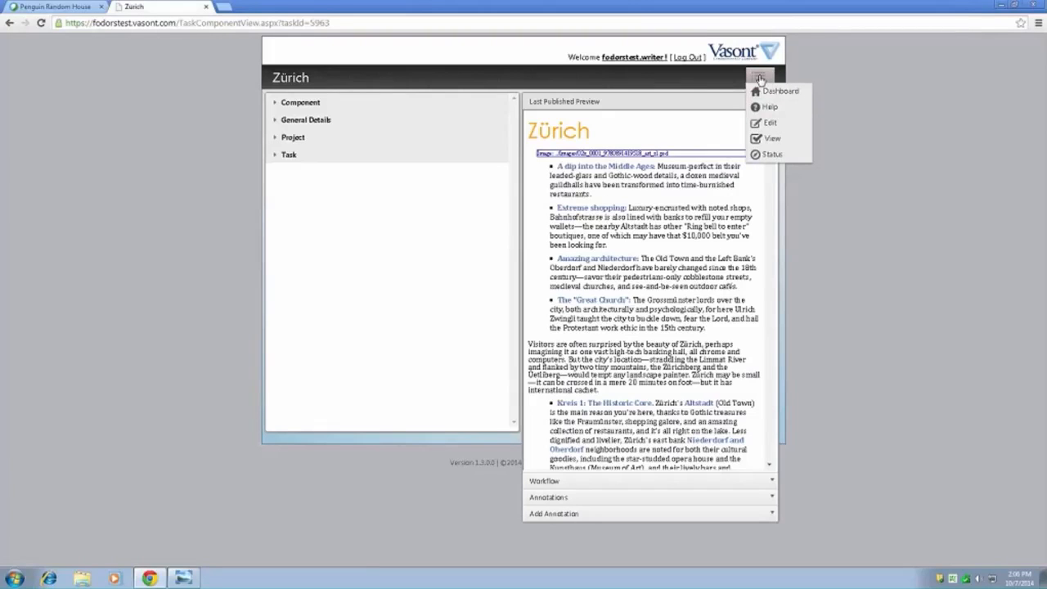
click(769, 125)
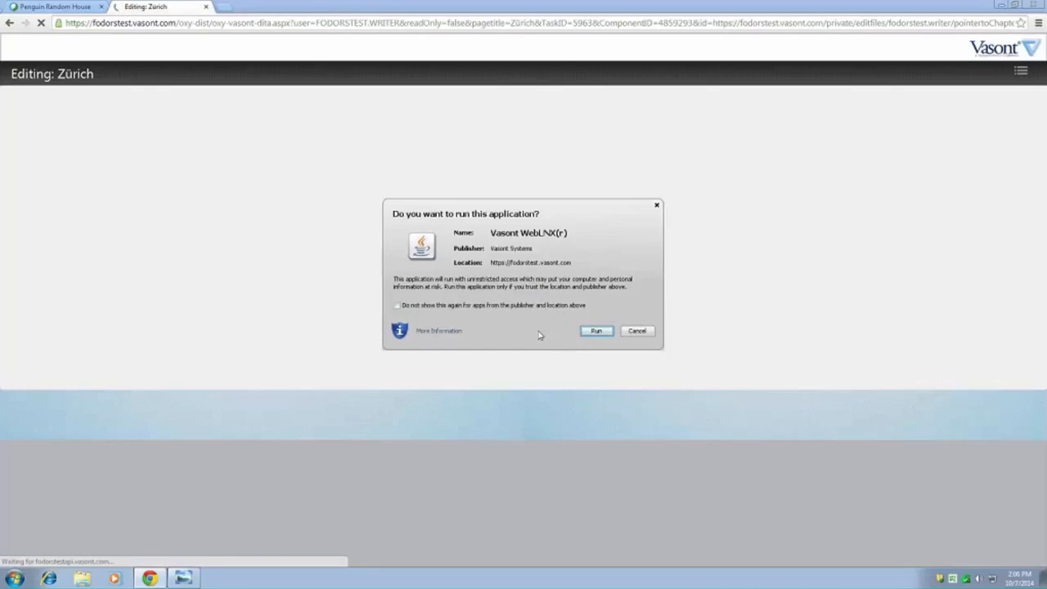
click(596, 331)
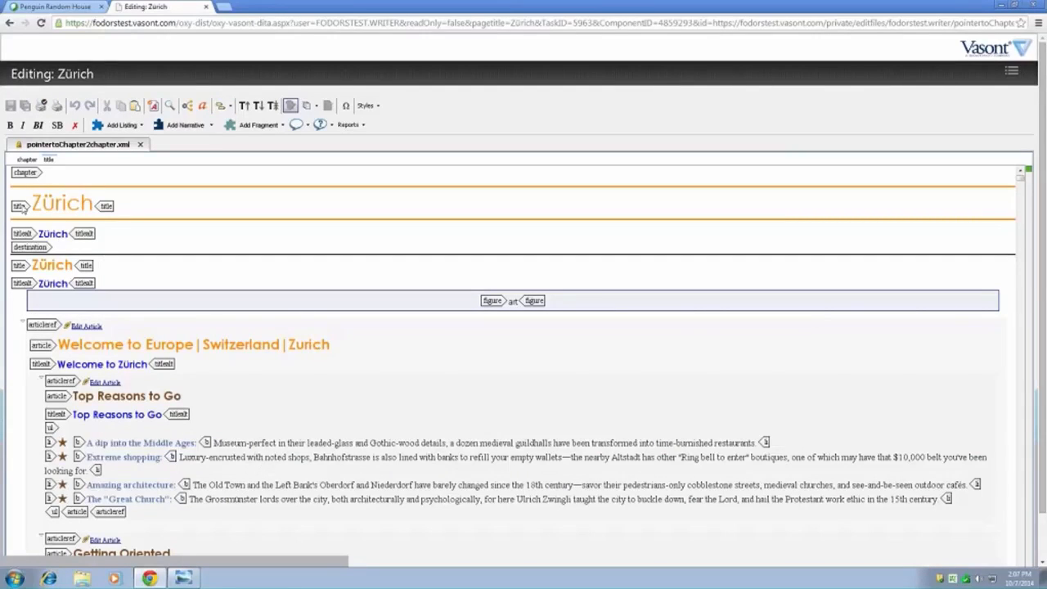
- Switch the document's tag display to No Tags and back to Full Tags
click(223, 107)
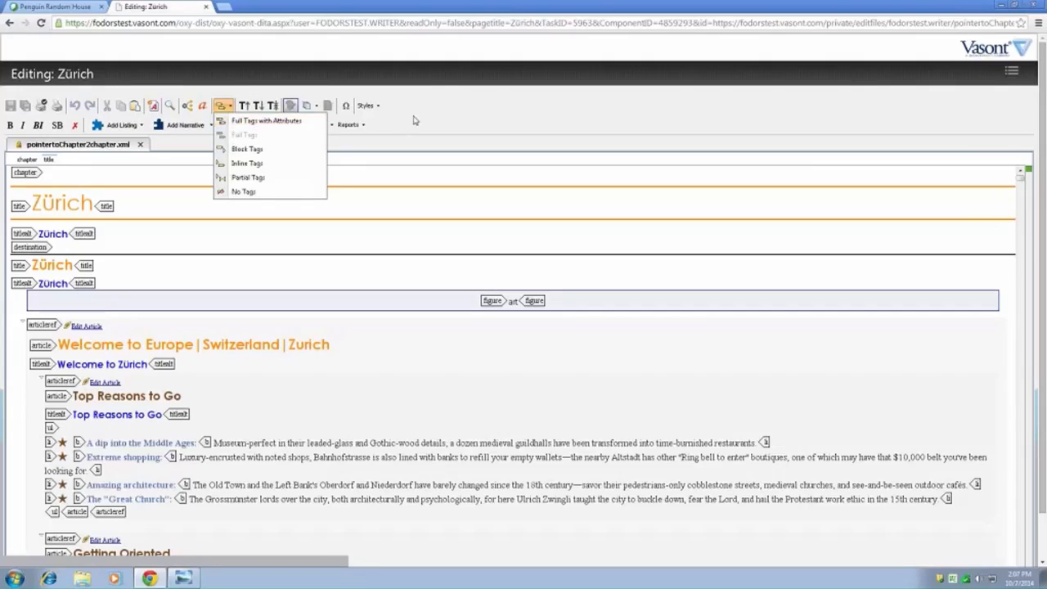
click(26, 207)
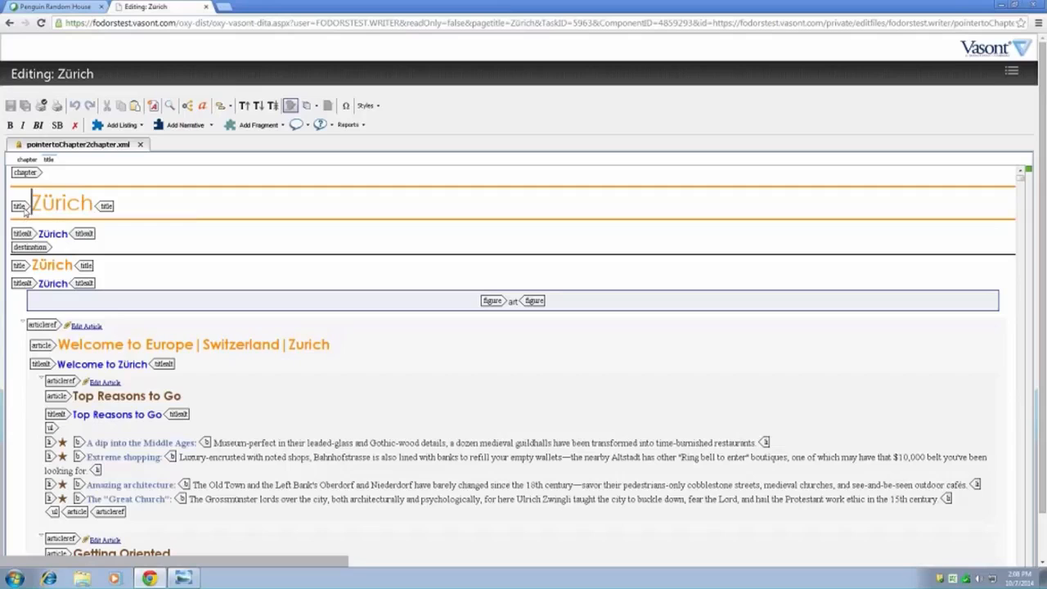
click(226, 106)
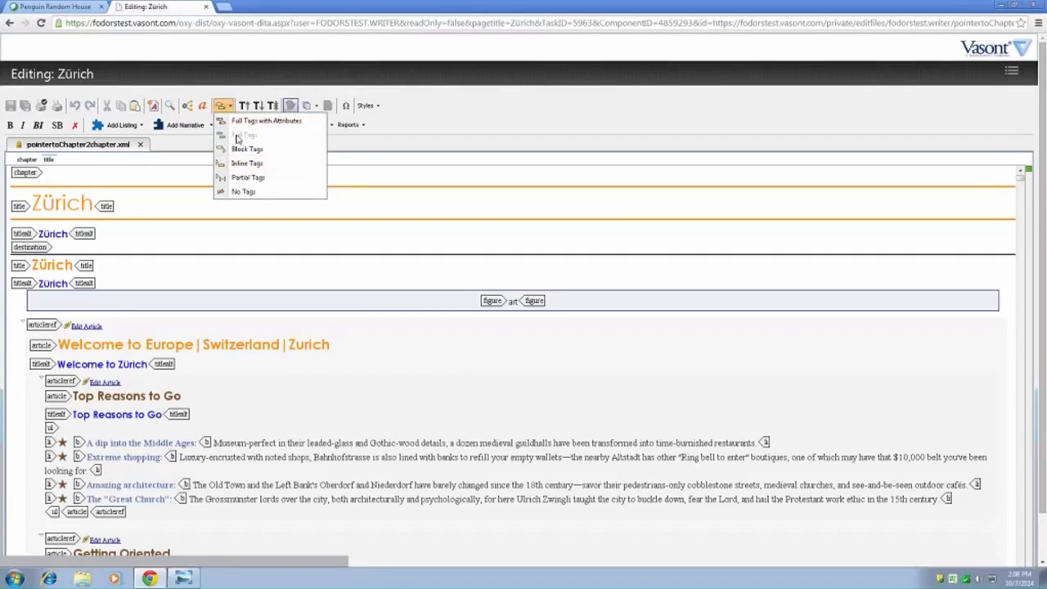
click(249, 191)
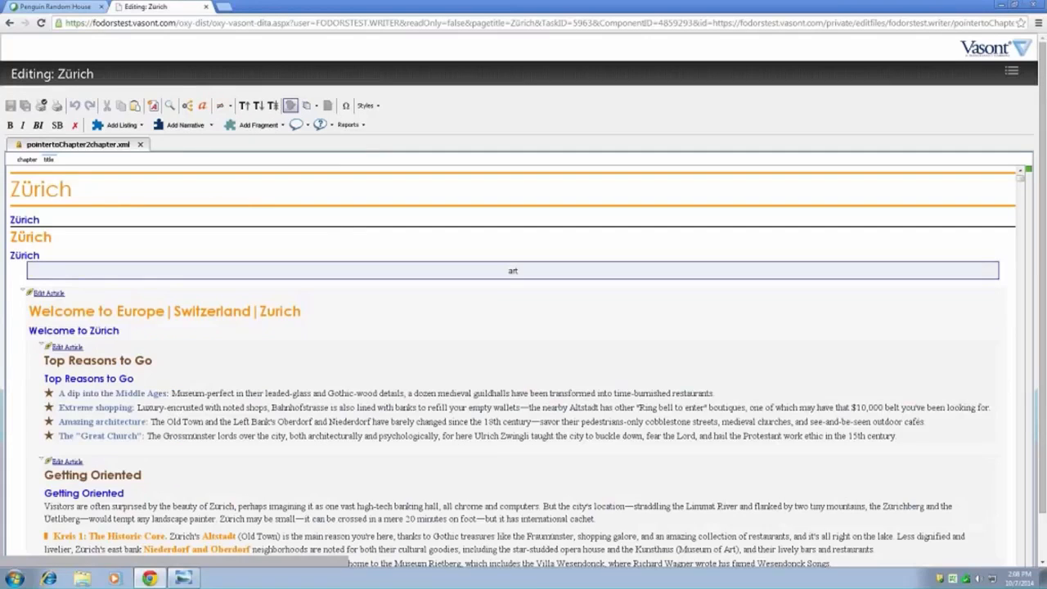
click(222, 106)
click(237, 136)
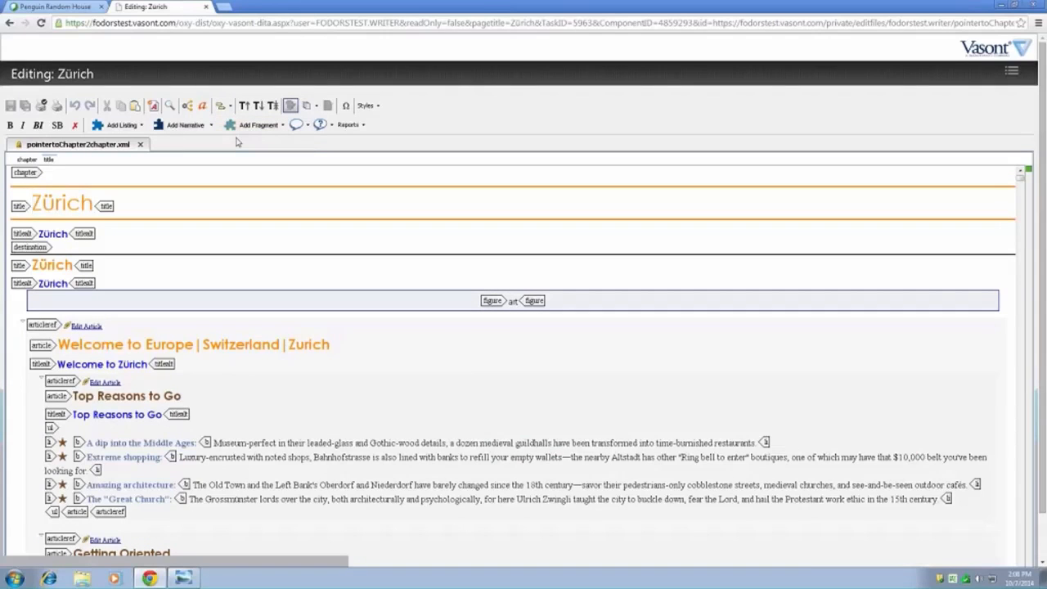
- Select the chapter's title element and the Kreis 1 Shopping paragraph starting "It's telling that Bahnhofstrasse"
click(20, 206)
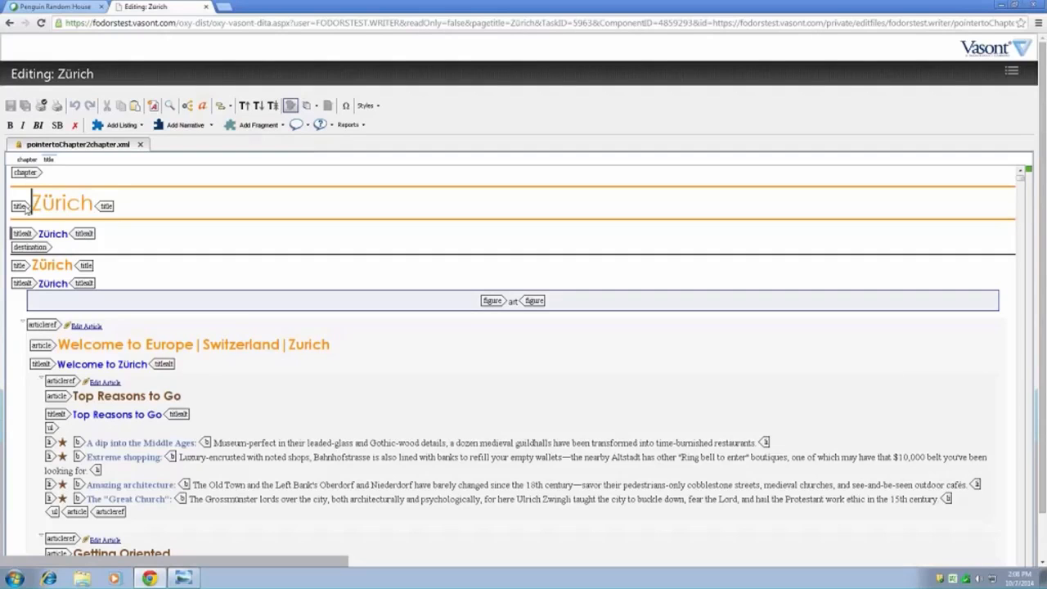
click(236, 450)
click(107, 416)
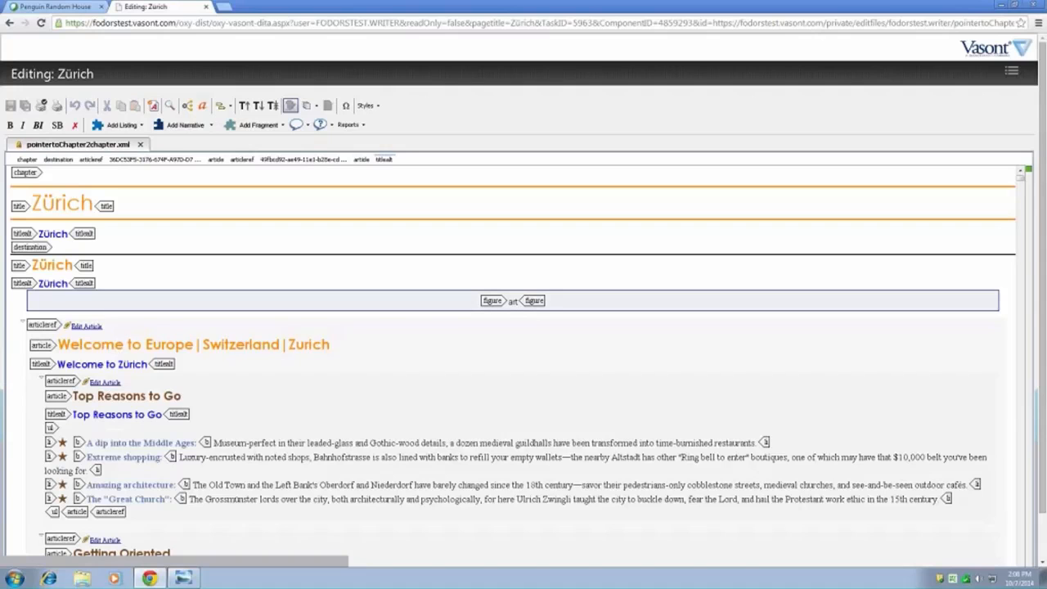
scroll(260, 374, down, 10)
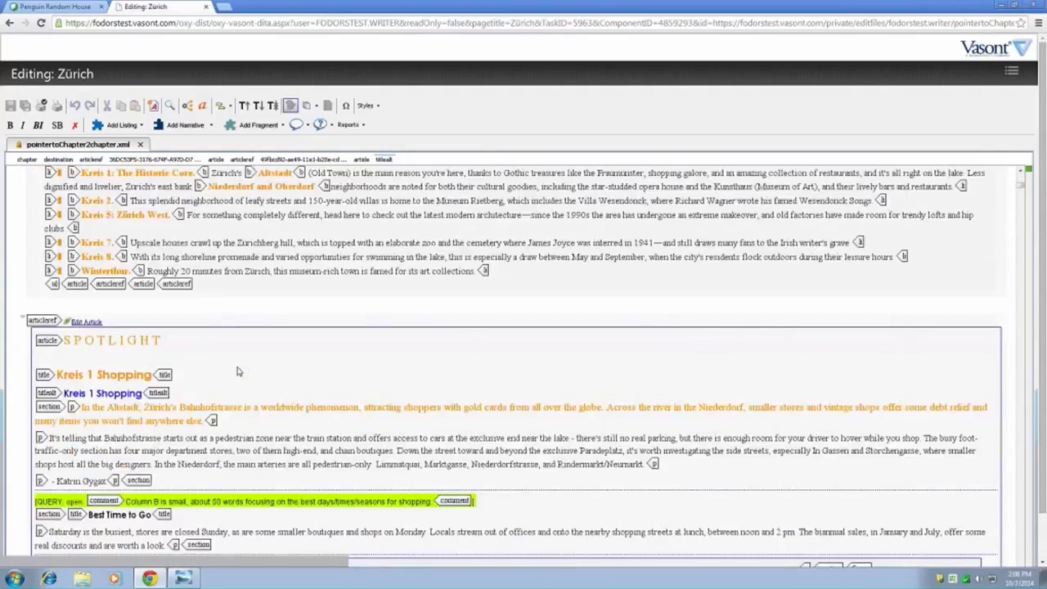
scroll(237, 371, down, 2)
click(190, 291)
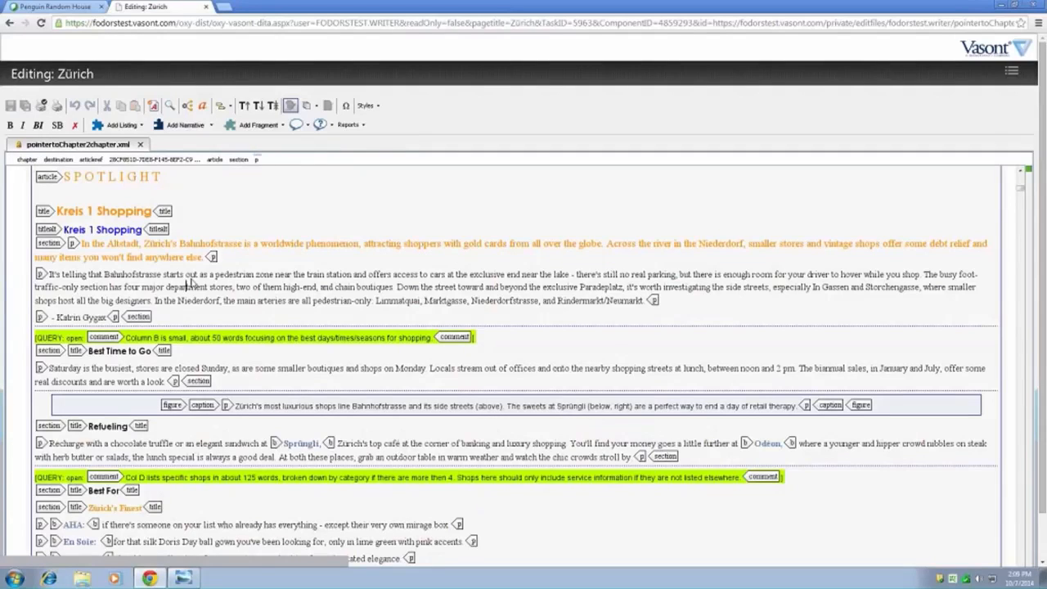
click(41, 274)
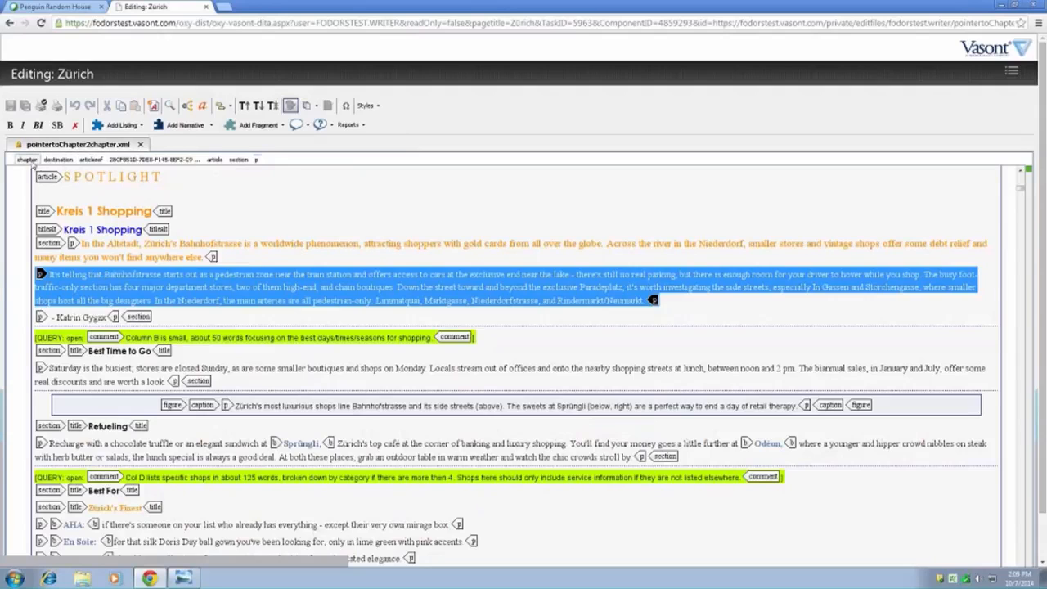
- Select the whole chapter element and place the cursor in the "Extreme shopping" list item
click(29, 160)
click(140, 299)
click(293, 431)
click(299, 456)
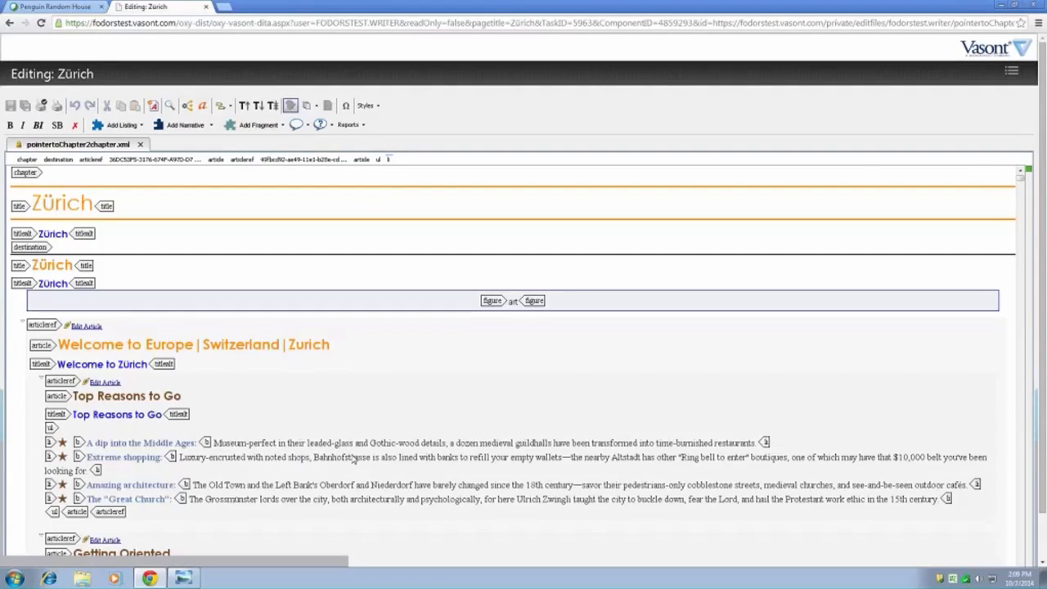
- Preview the chapter in the Print-Book View style and return to Edit View
scroll(378, 437, down, 1)
scroll(372, 433, down, 10)
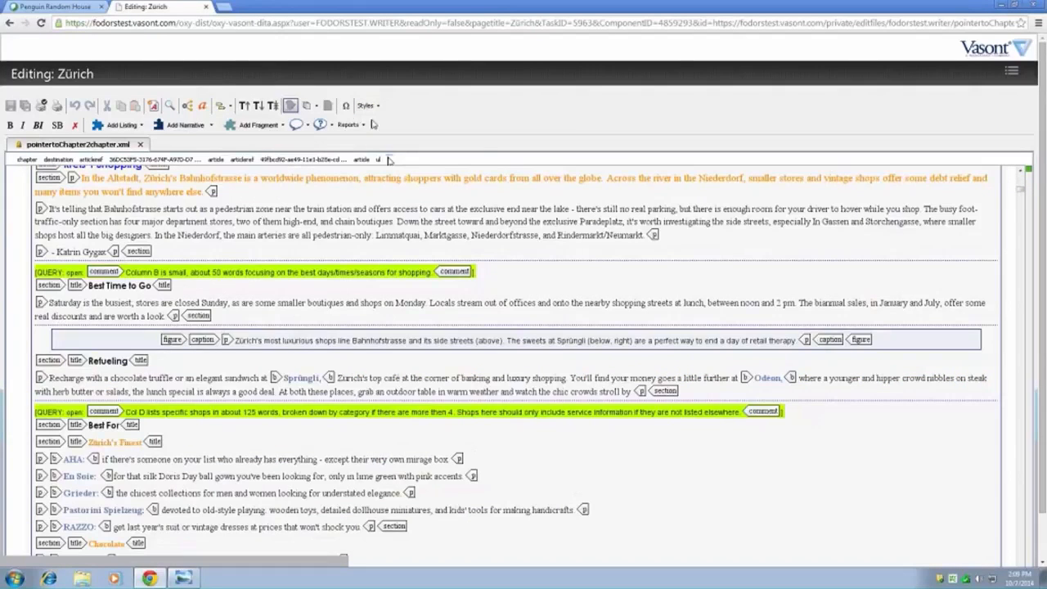
click(368, 106)
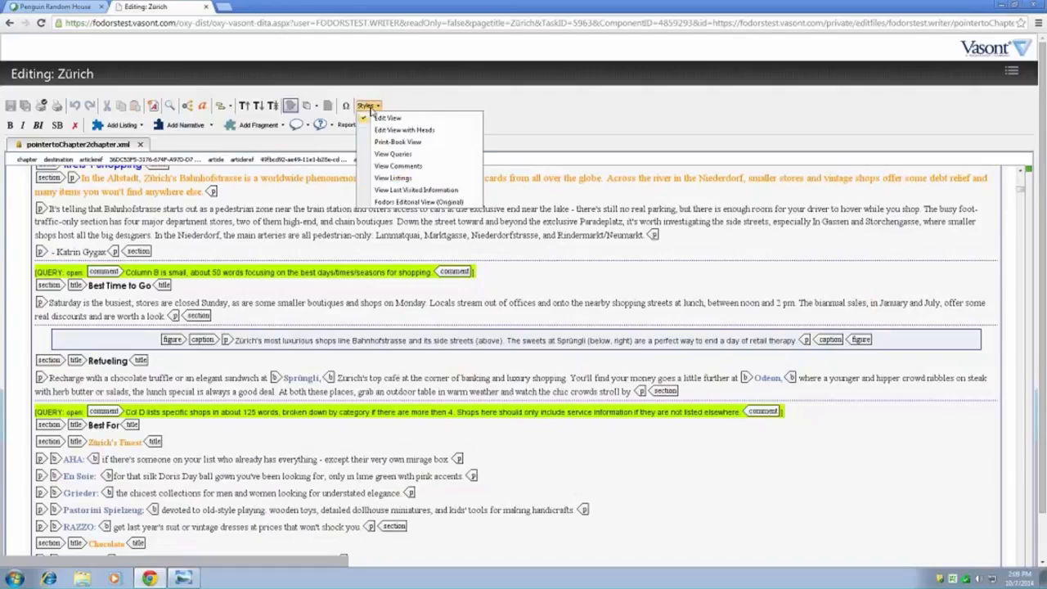
click(402, 142)
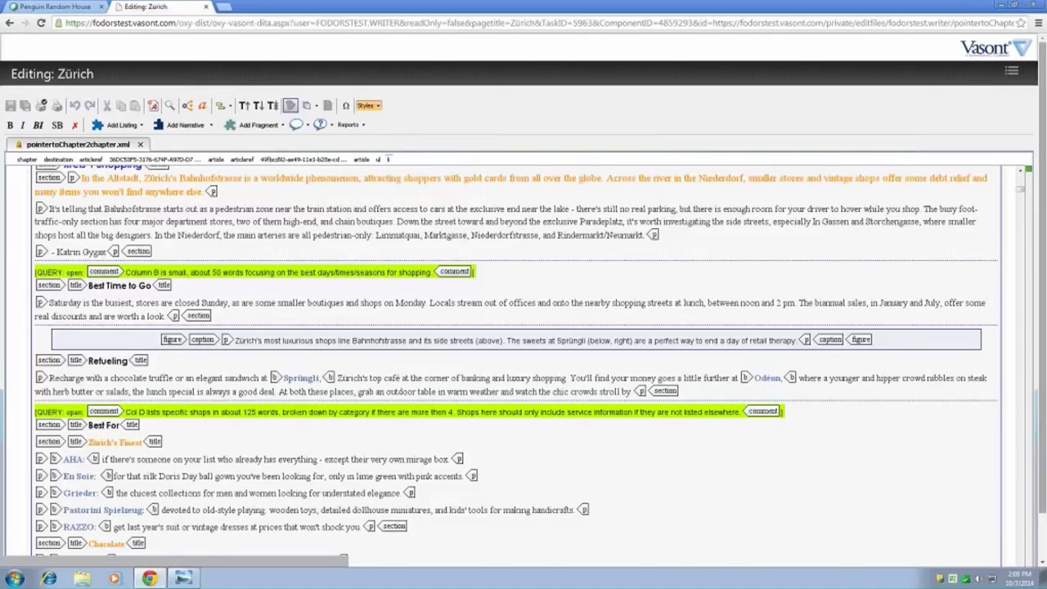
drag(1020, 187, 1022, 173)
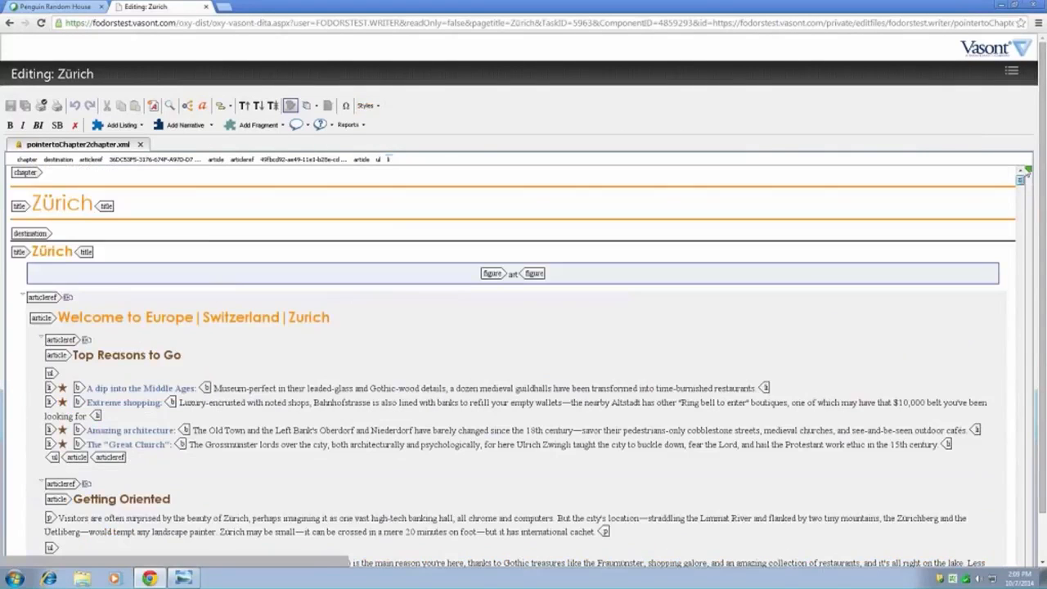
click(370, 106)
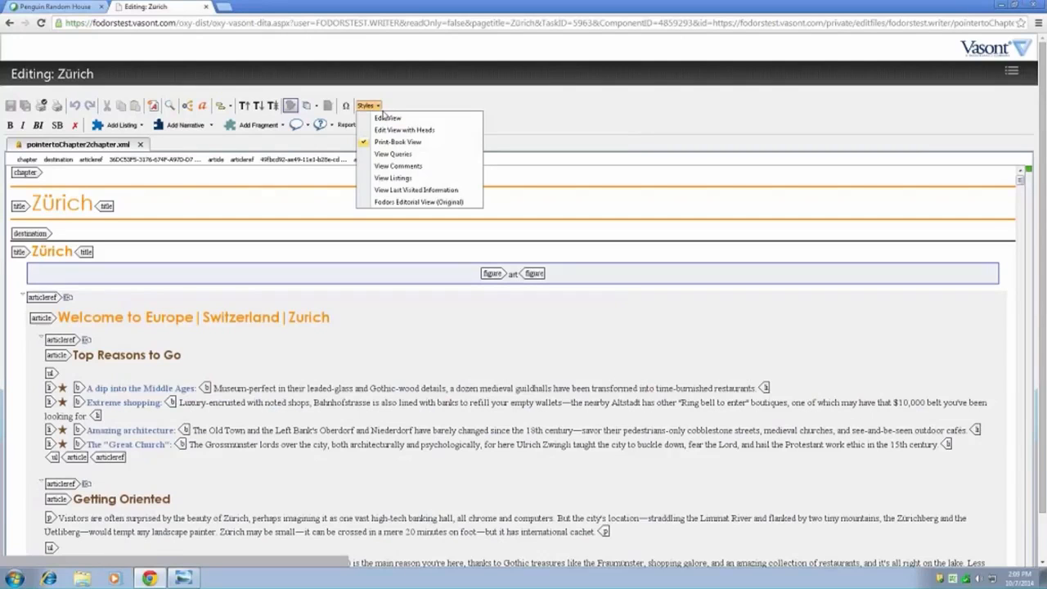
click(387, 119)
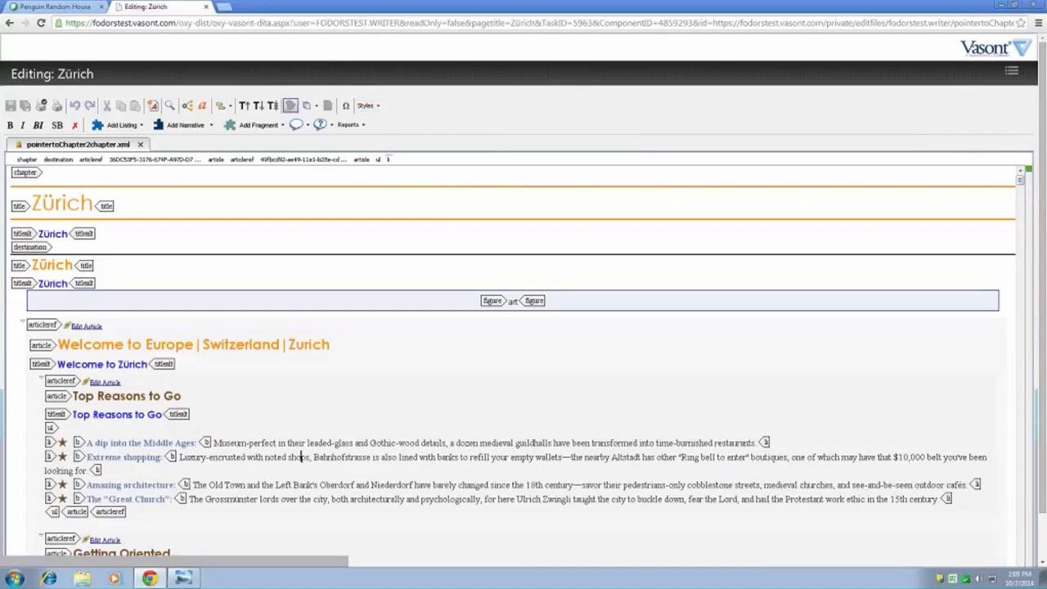
- Select the titlealt elements below the chapter and destination titles, and switch the chapter to Print-Book View
click(18, 235)
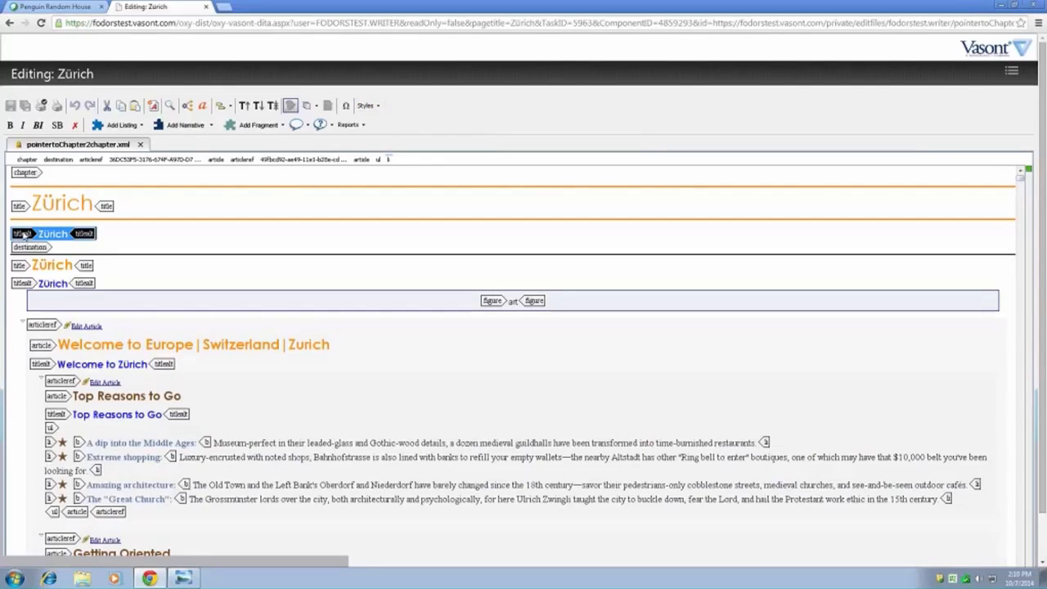
click(19, 283)
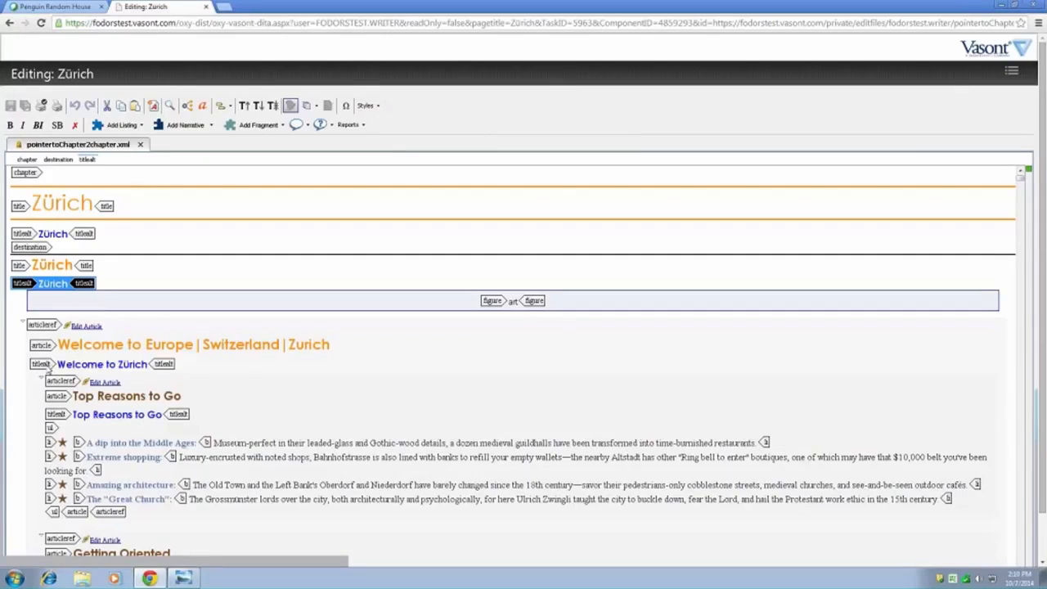
click(368, 105)
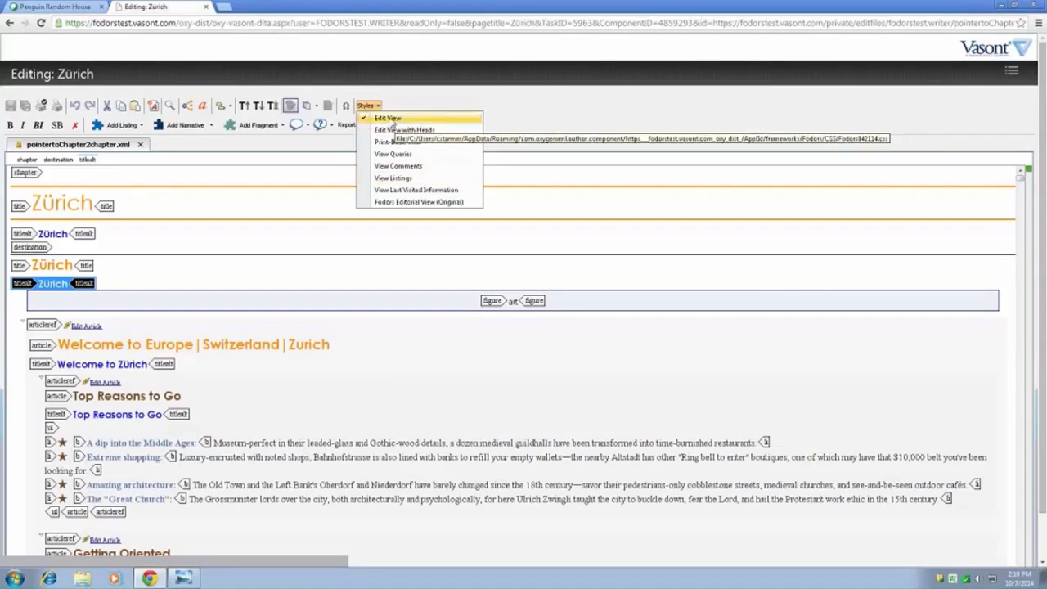
click(398, 143)
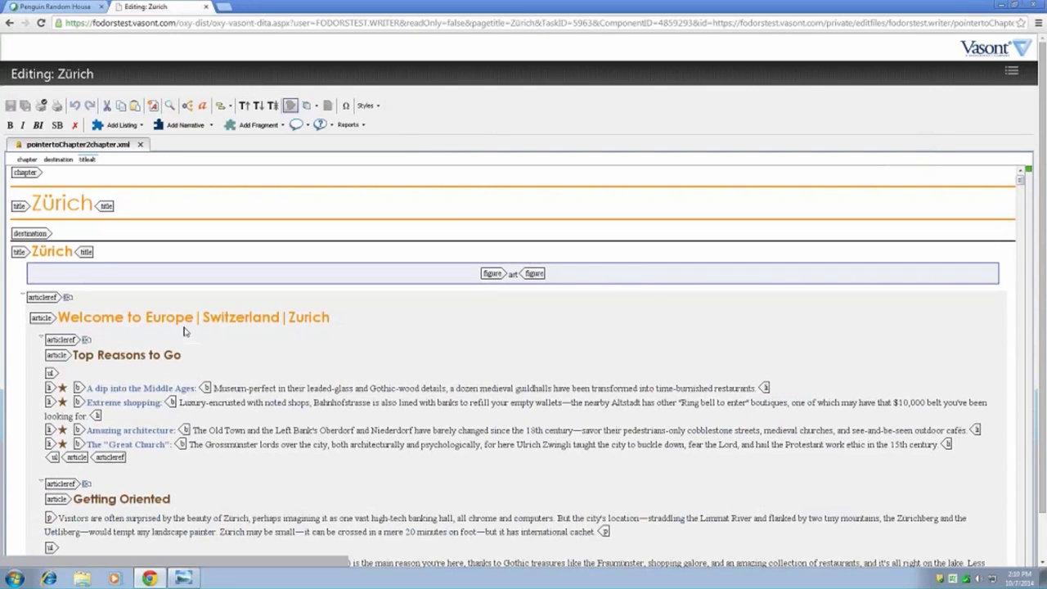
scroll(331, 343, down, 1)
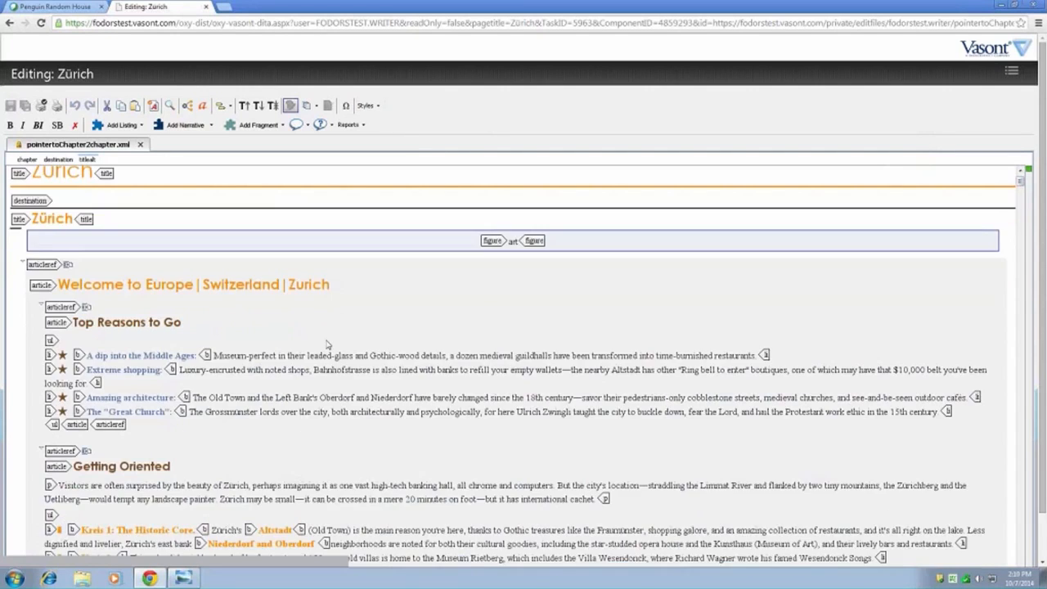
scroll(327, 345, down, 6)
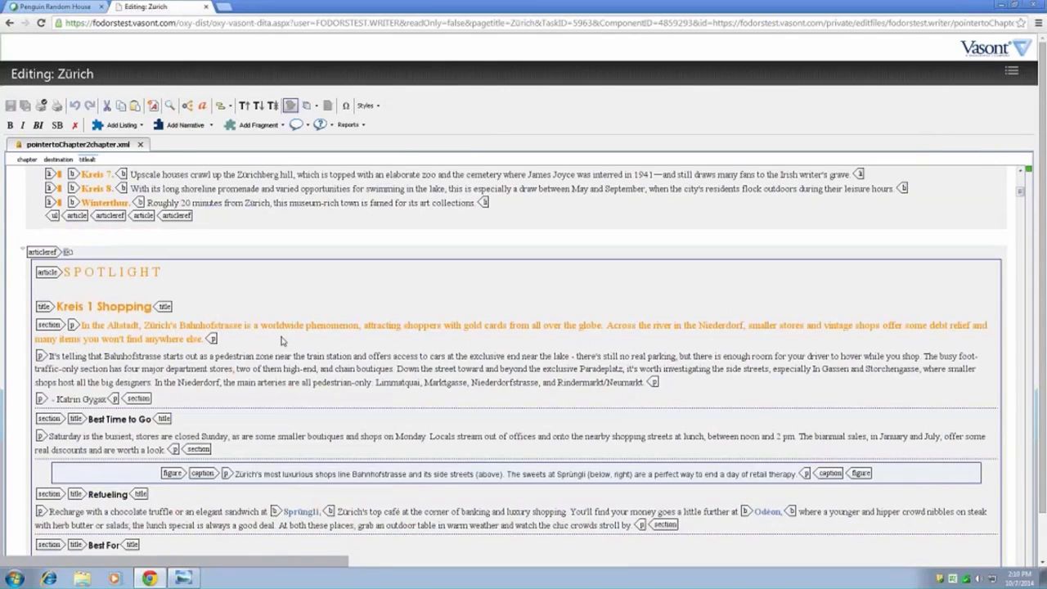
scroll(282, 341, down, 10)
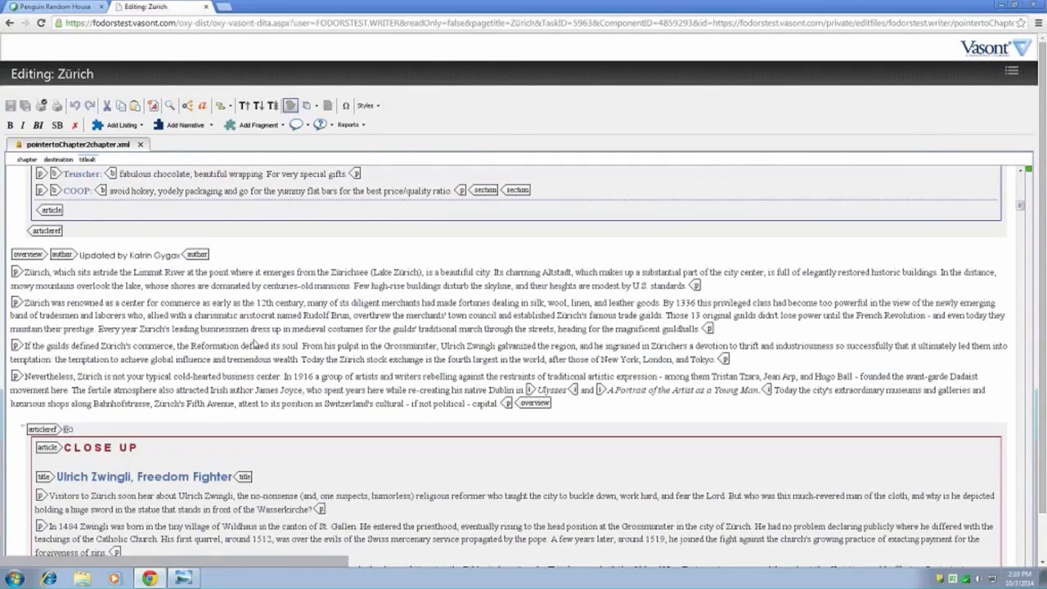
- In the overview's second paragraph, change the number of original guilds from 13 to 14
click(242, 341)
click(225, 316)
click(667, 319)
double_click(693, 319)
text(145)
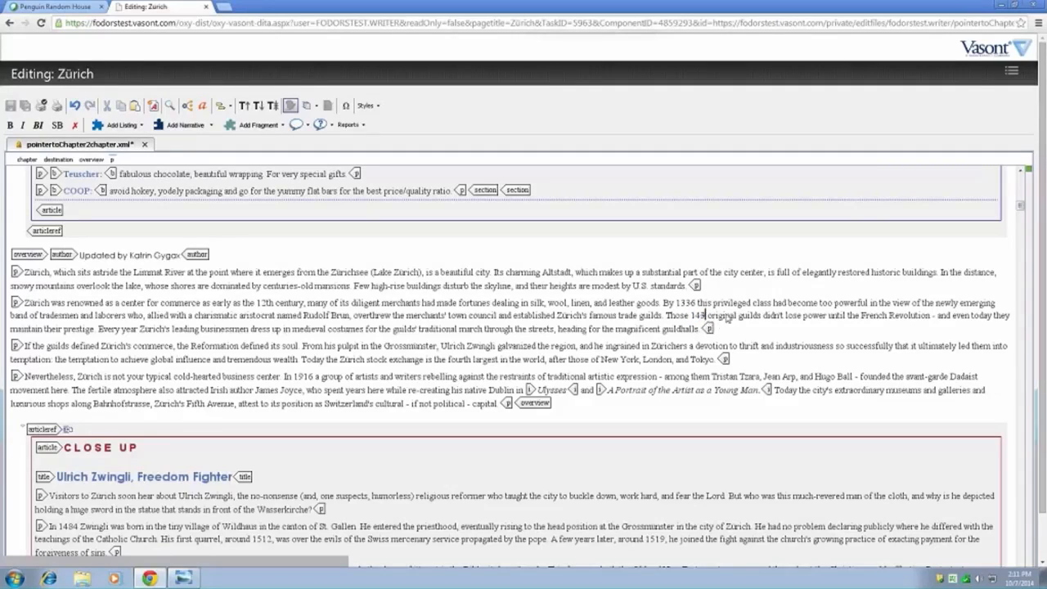
- Delete the word "guilds" after "original" and insert "after" before "the French Revolution" in the same sentence
double_click(726, 319)
double_click(752, 318)
key(Delete)
click(849, 316)
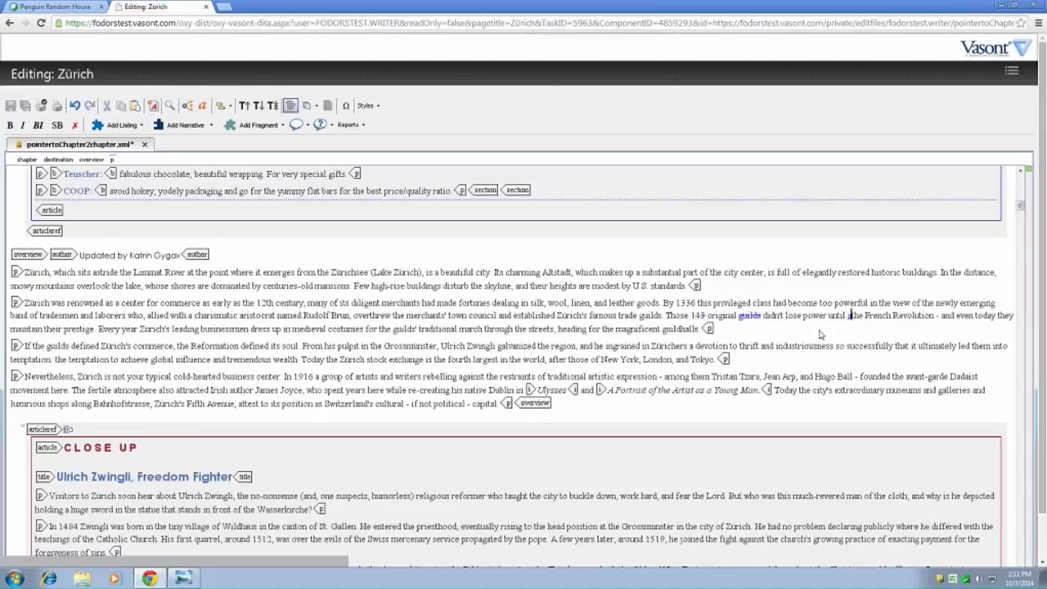
text(after)
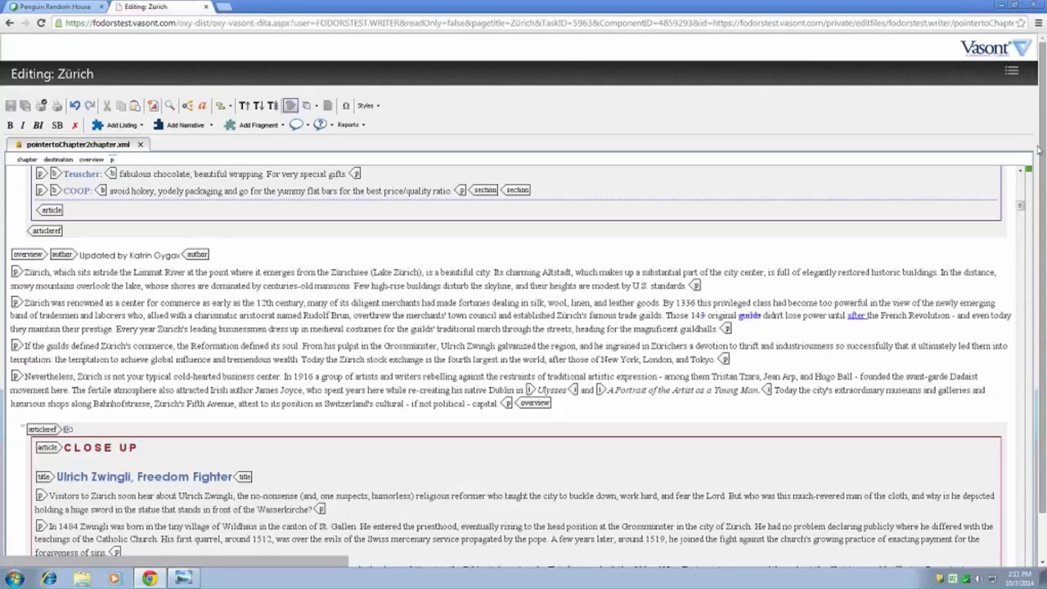
- Cut the word "early" from "as early as the 12th century" in the overview's second paragraph
click(494, 344)
click(266, 327)
click(207, 304)
double_click(221, 303)
click(187, 302)
double_click(220, 303)
click(106, 107)
click(330, 303)
click(330, 302)
click(317, 251)
click(315, 292)
click(316, 300)
click(352, 302)
click(607, 337)
click(708, 328)
click(719, 329)
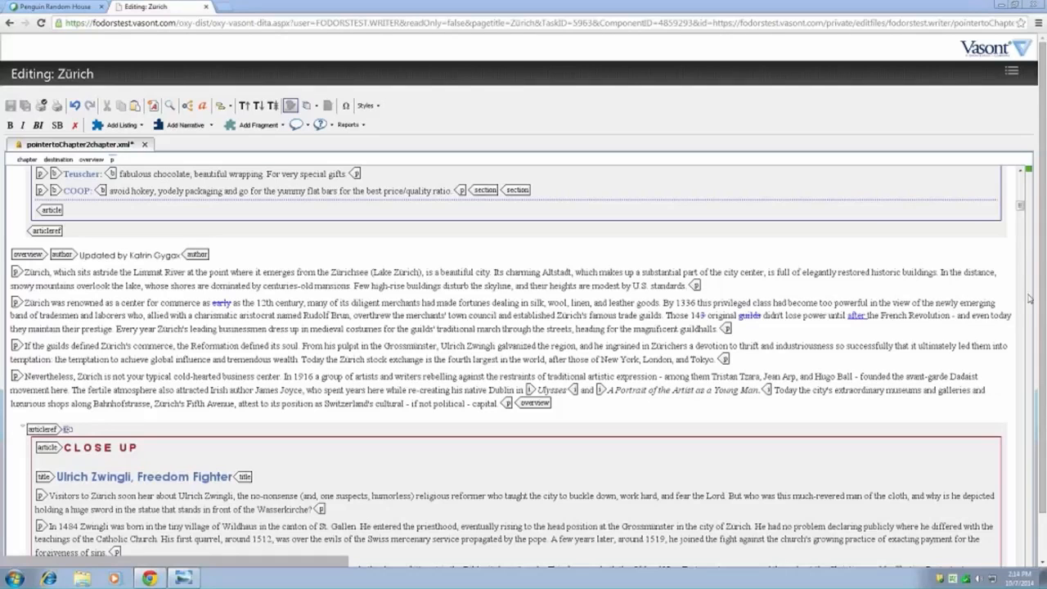
- Insert a new paragraph after the overview's second paragraph with the text "New paragraph."
click(774, 357)
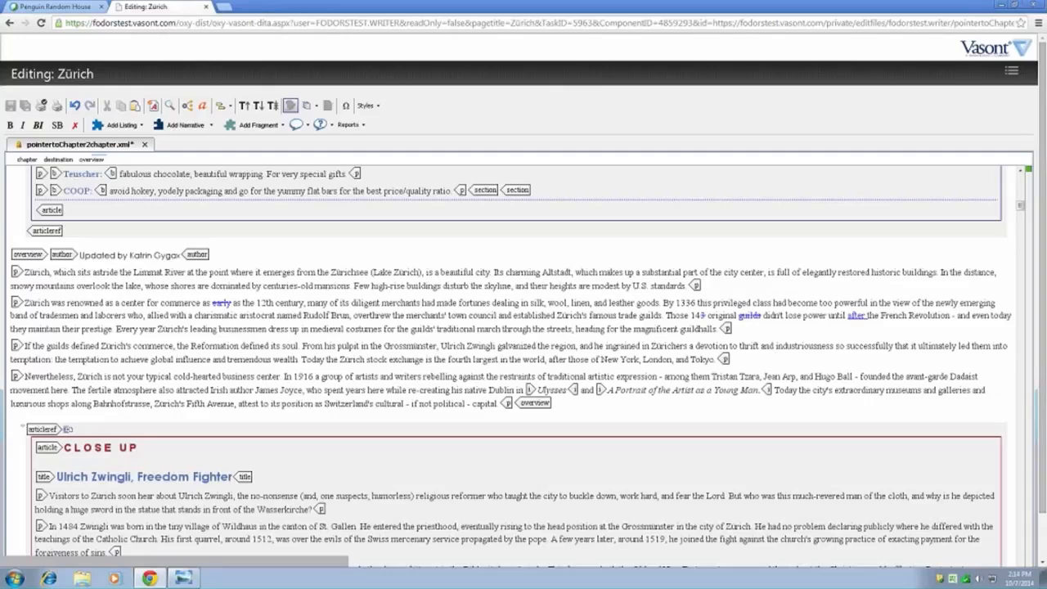
triple_click(724, 331)
click(714, 350)
key(Return)
key(Return)
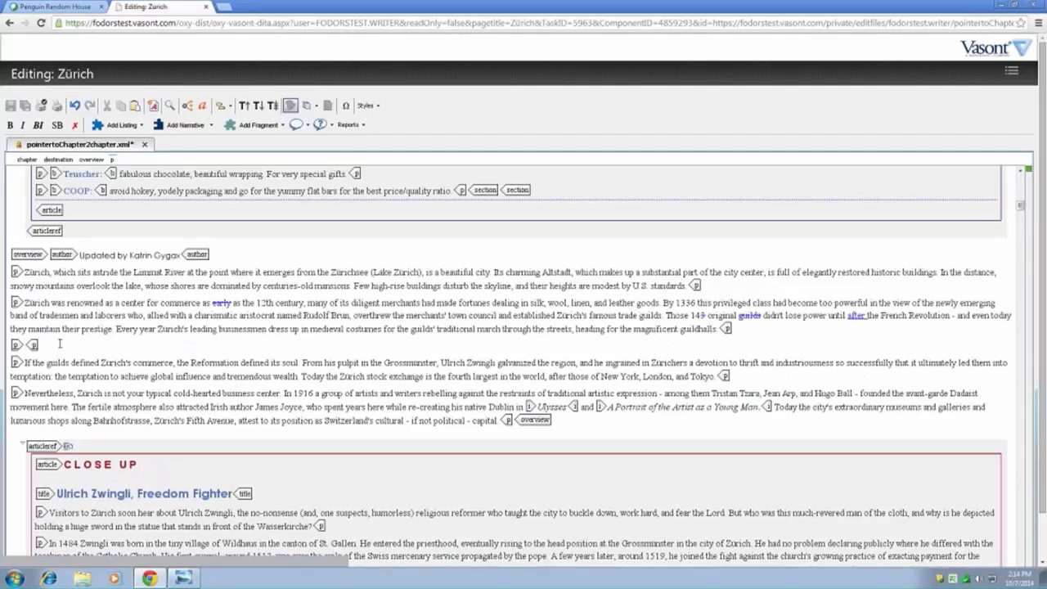
text(New paragraph.)
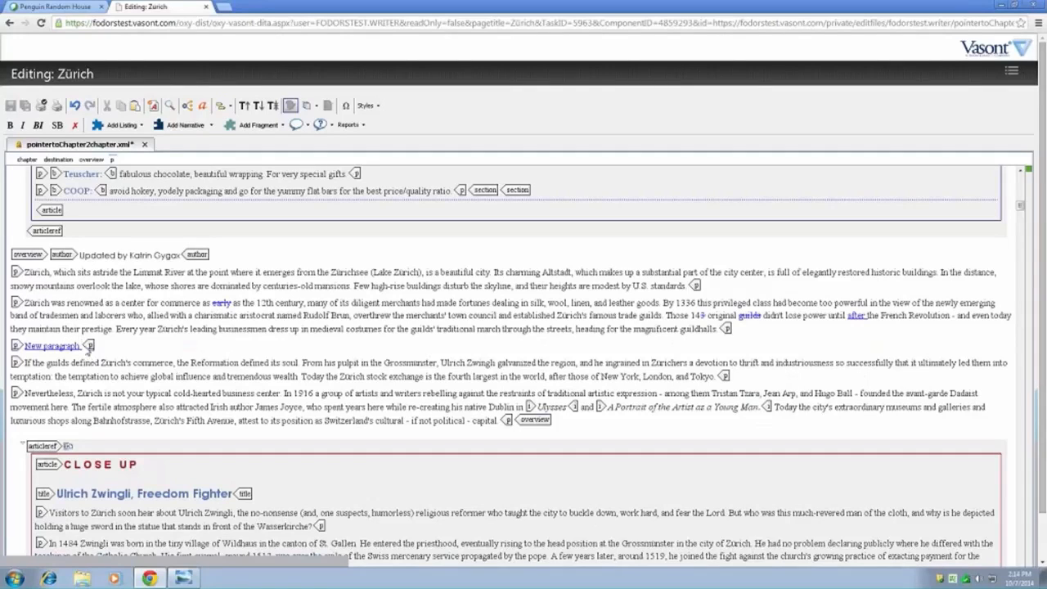
- Add another paragraph directly below "New paragraph" with the text "New para"
key(Return)
key(Return)
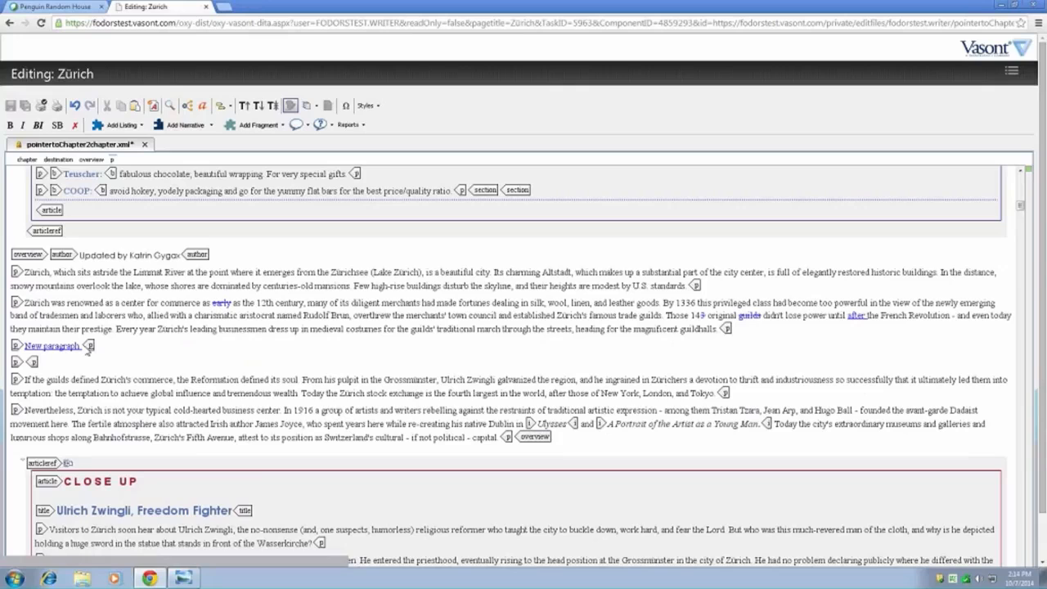
text(New para.)
key(BackSpace)
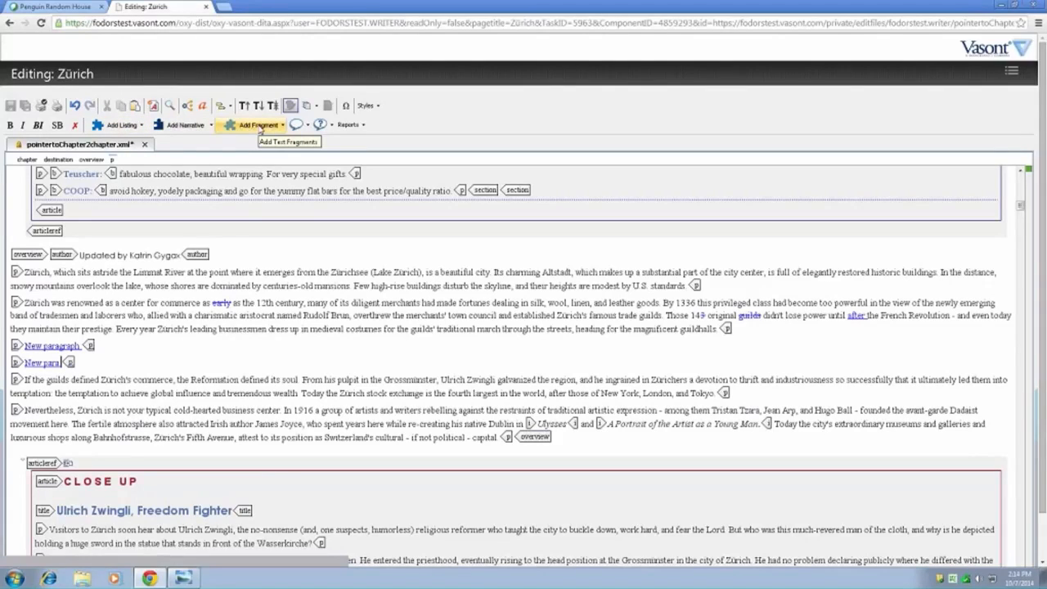
click(259, 125)
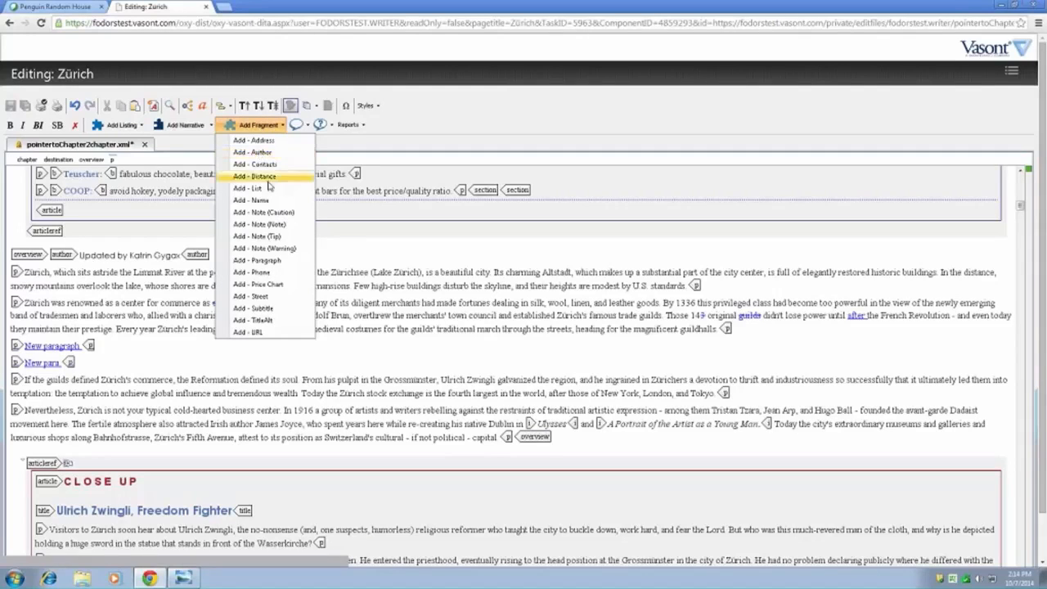
click(273, 263)
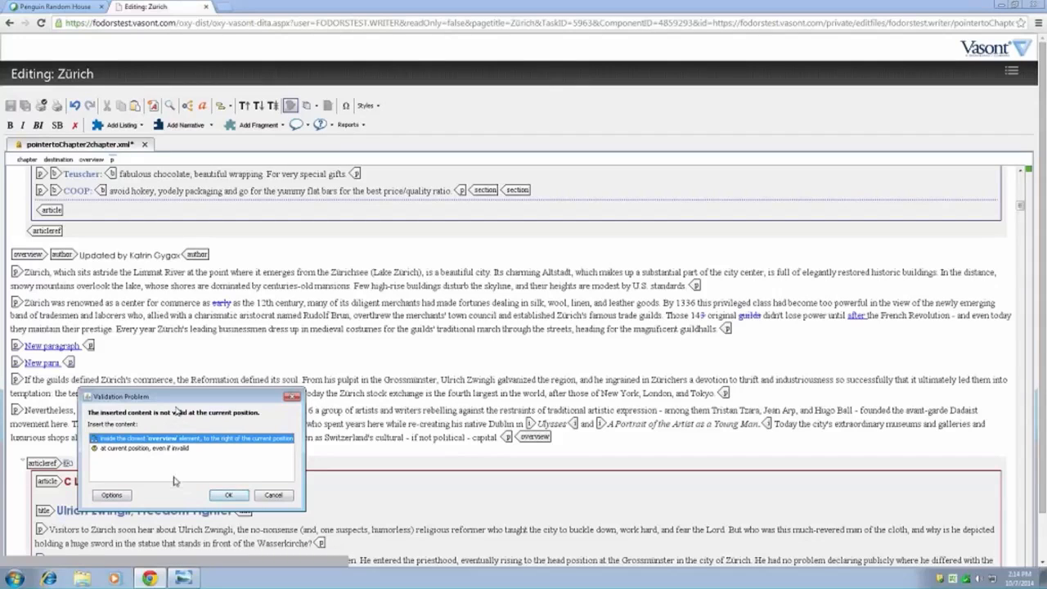
click(273, 496)
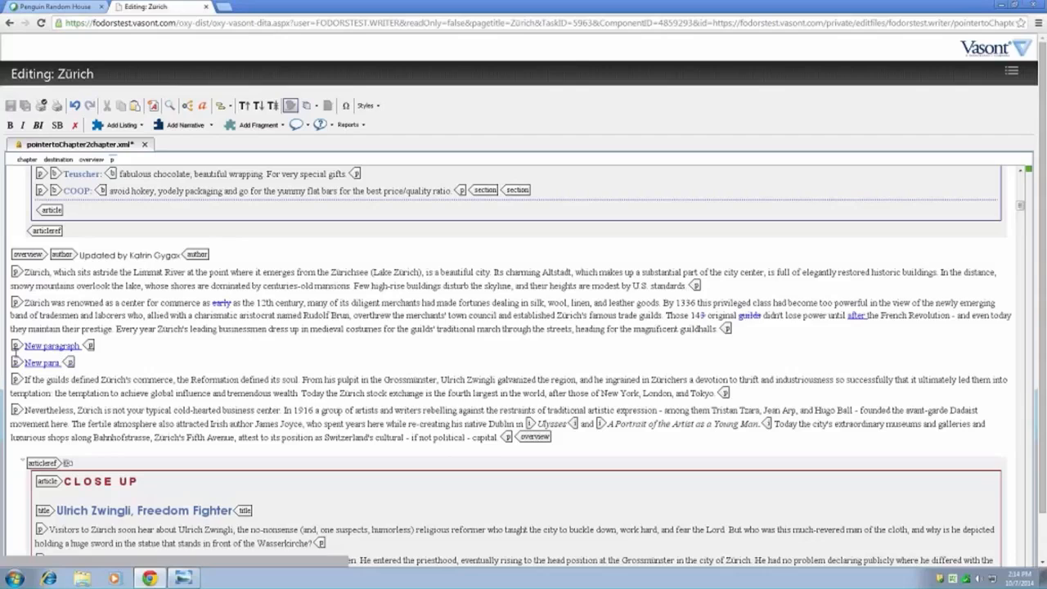
- Insert a paragraph fragment between the "New paragraph" and "New para" paragraphs
click(16, 354)
click(62, 362)
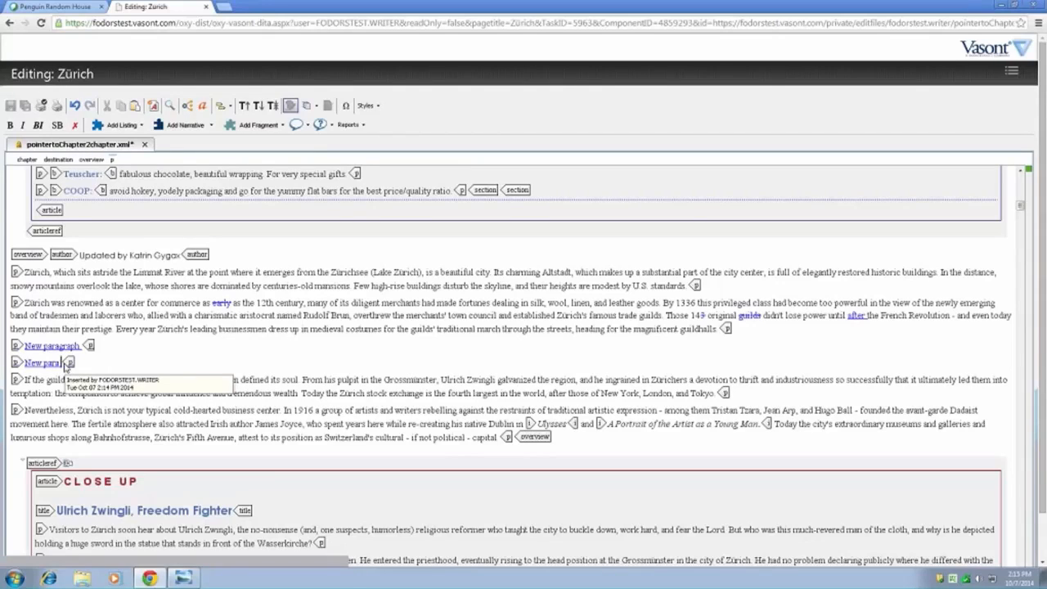
click(13, 350)
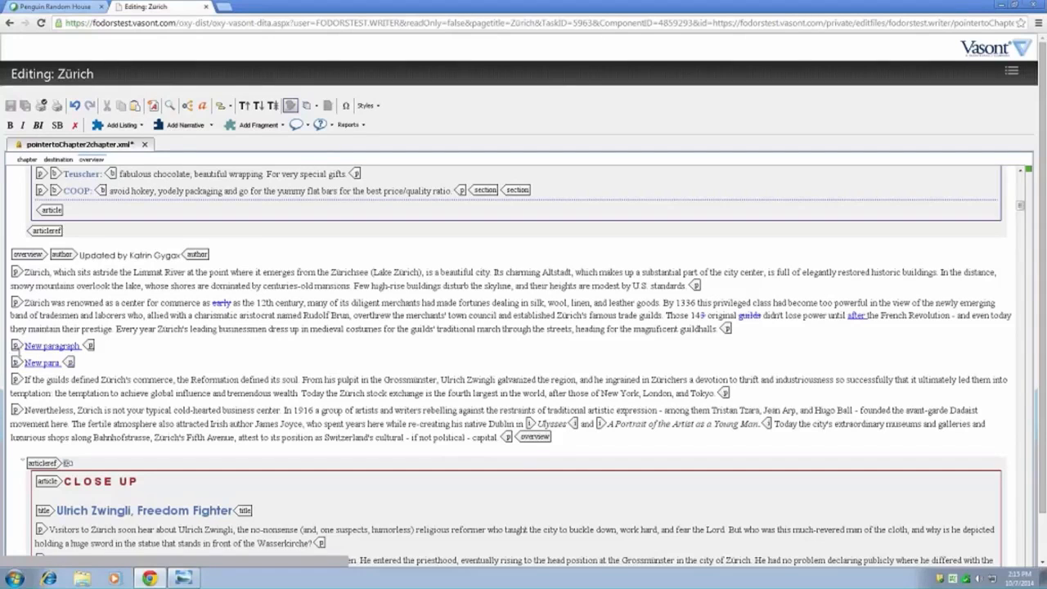
click(60, 362)
click(9, 351)
click(259, 125)
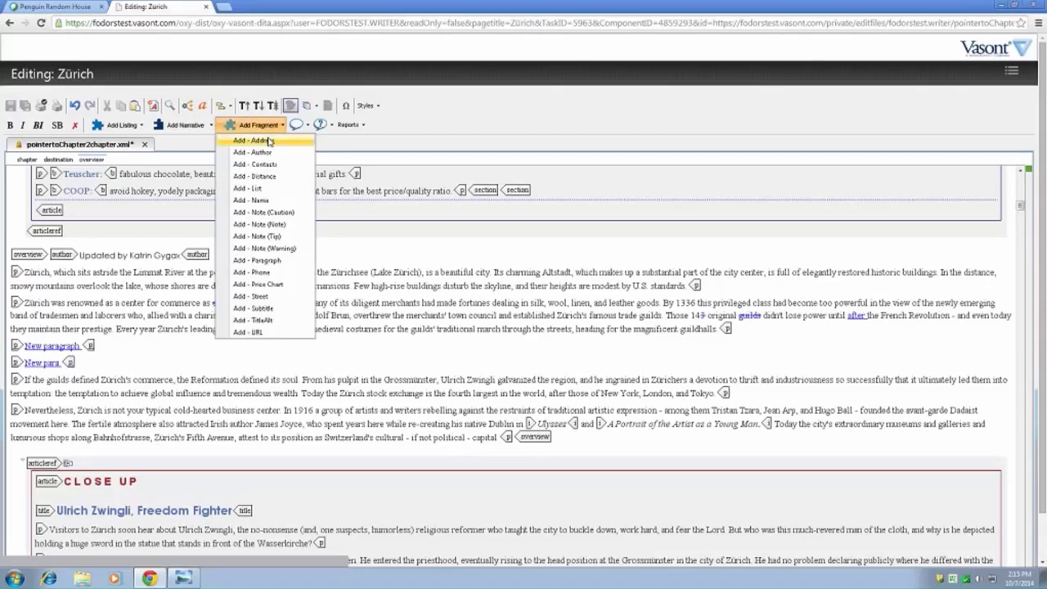
click(257, 260)
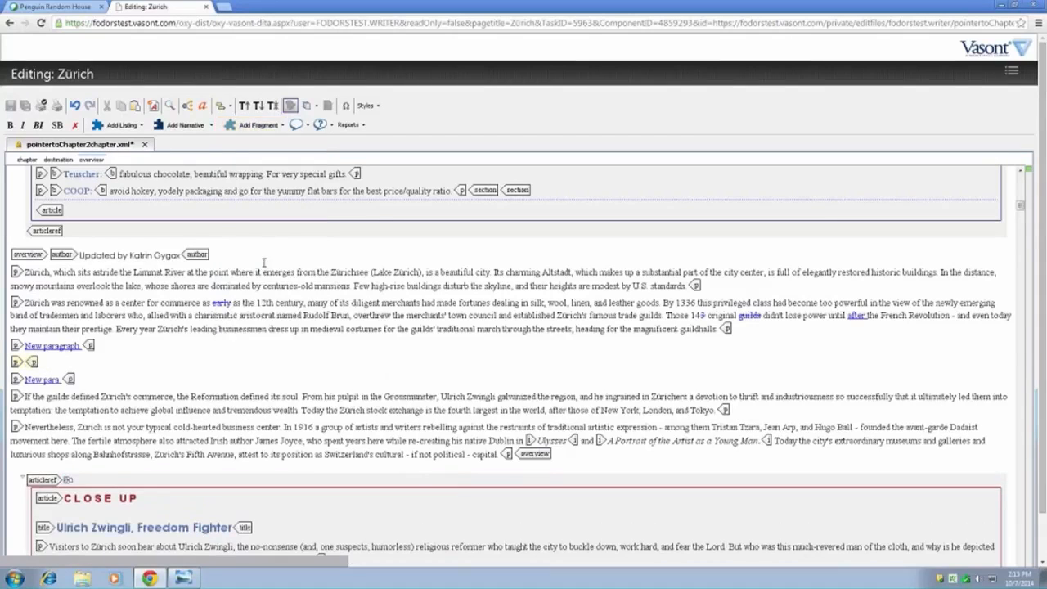
- Enter the text "Another new paragraph." in the inserted paragraph
text(N)
key(BackSpace)
text(Another)
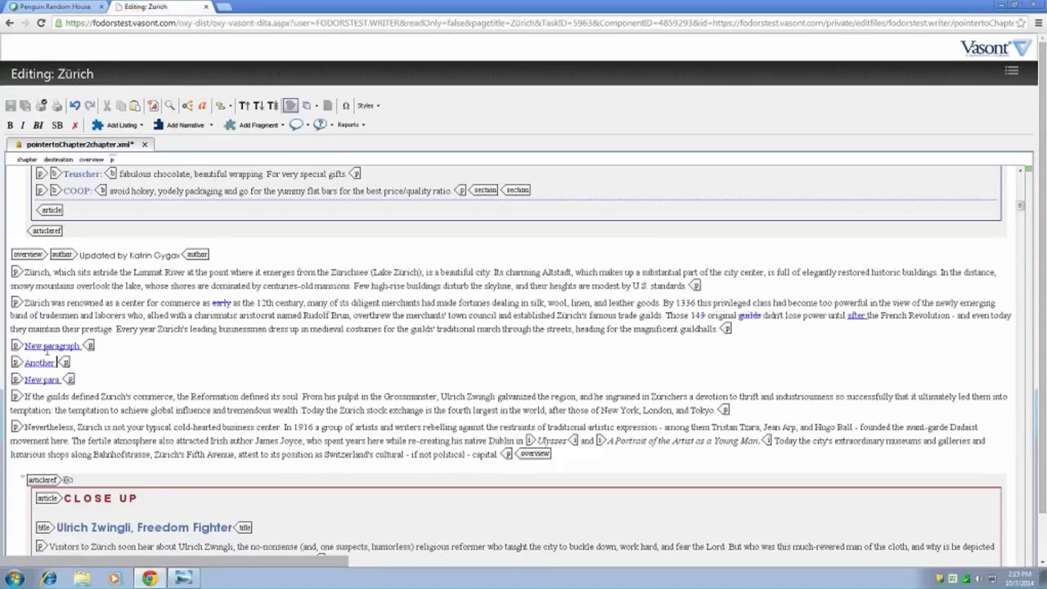
text( new paragraph.)
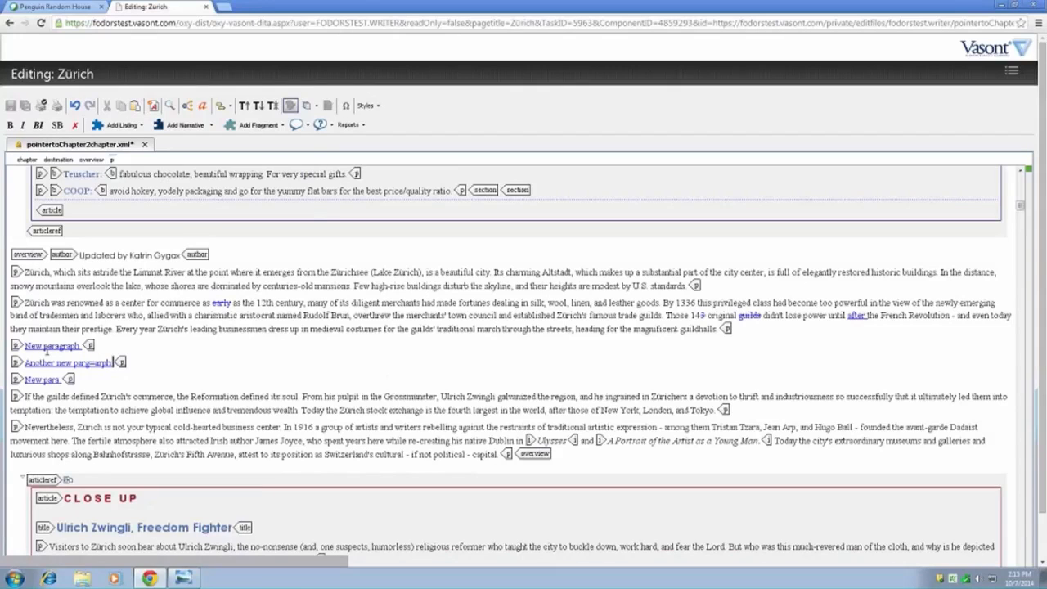
- Look over the available text fragment types and delete surplus characters at the end of the "Another new" paragraph
click(258, 125)
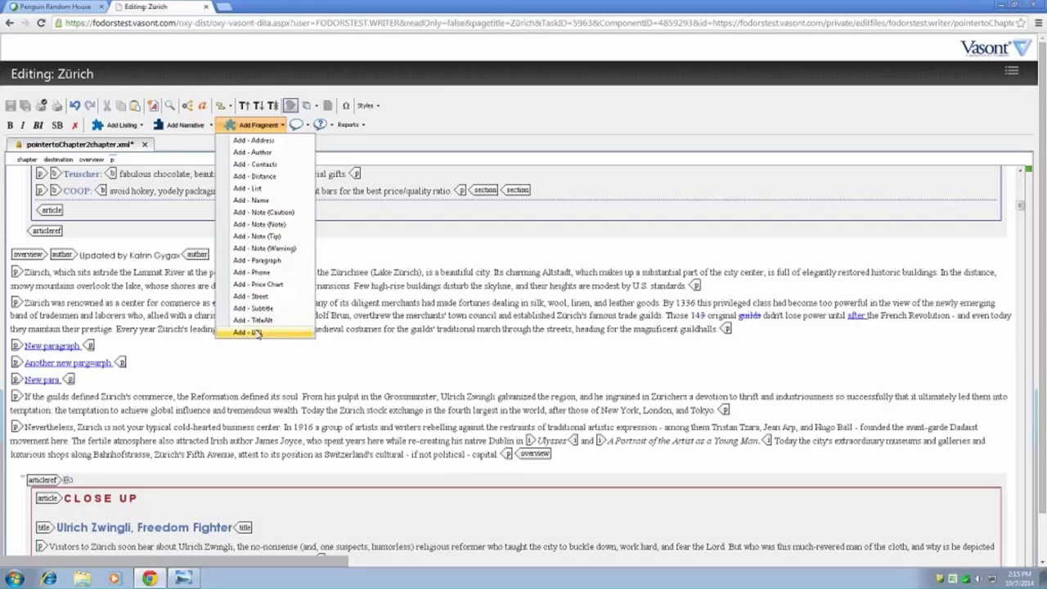
click(382, 320)
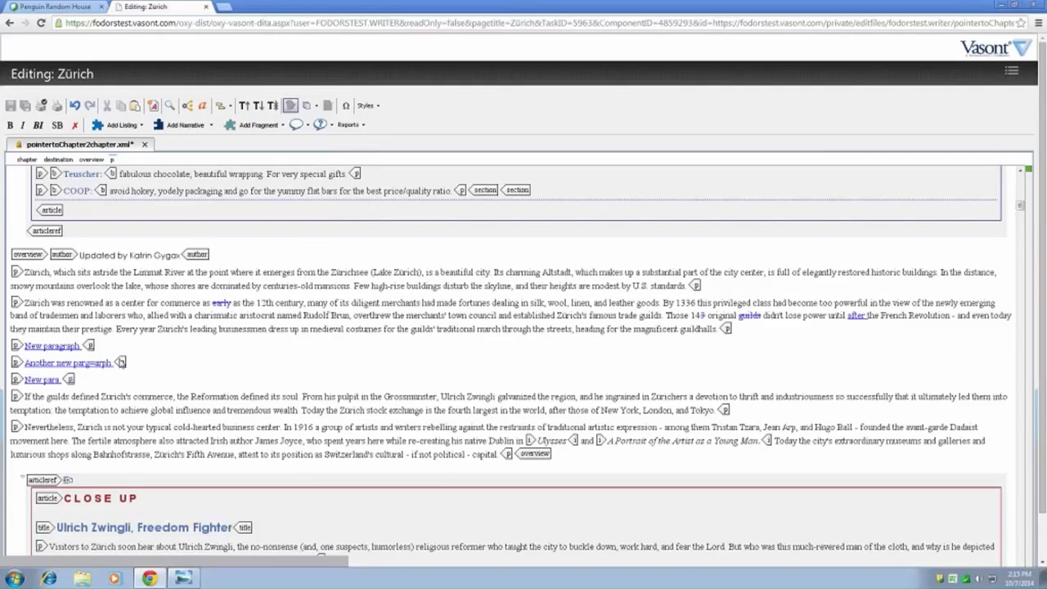
click(119, 363)
key(BackSpace)
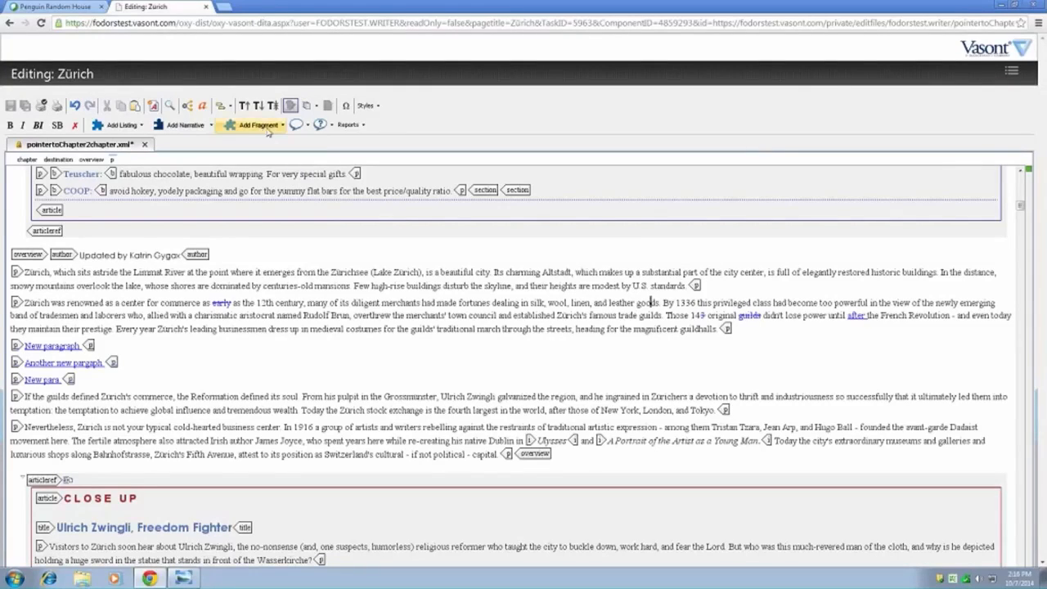
click(1011, 70)
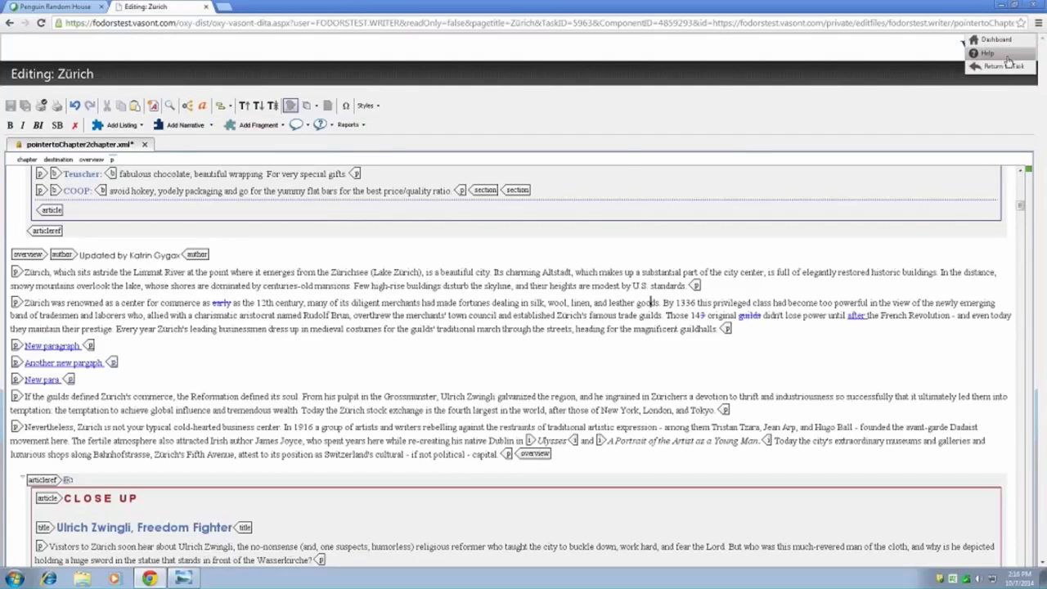
click(1009, 70)
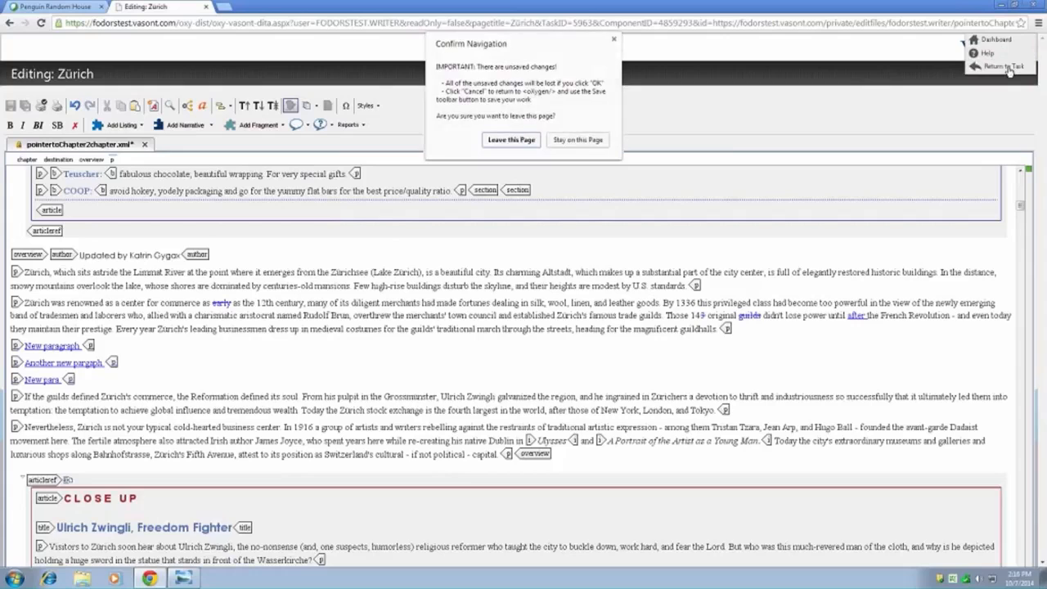
click(614, 38)
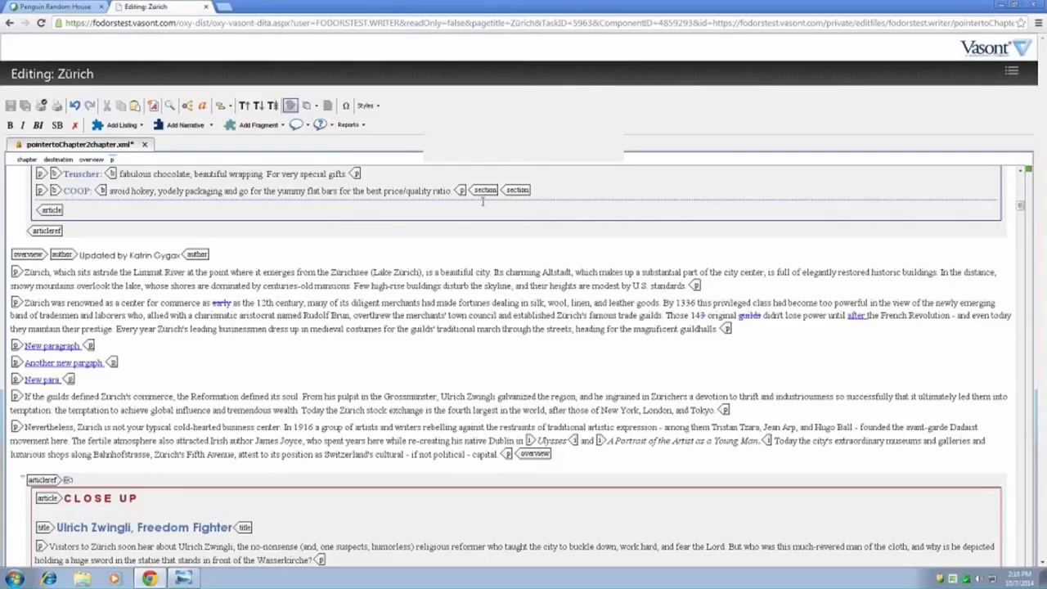
- Save the edited Zürich chapter and return to its task page
click(496, 280)
key(ctrl+s)
click(500, 280)
click(28, 106)
click(1011, 72)
click(1016, 70)
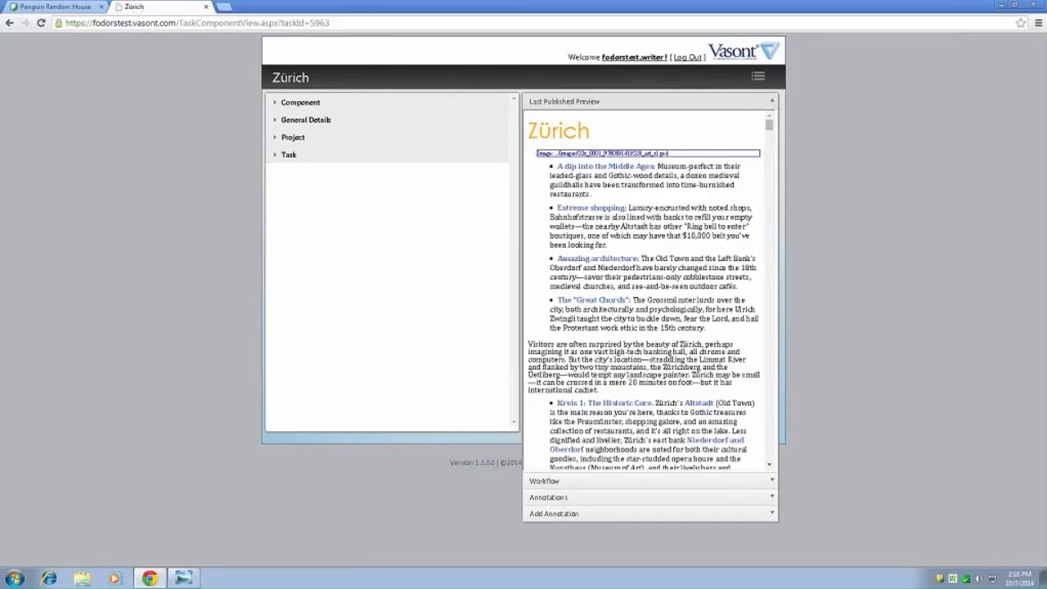
- Log out of the writer account and log in to the editorial account with its username and password
click(685, 59)
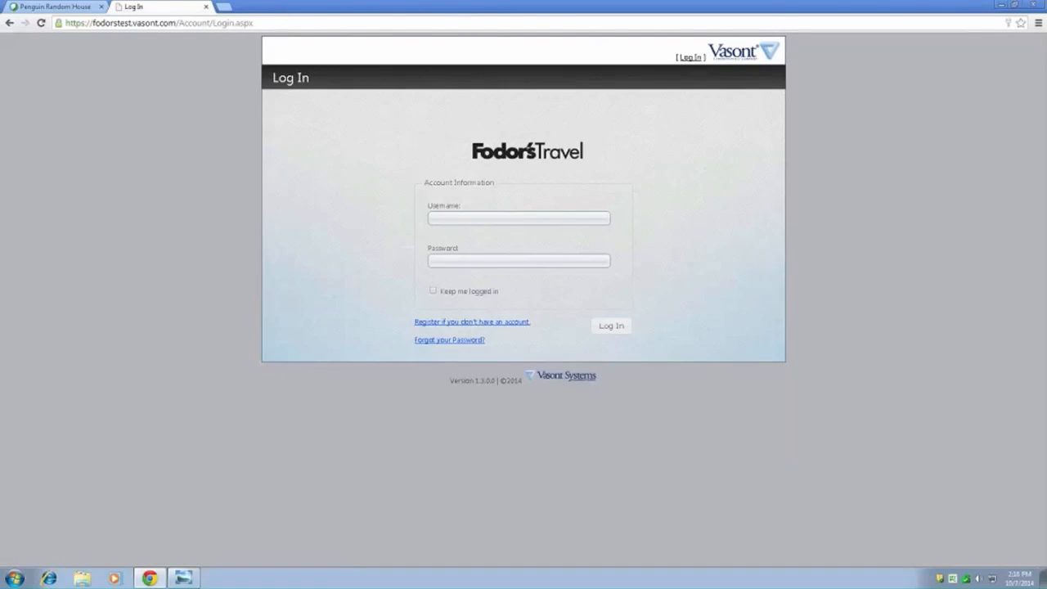
click(440, 221)
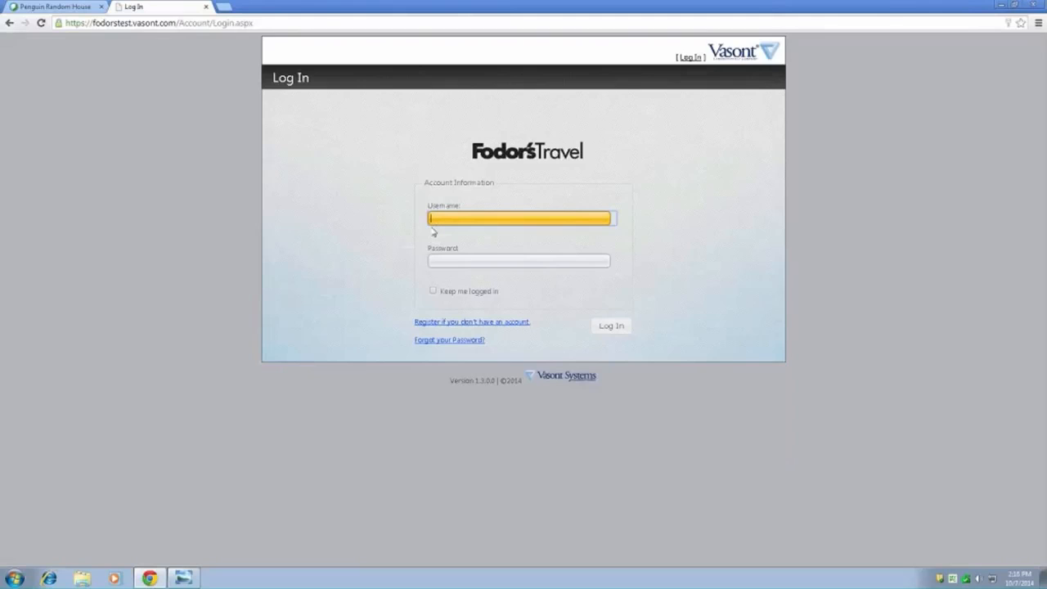
text(fodors)
text(test.user)
key(Tab)
text(*******)
key(Return)
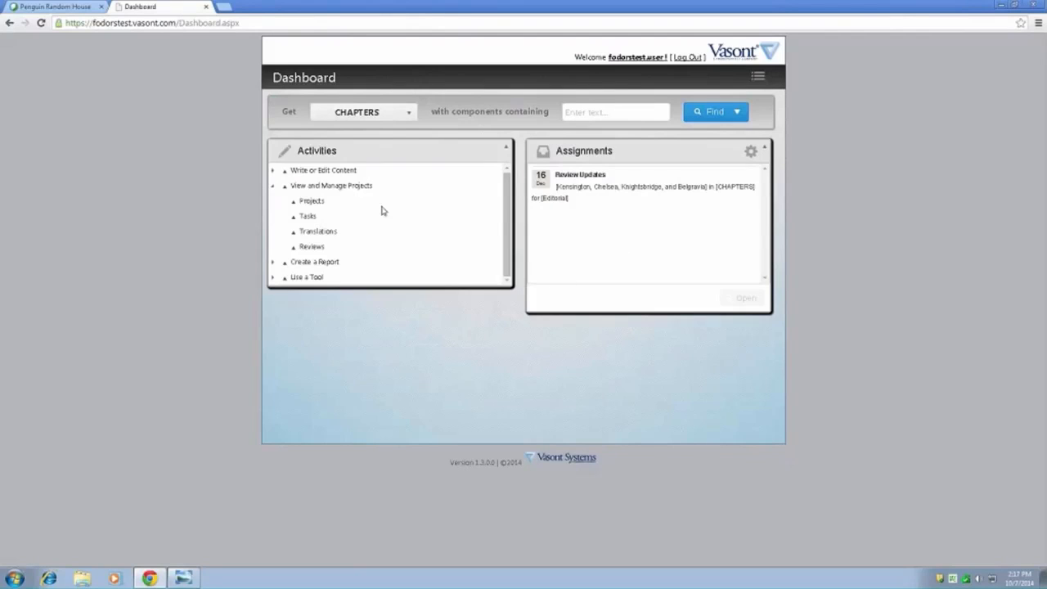
- Open the Review Updates assignment for Kensington, Chelsea, Knightsbridge, and Belgravia and start editing it, allowing Vasont WebLNX to run
double_click(586, 198)
click(745, 299)
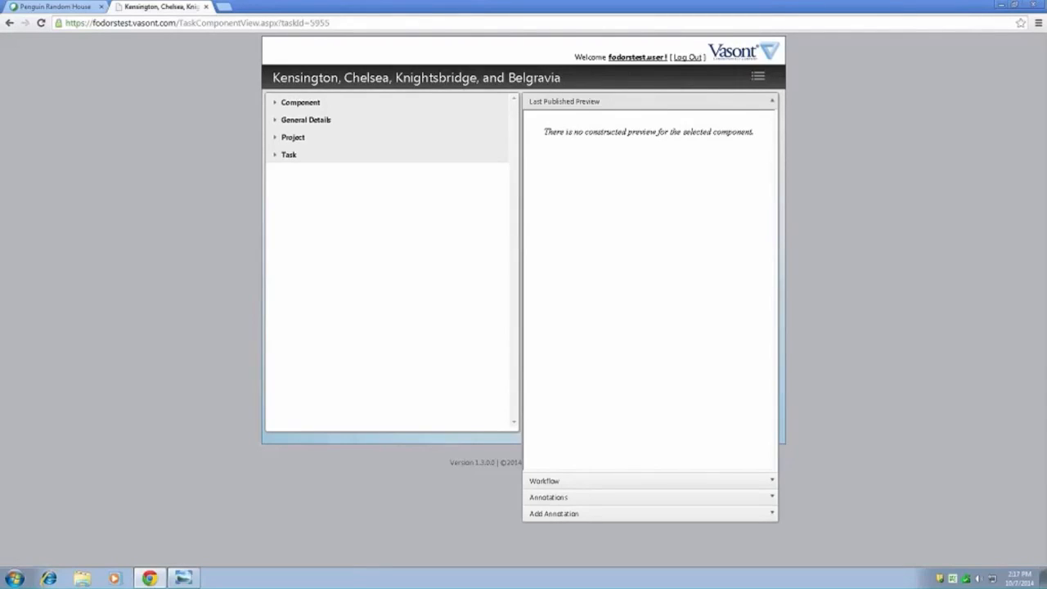
click(758, 76)
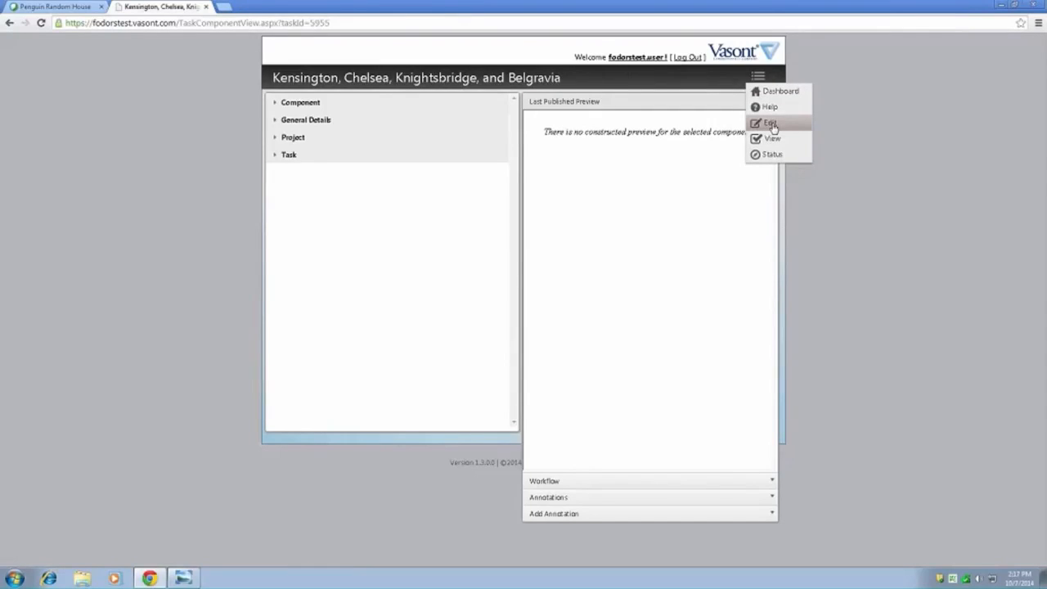
click(772, 124)
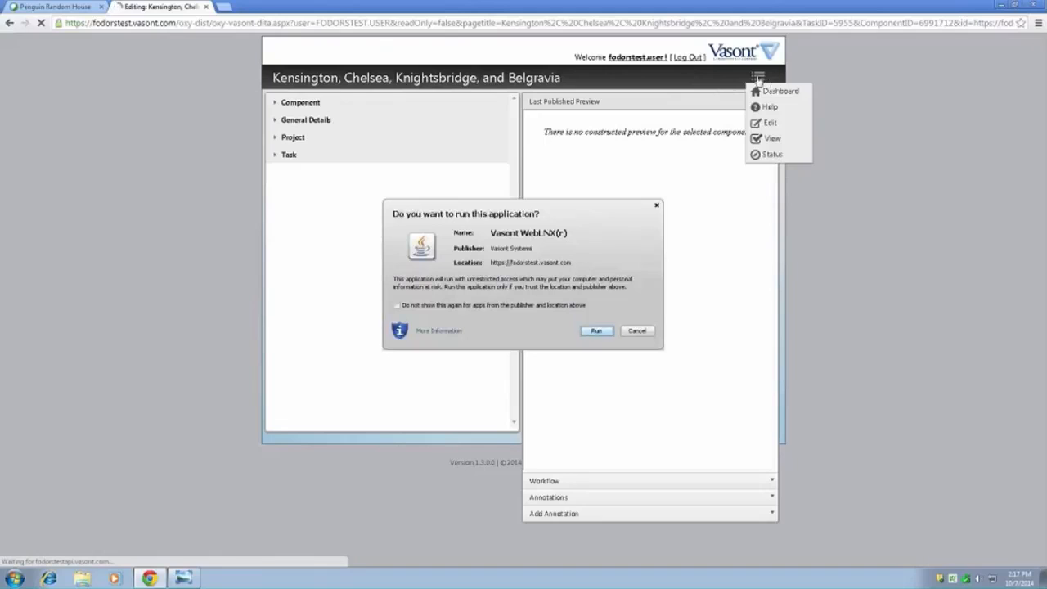
click(601, 332)
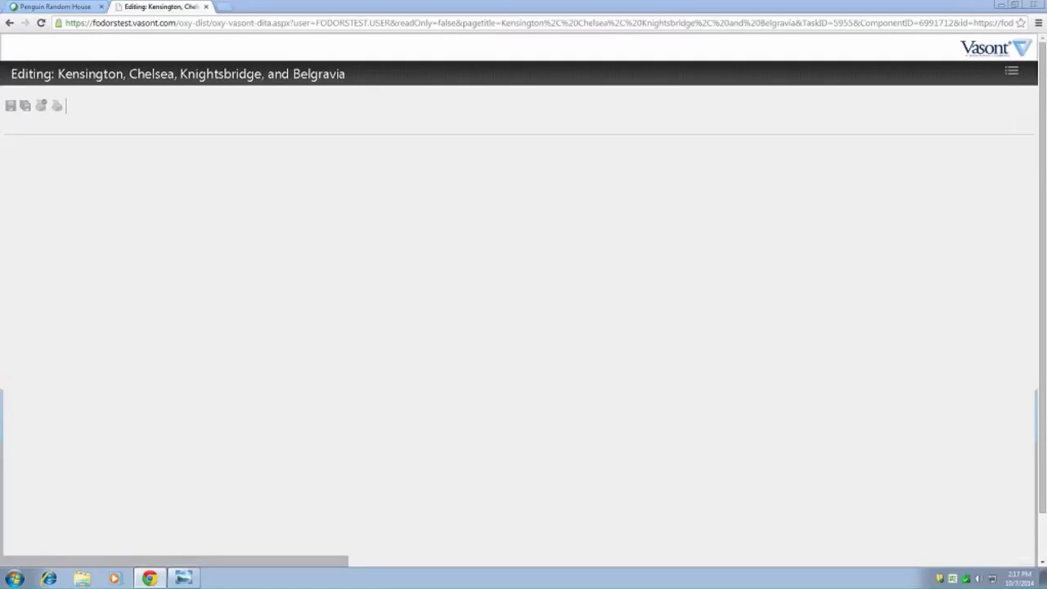
- Replace "painted" with "edit here they are" in the Royal Borough overview paragraph as a tracked change
mouse_move(1016, 77)
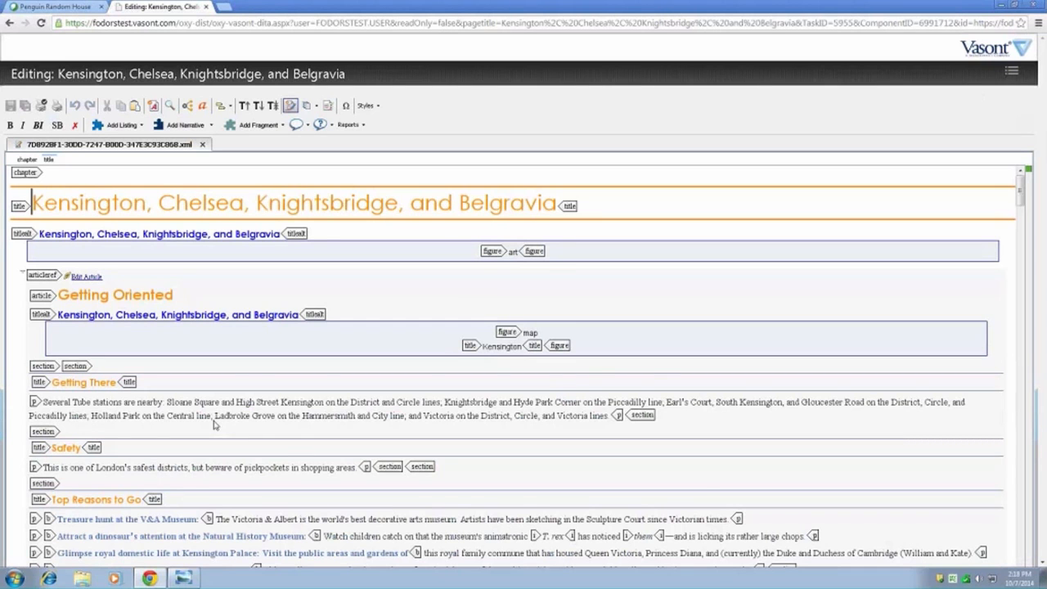
scroll(215, 424, down, 3)
scroll(234, 420, down, 3)
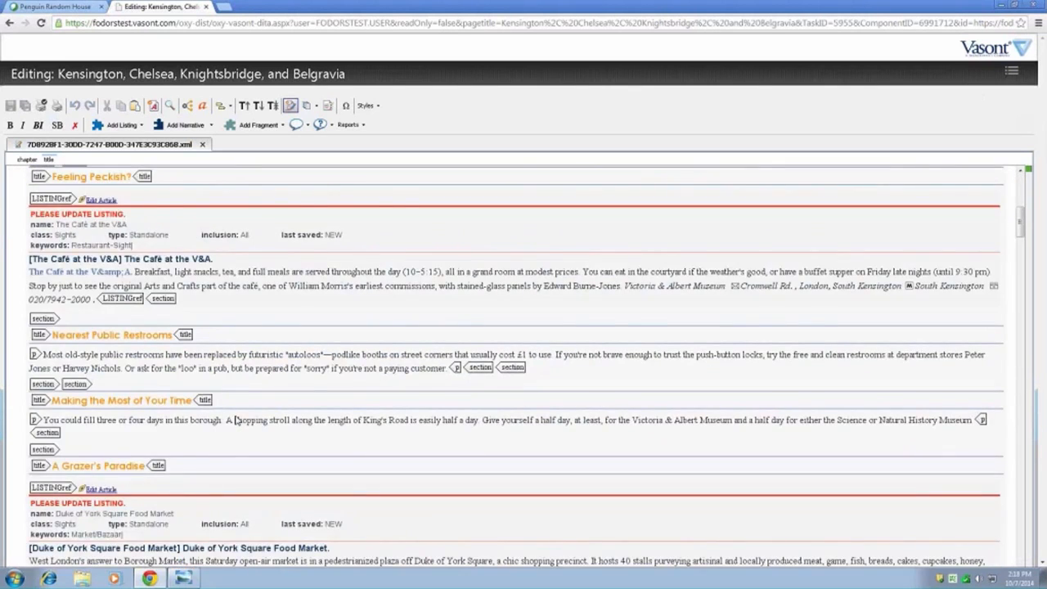
scroll(235, 420, up, 6)
scroll(235, 420, down, 10)
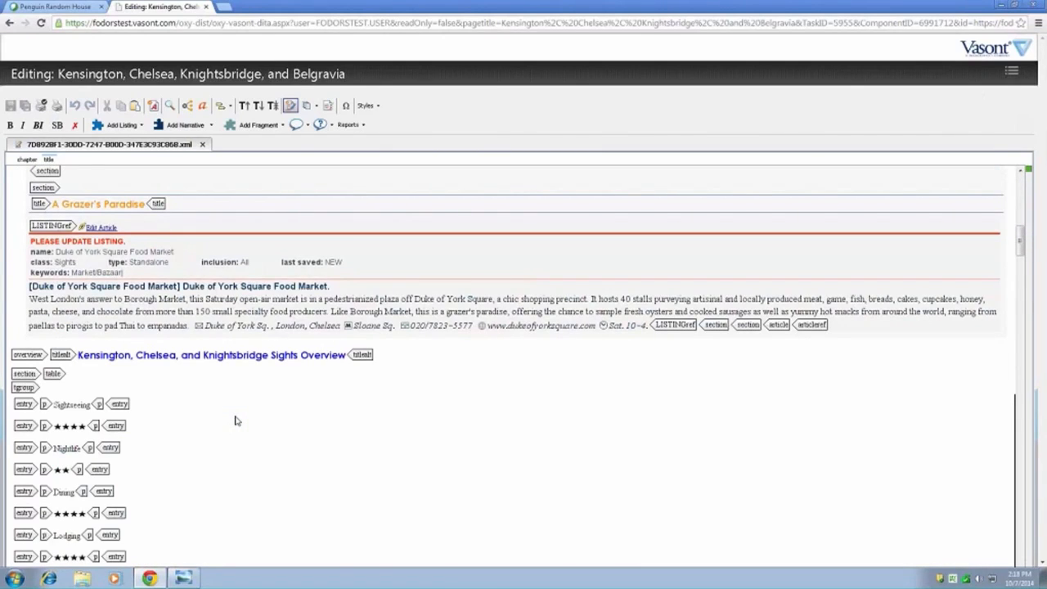
scroll(263, 417, down, 5)
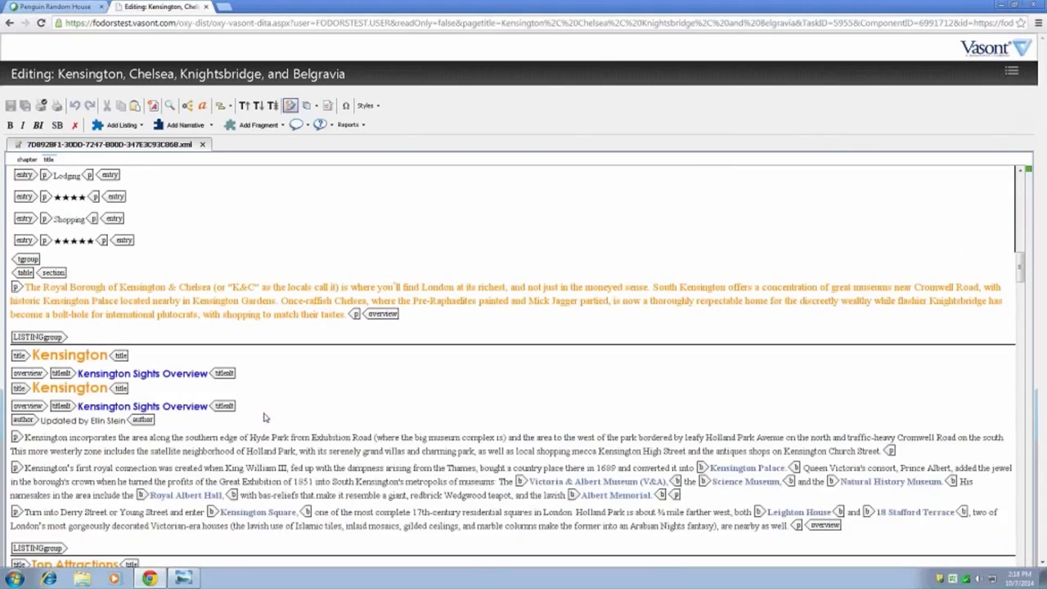
click(252, 301)
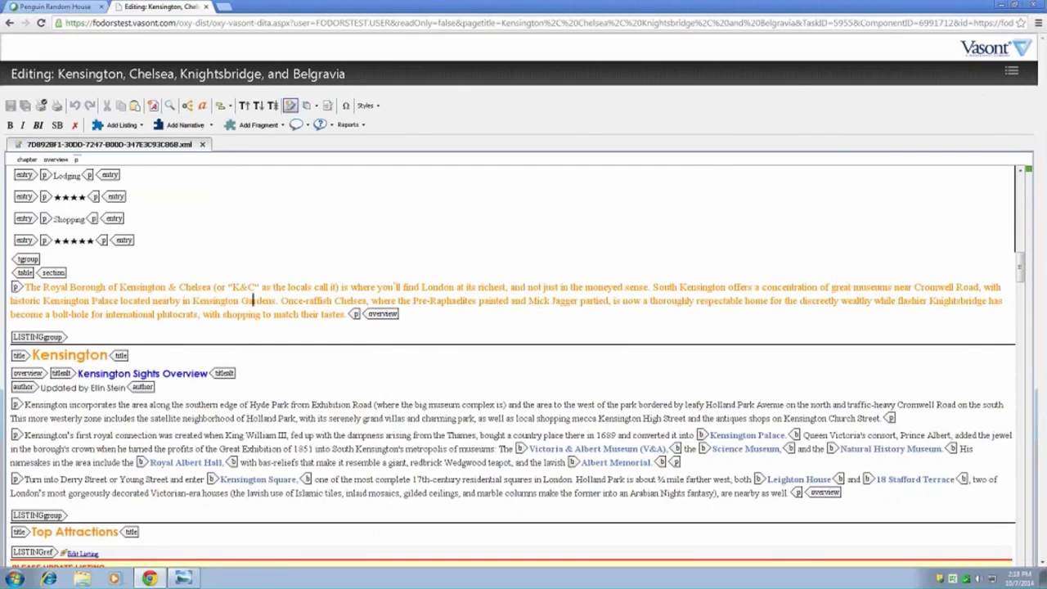
double_click(492, 302)
text(edi)
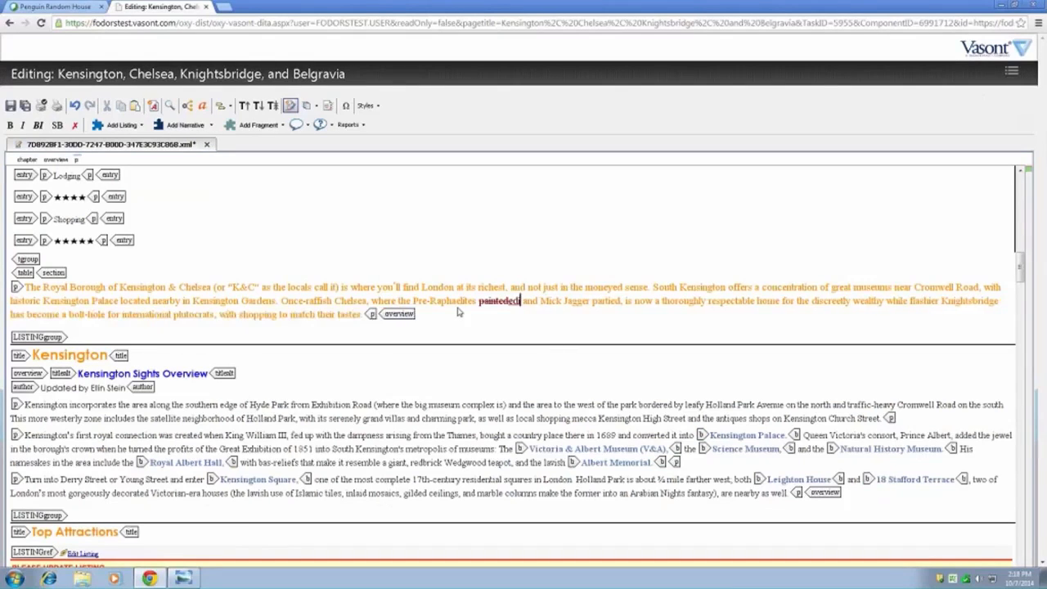
text(t here they are)
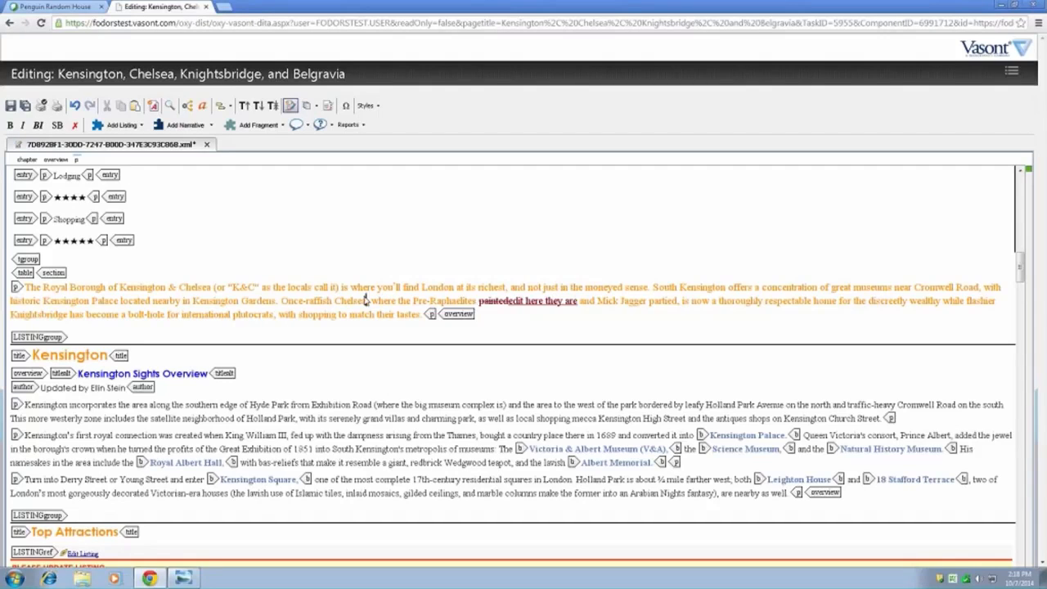
- Apply bold formatting to the word "Gardens" in the Royal Borough overview paragraph
double_click(204, 304)
double_click(254, 302)
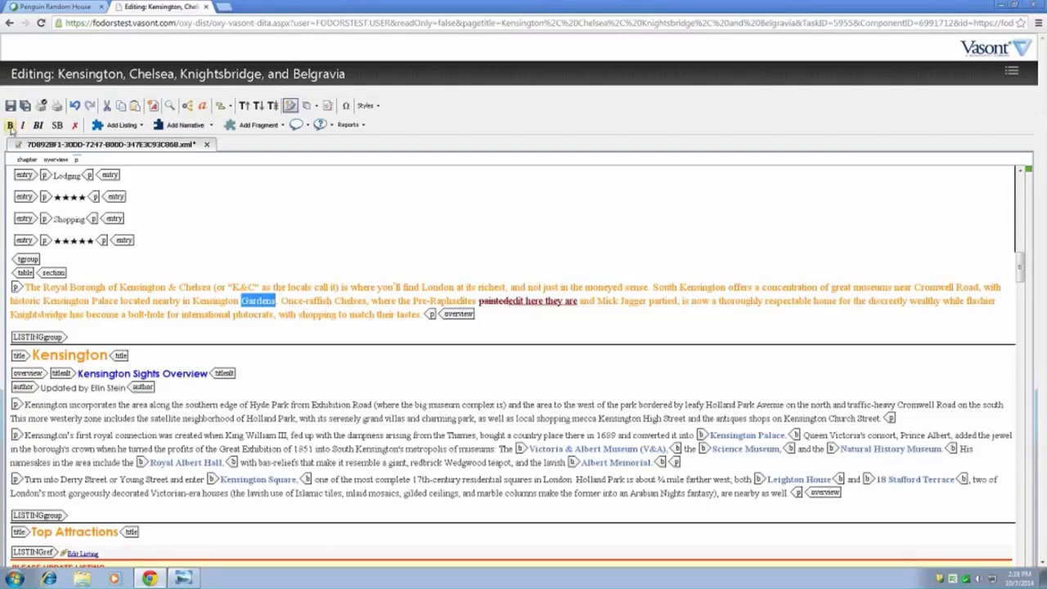
click(10, 125)
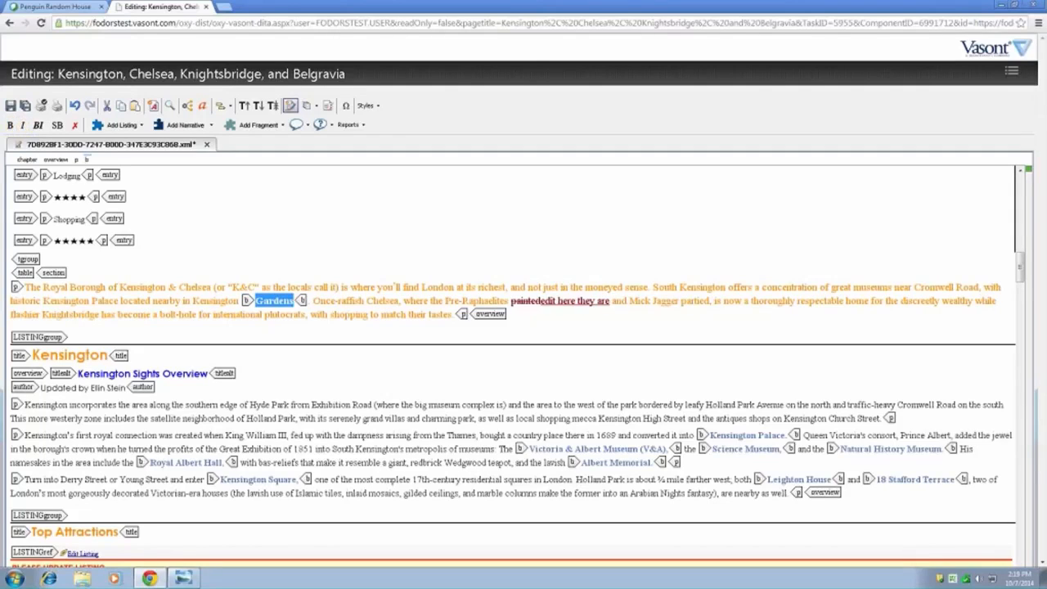
click(260, 302)
click(196, 300)
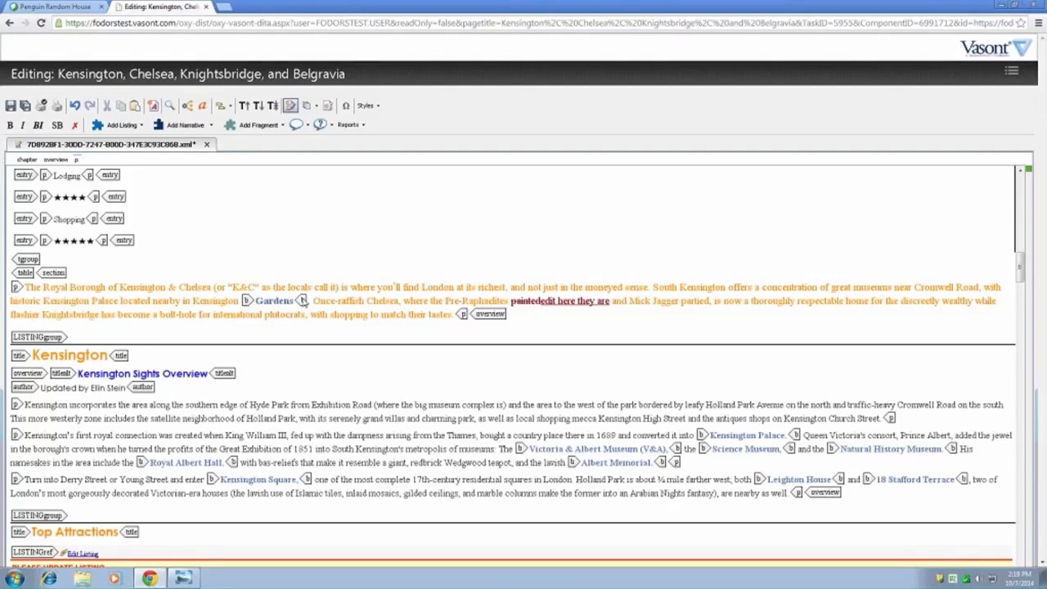
- Remove the bold formatting from "Gardens" and from "Victoria & Albert Museum (V&A)" in the Kensington Sights Overview
click(185, 301)
click(275, 302)
click(76, 125)
click(478, 446)
click(604, 449)
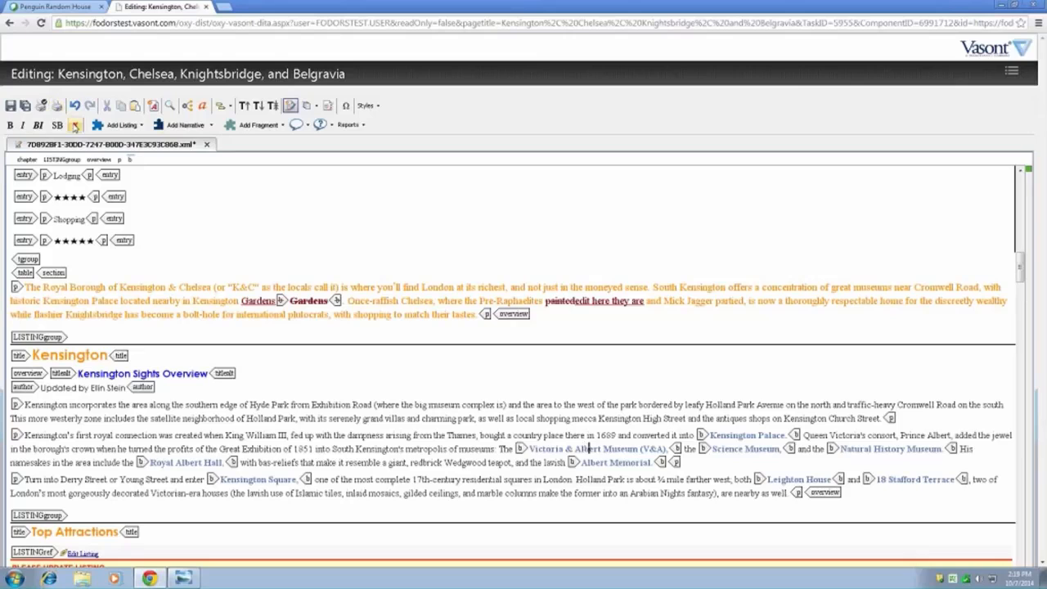
click(75, 125)
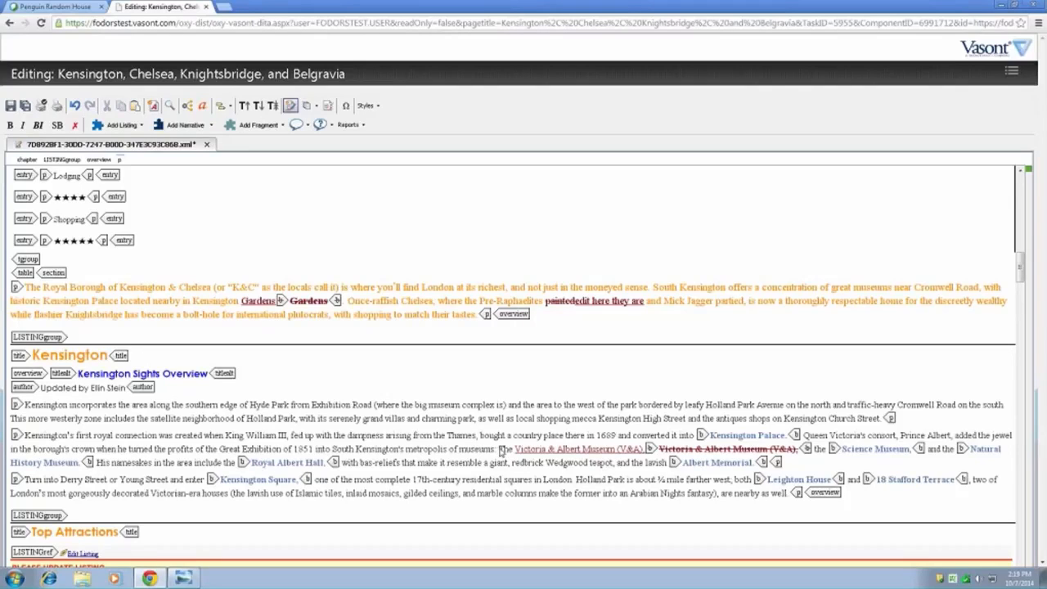
- Insert the character é from the Character Map before "The" preceding the Victoria & Albert Museum mention
click(500, 449)
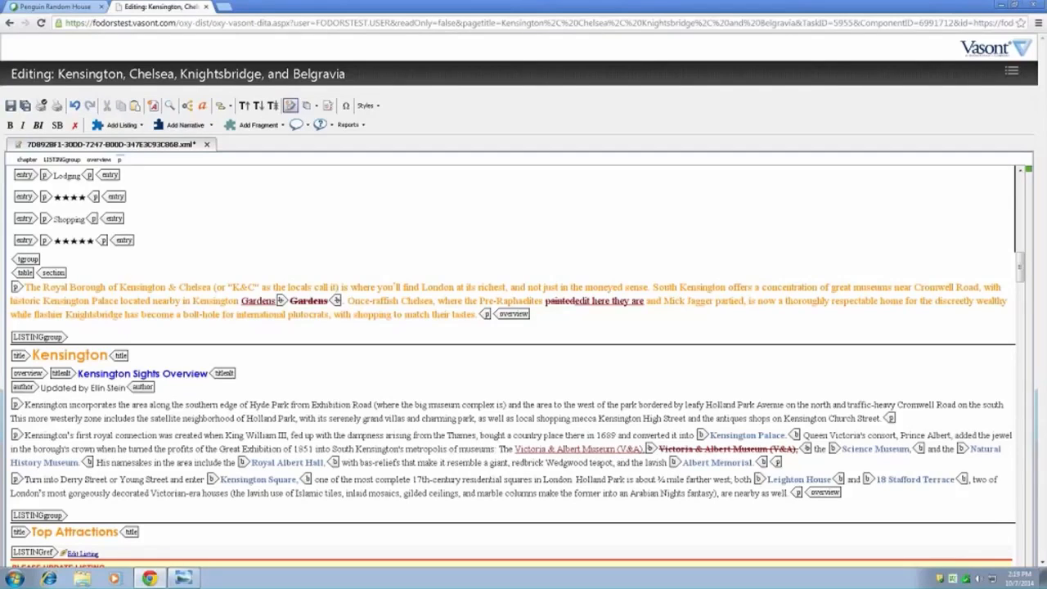
click(346, 106)
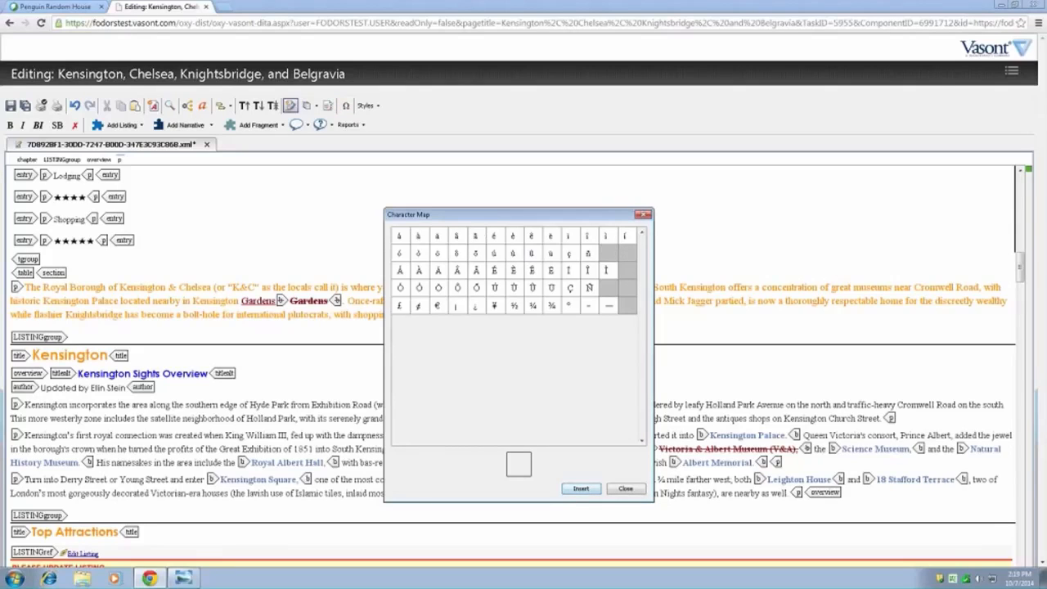
click(495, 237)
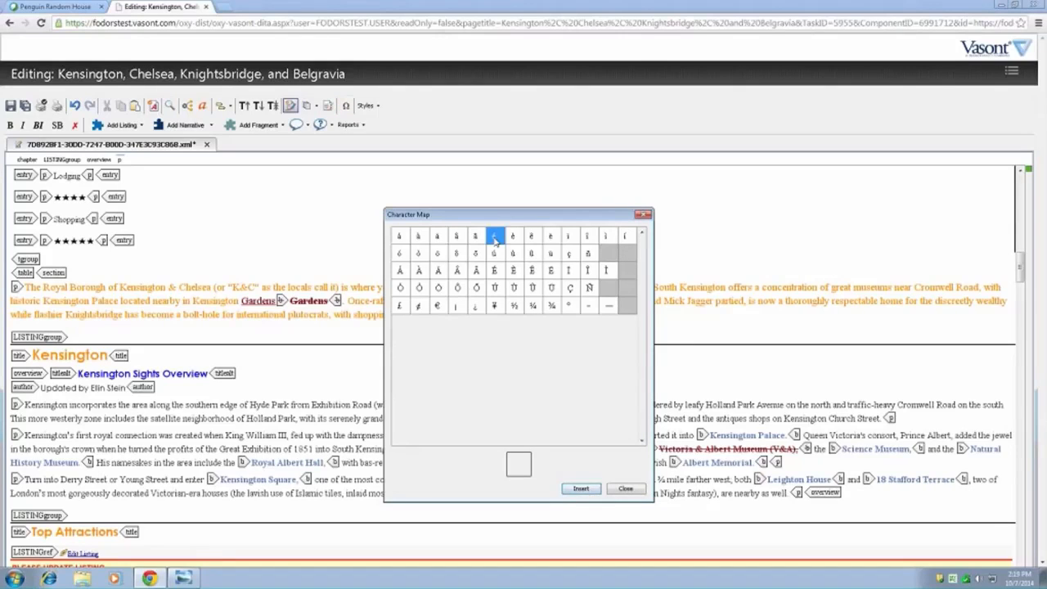
click(581, 490)
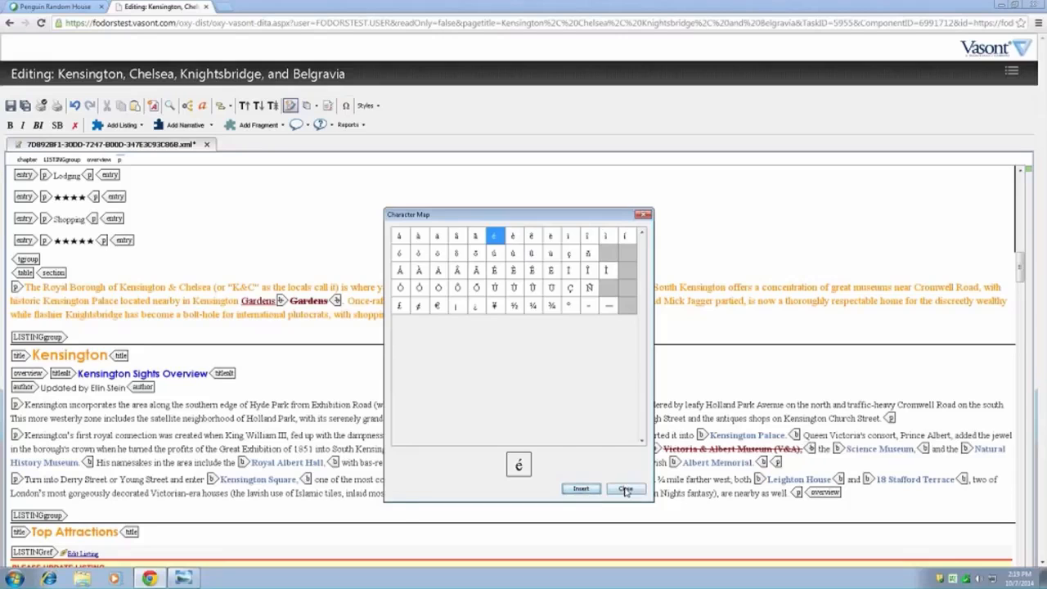
click(625, 490)
drag(503, 449, 499, 449)
click(501, 462)
click(502, 450)
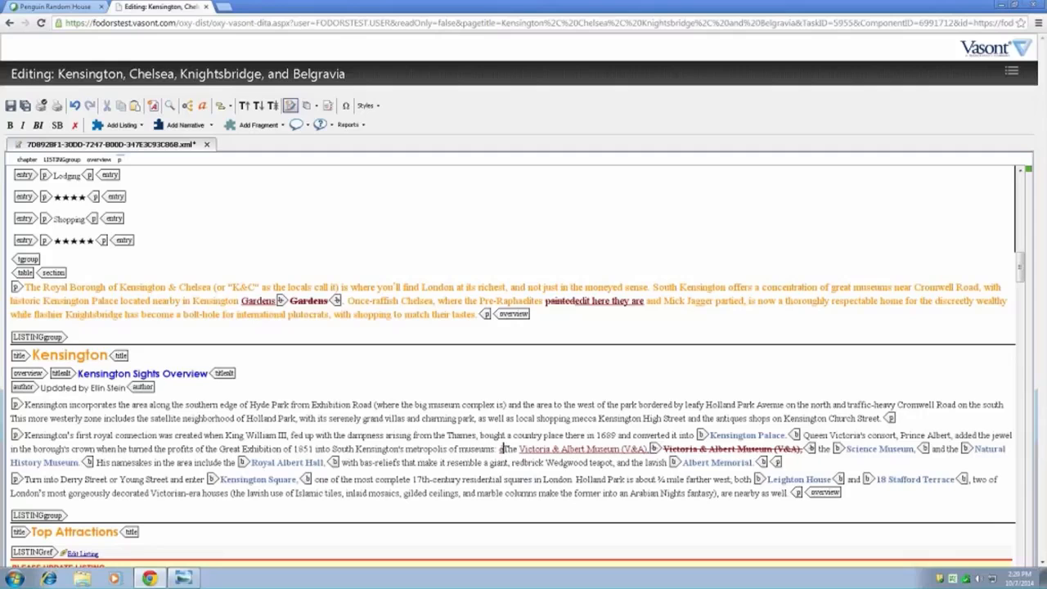
- Insert a capital É from the Character Map directly after the é in the Kensington Sights Overview, moving the dialog off the text
click(452, 449)
click(345, 111)
drag(520, 217, 839, 97)
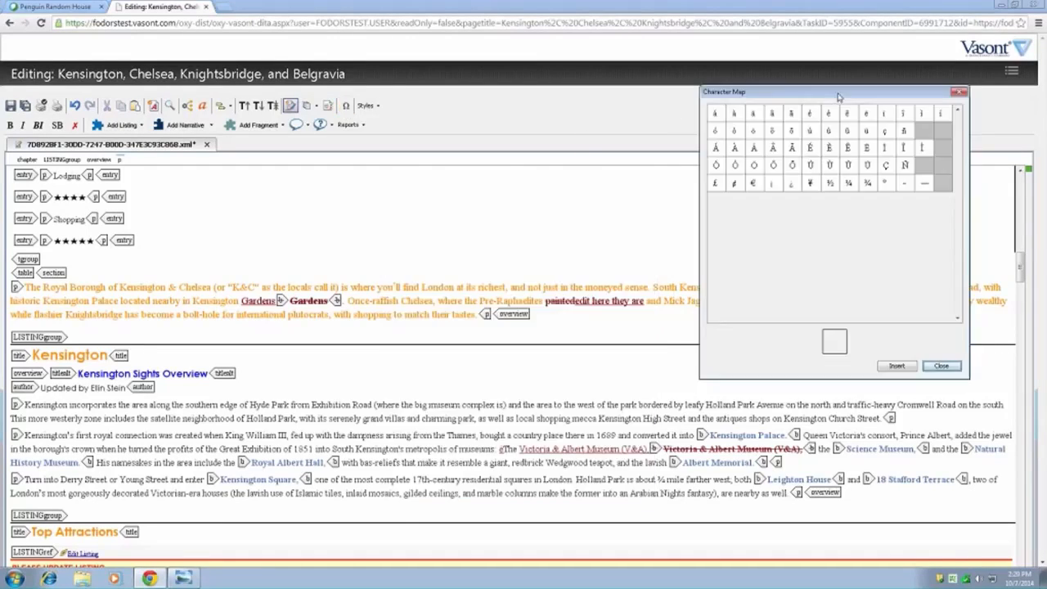
click(810, 149)
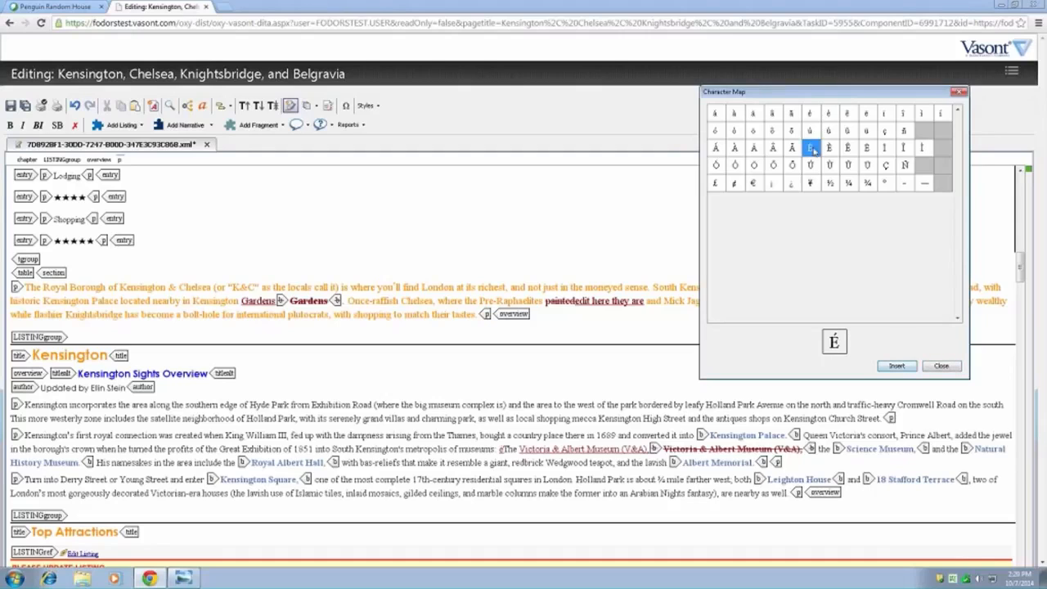
click(896, 365)
click(939, 365)
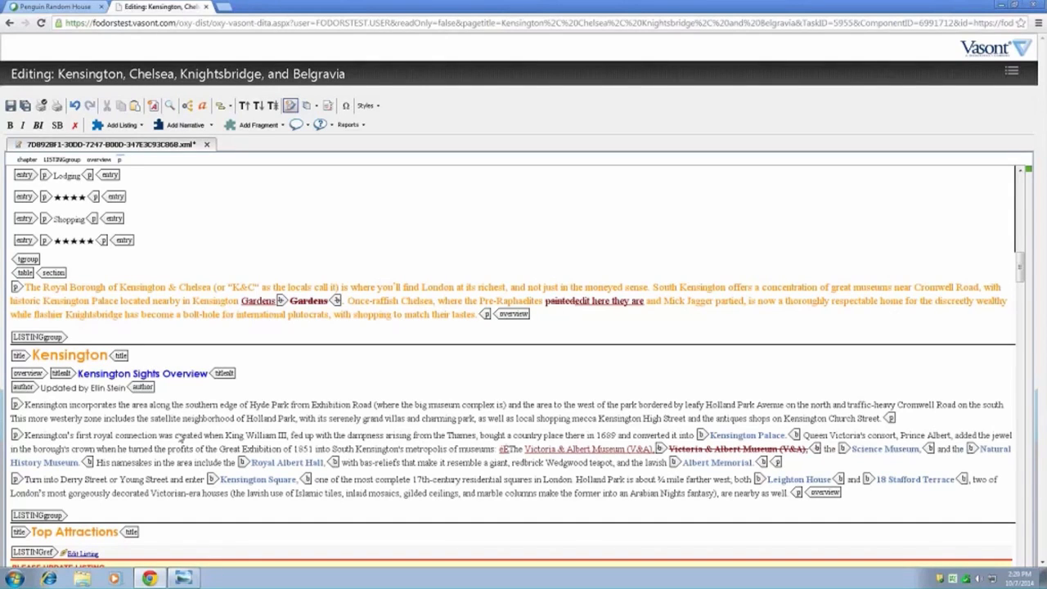
- Look back over the Getting Oriented article, the ratings table and the tracked edits in the overview paragraphs
scroll(161, 439, down, 3)
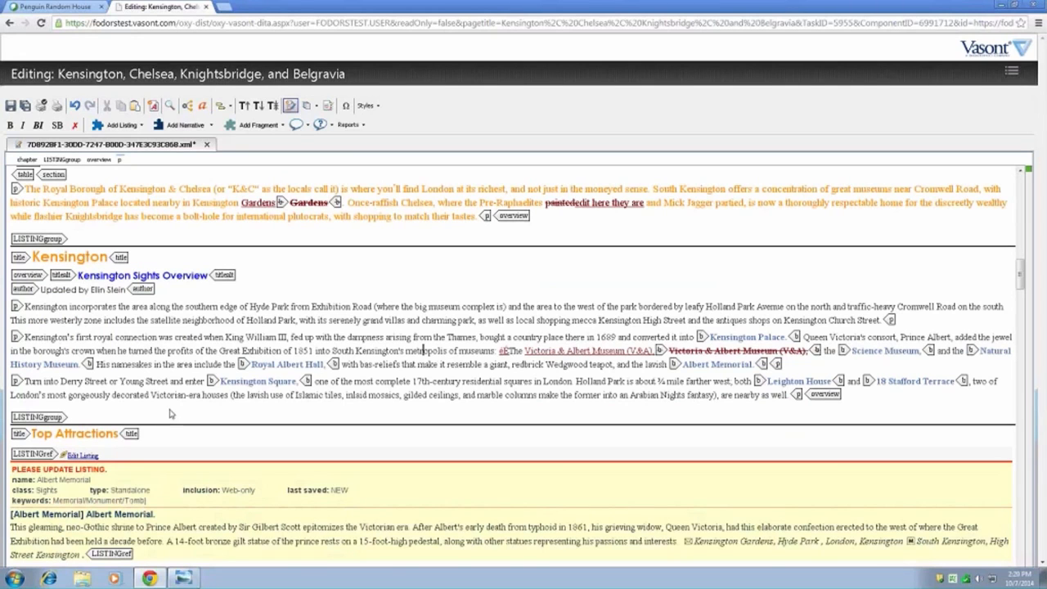
scroll(186, 413, up, 6)
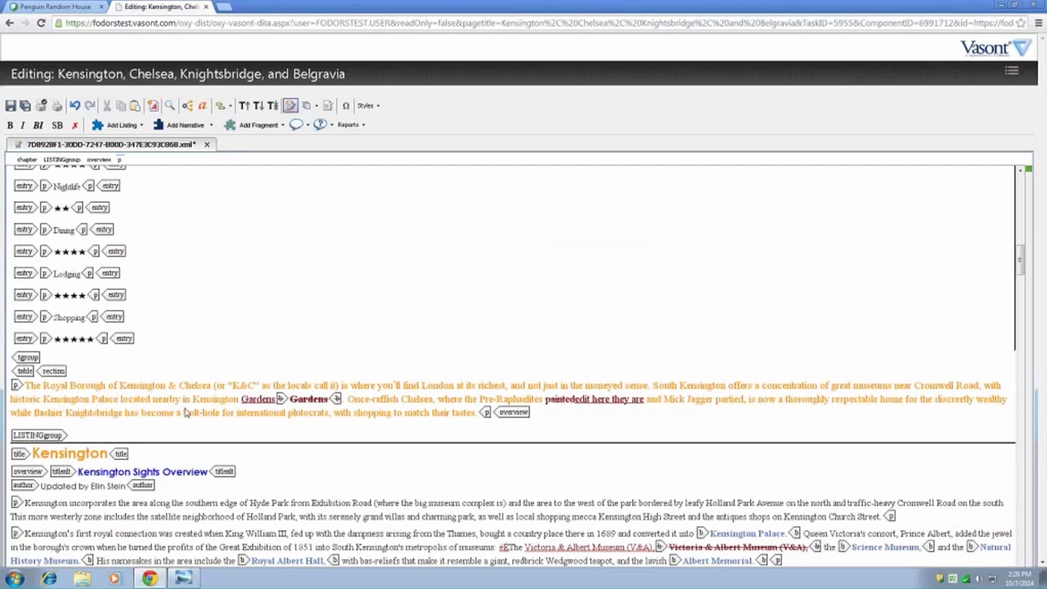
scroll(210, 421, up, 1)
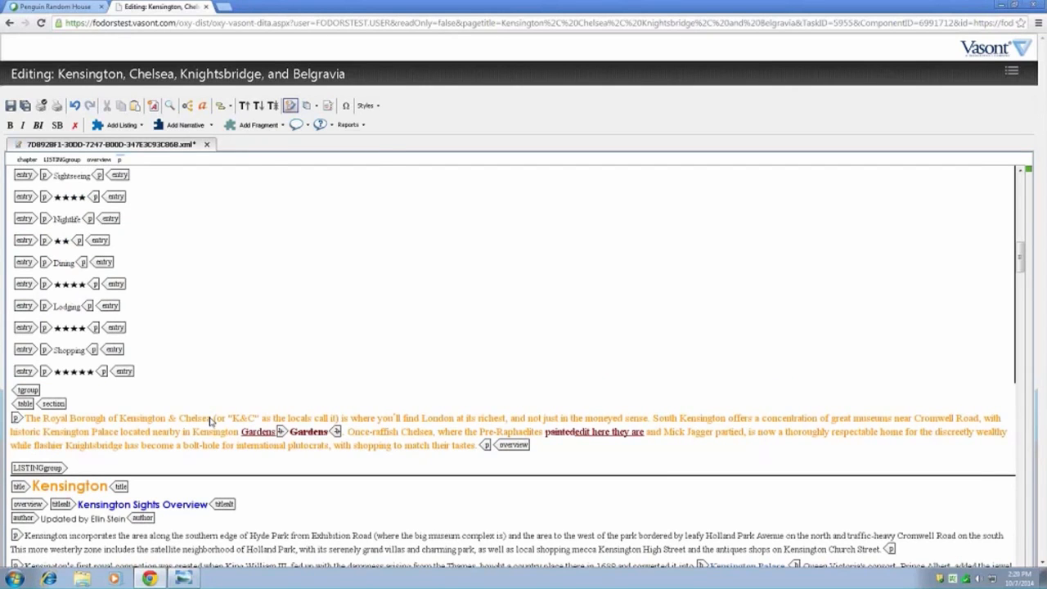
scroll(210, 422, up, 20)
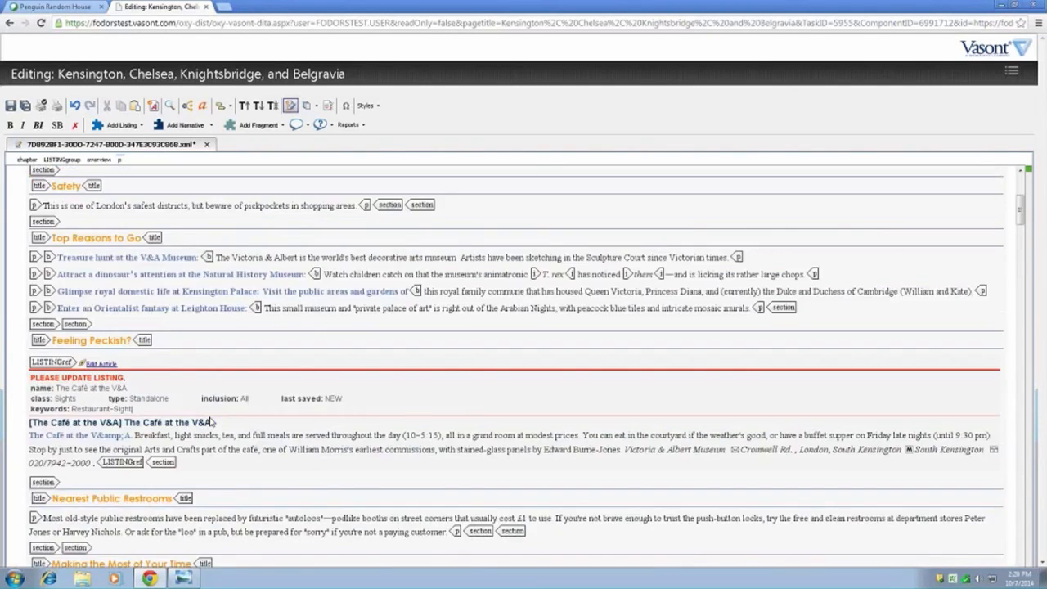
scroll(210, 421, up, 8)
scroll(210, 421, down, 20)
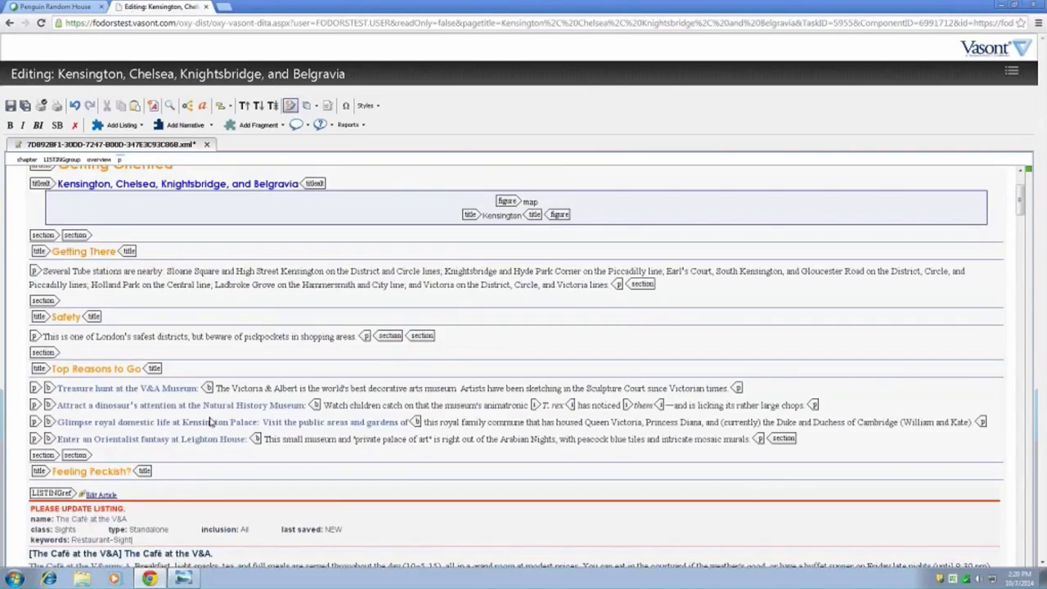
scroll(210, 421, down, 5)
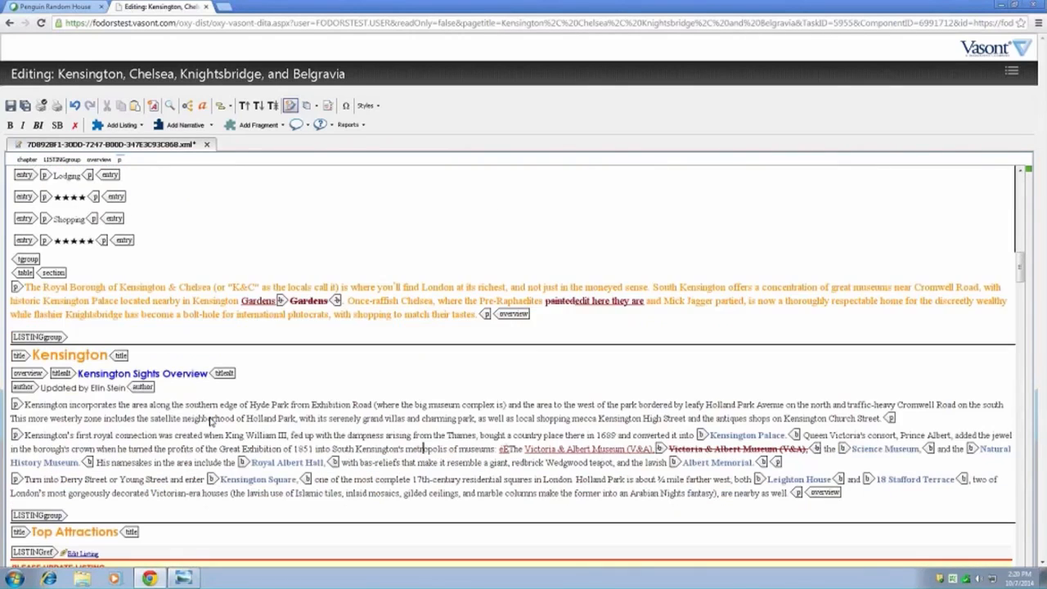
- Look through the Top Attractions and Worth Noting listings, their queries and comments, and the Historic Plaque Hunt close-up article
scroll(210, 421, down, 4)
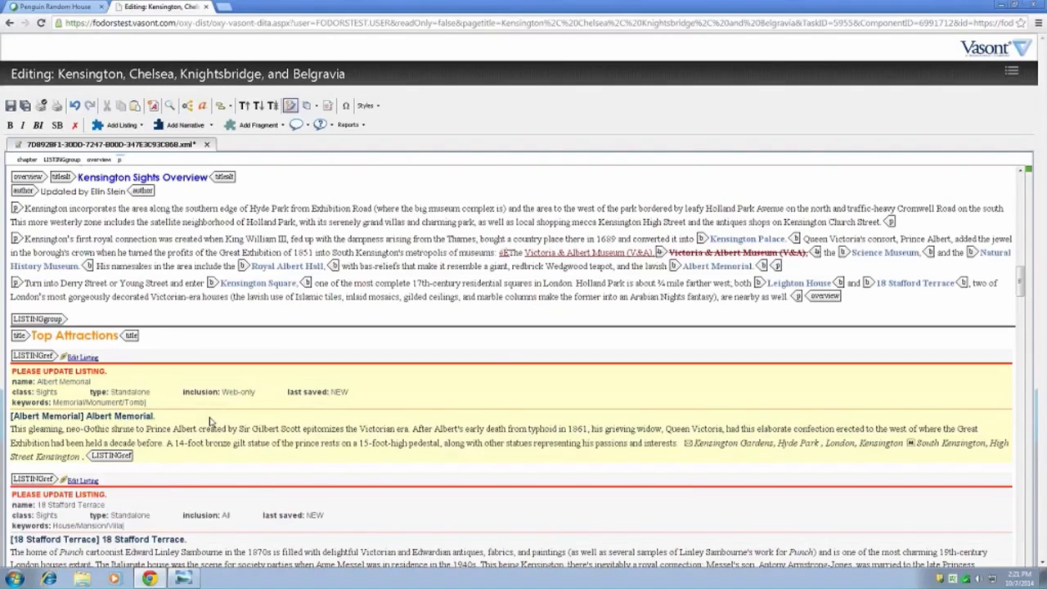
scroll(210, 421, down, 1)
scroll(210, 420, down, 10)
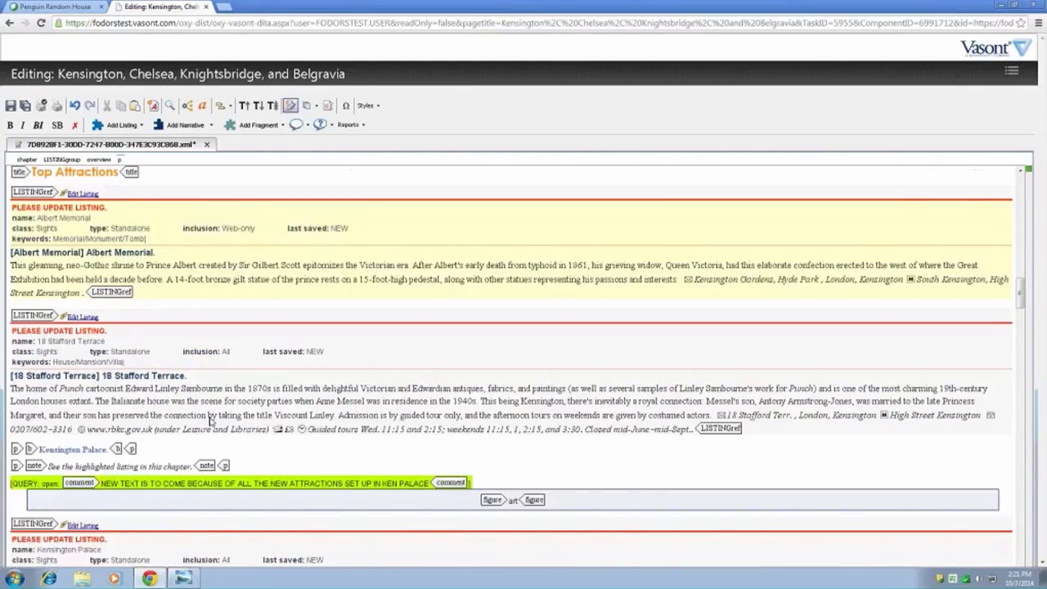
scroll(211, 420, down, 10)
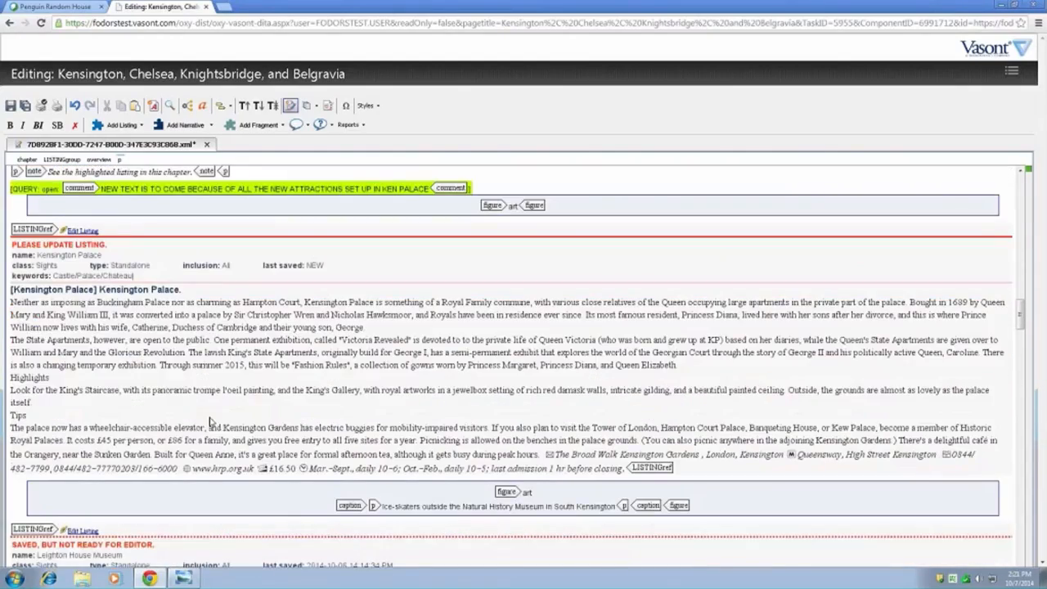
scroll(210, 420, down, 15)
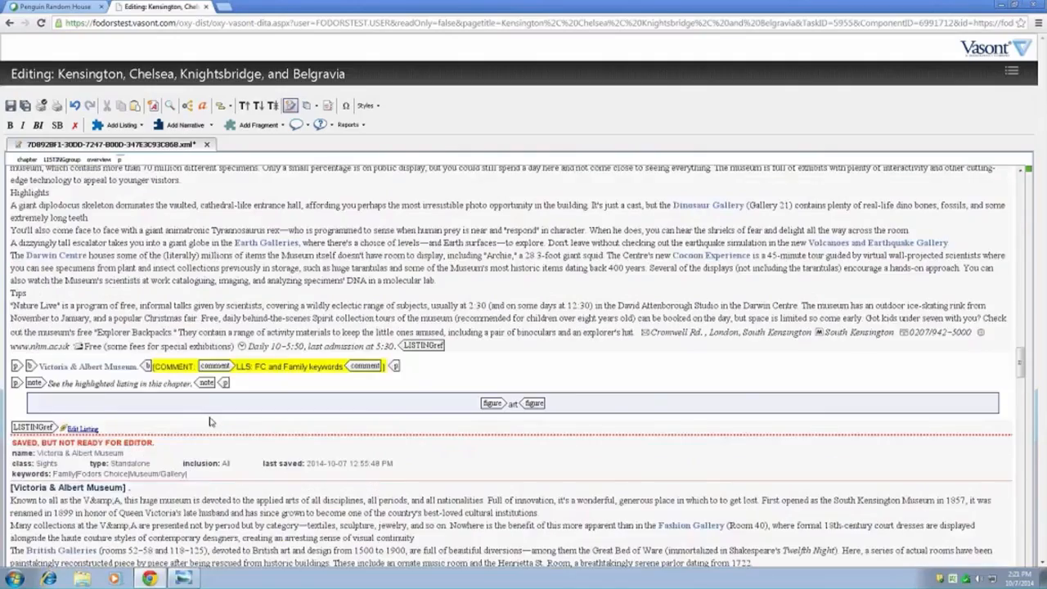
scroll(211, 420, down, 9)
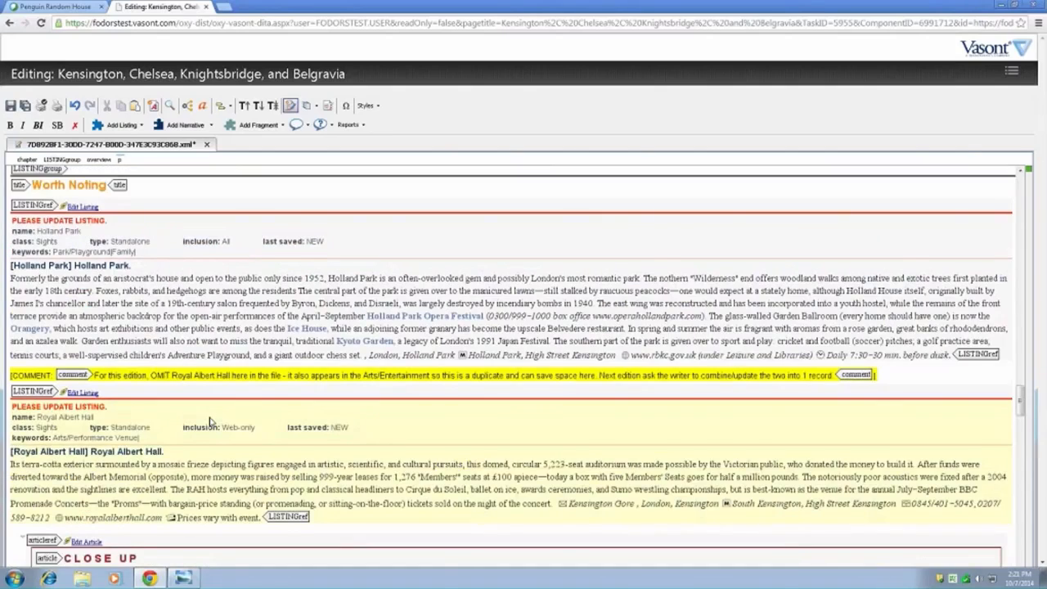
scroll(210, 420, down, 1)
scroll(210, 420, down, 6)
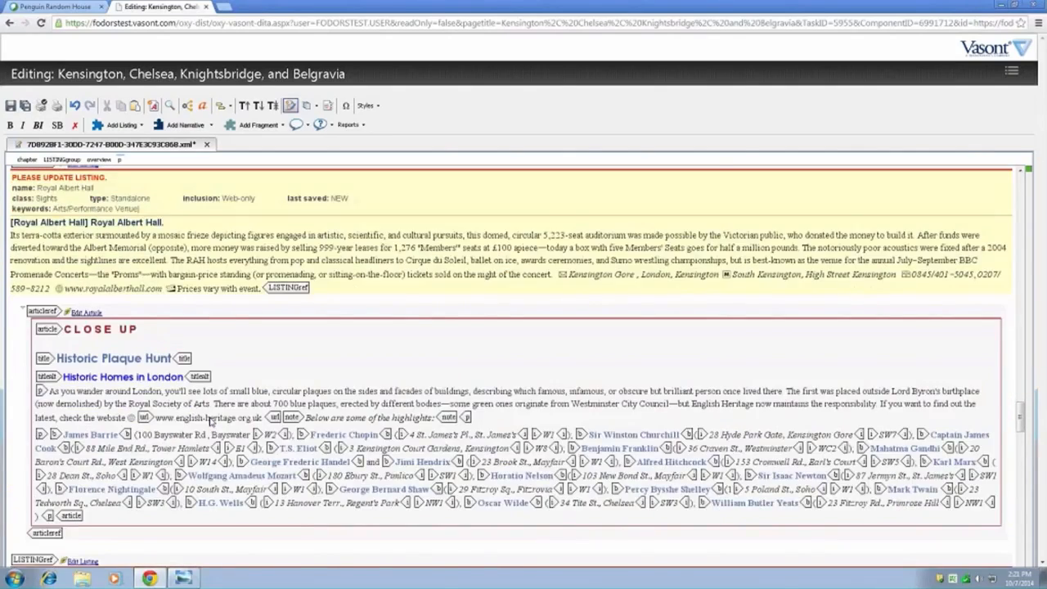
scroll(210, 420, down, 3)
click(205, 307)
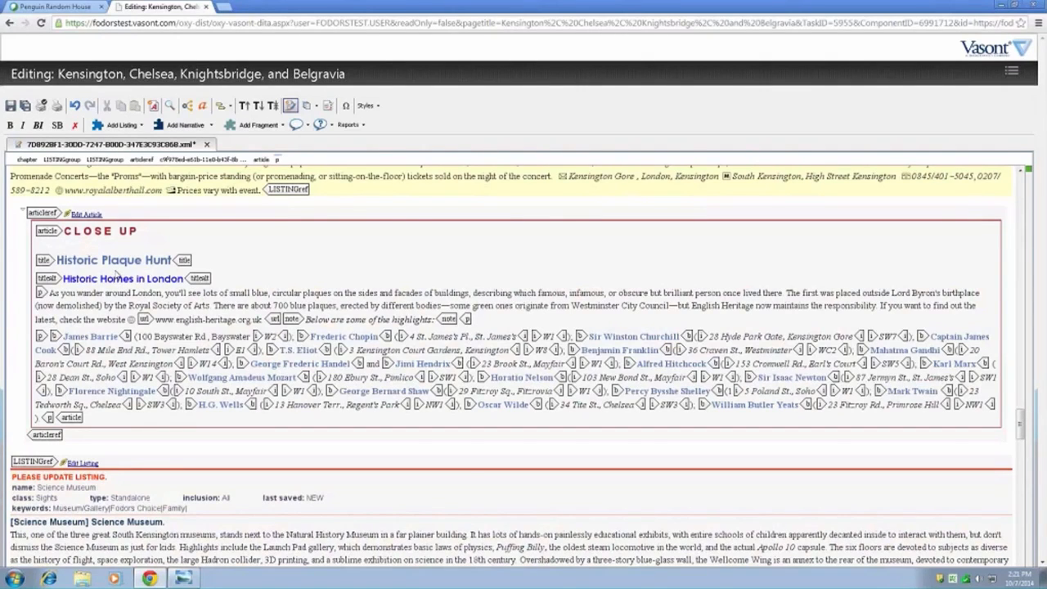
scroll(162, 274, up, 1)
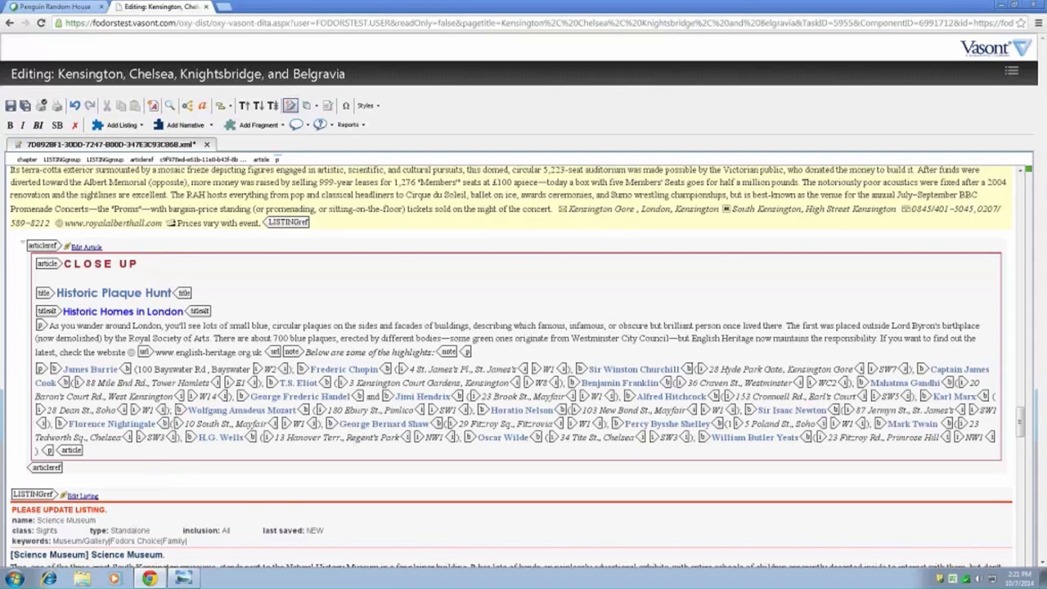
scroll(189, 531, down, 2)
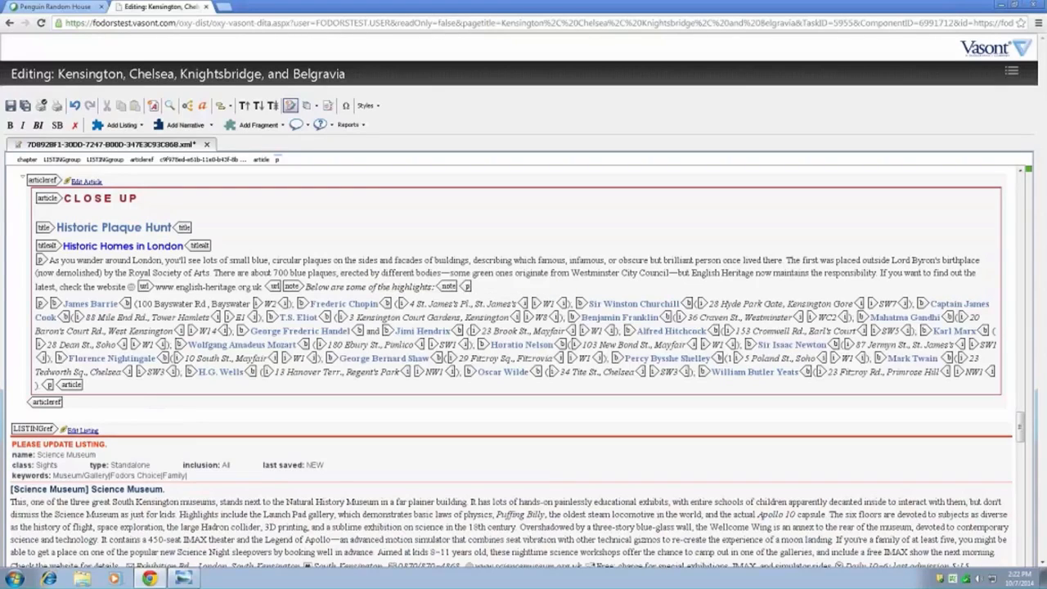
click(348, 539)
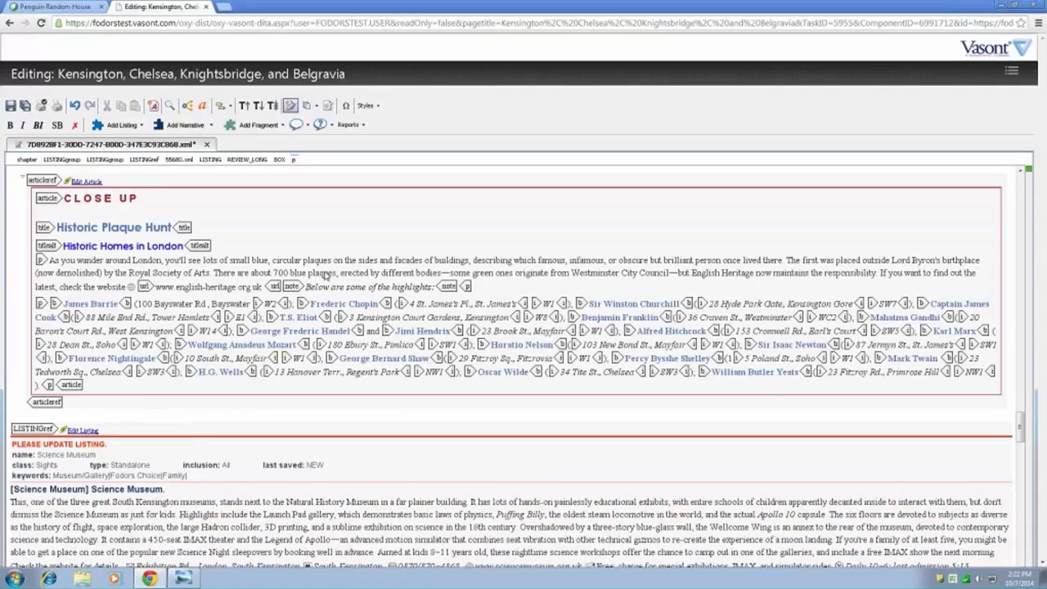
- Open the Historic Plaque Hunt close-up article on its own, with the chapter's changes saved, and check the article out
click(331, 272)
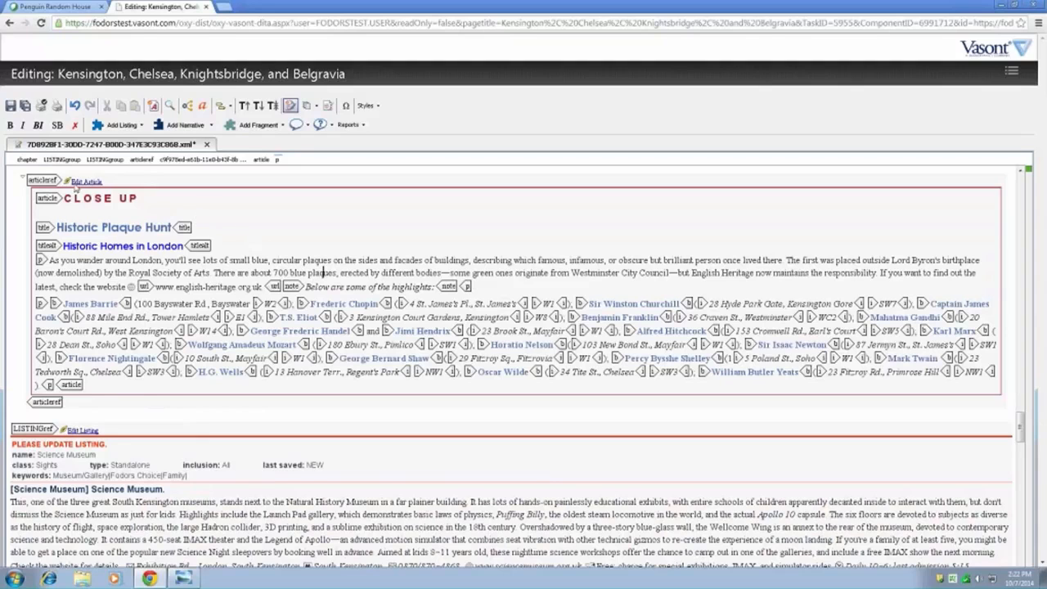
click(82, 182)
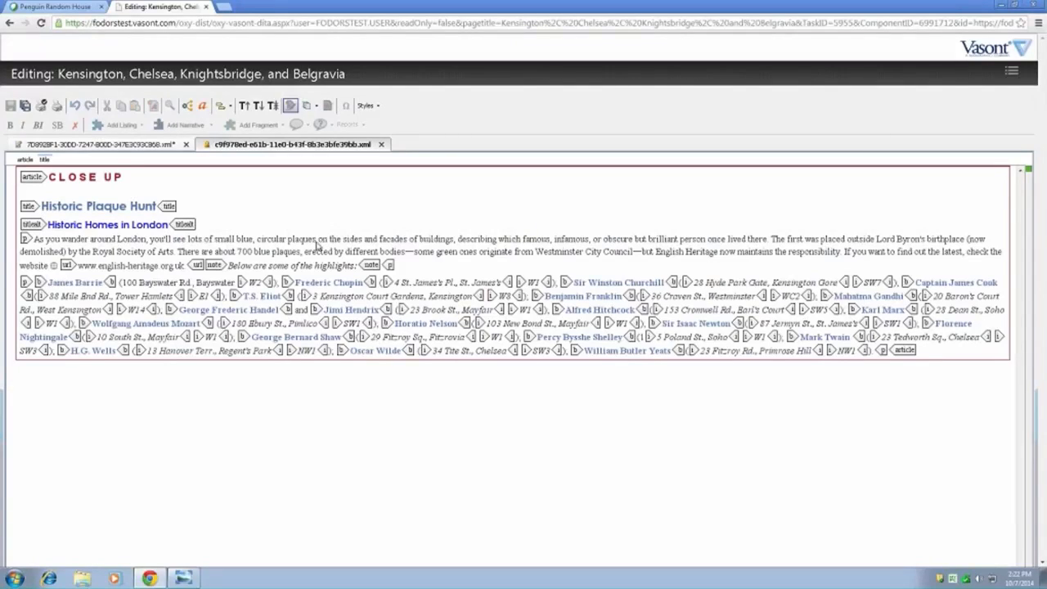
click(317, 241)
key(ctrl+s)
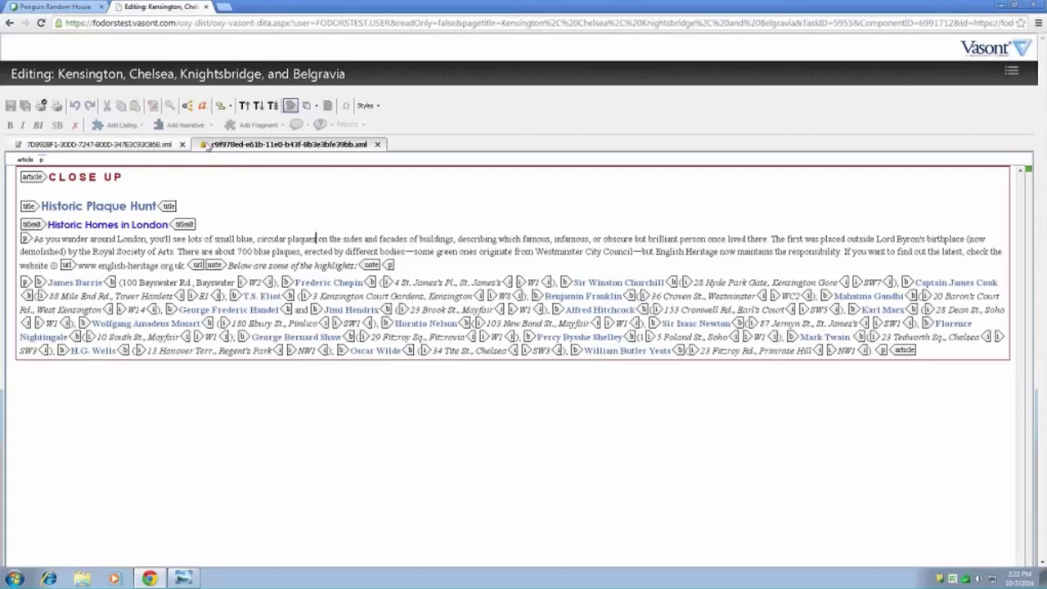
right_click(320, 211)
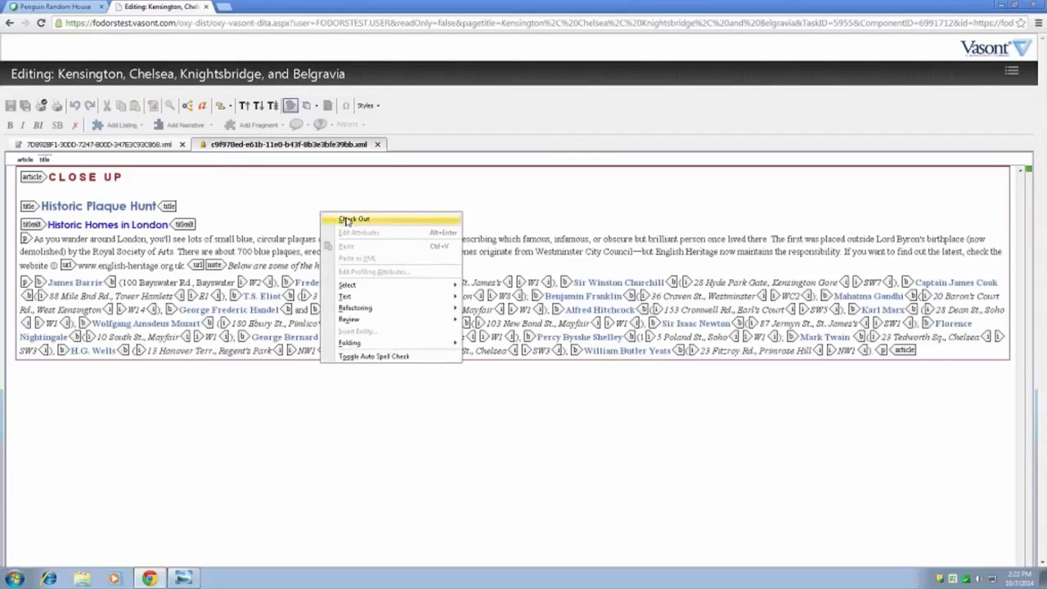
click(347, 220)
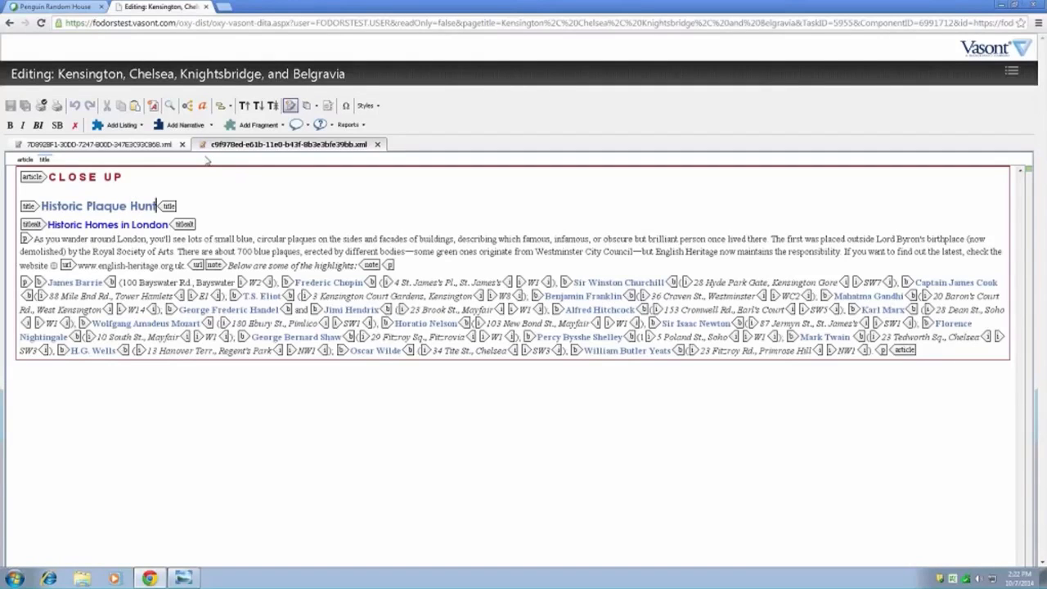
- Replace "blue" with "red" before "circular plaques" in the Historic Plaque Hunt article, then save and close the article
double_click(244, 239)
key(Delete)
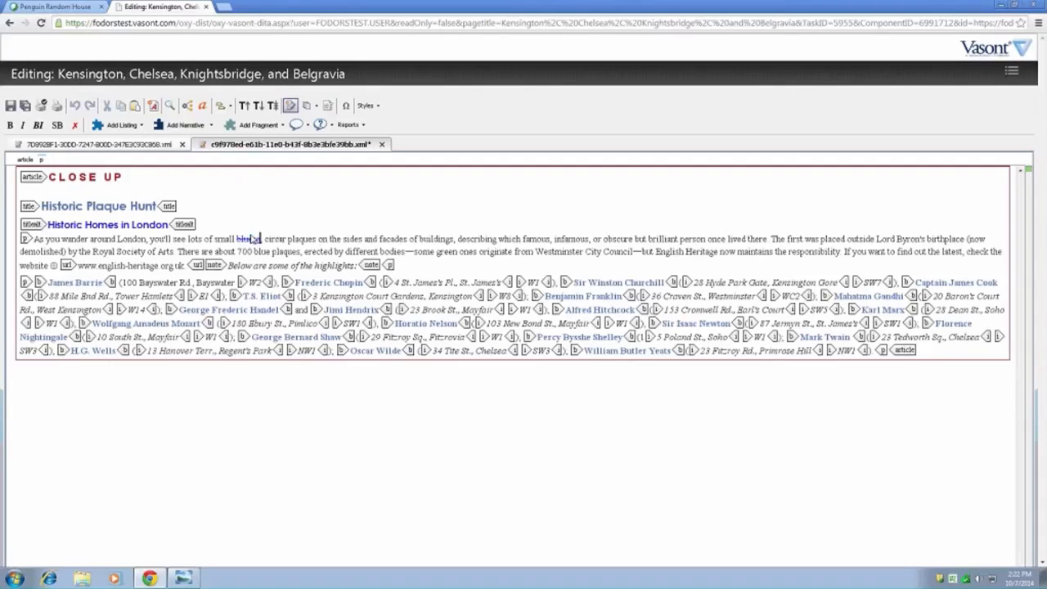
text(red)
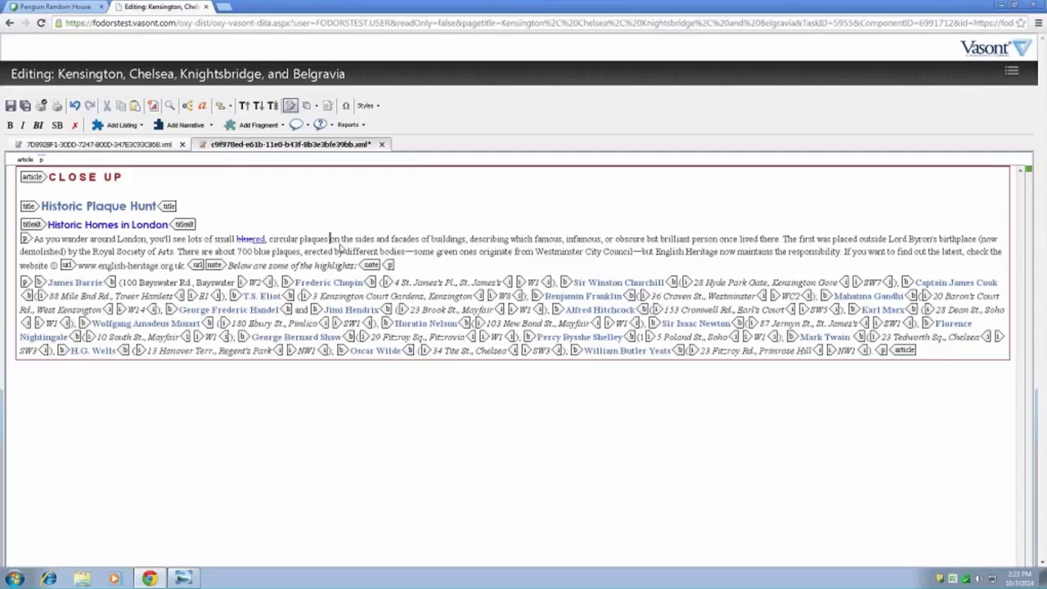
click(11, 106)
click(378, 145)
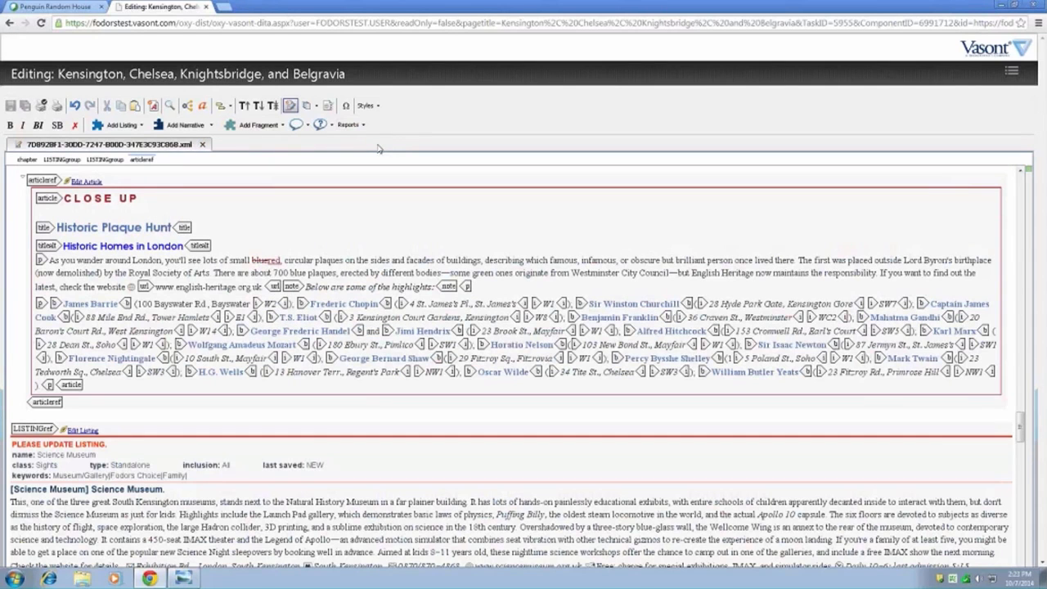
- Compare how the tracked plaque-color edit is displayed in the chapter and in the reopened article, then close the article
click(356, 264)
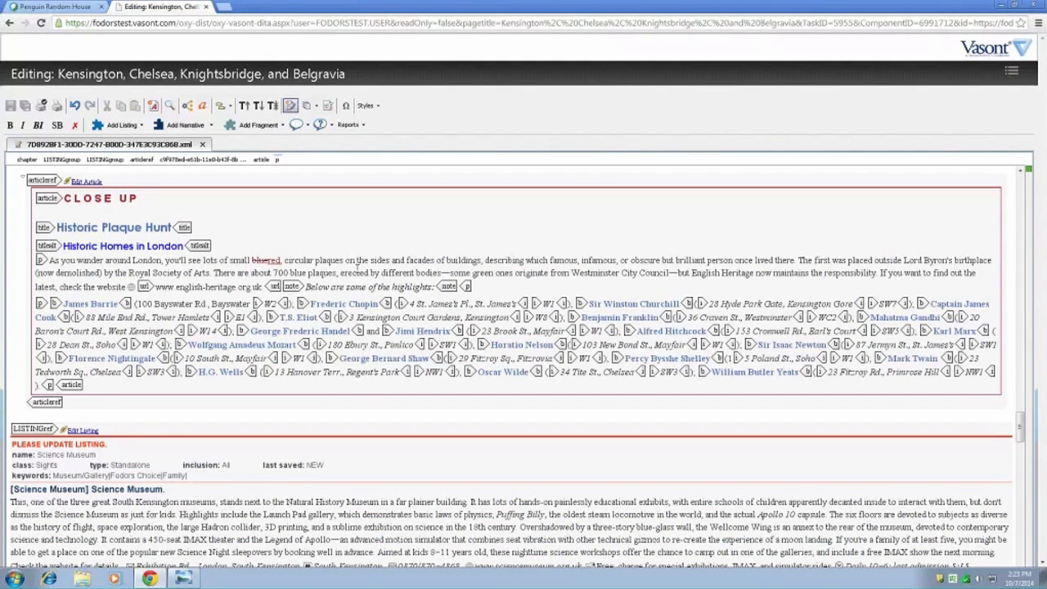
click(294, 262)
click(434, 318)
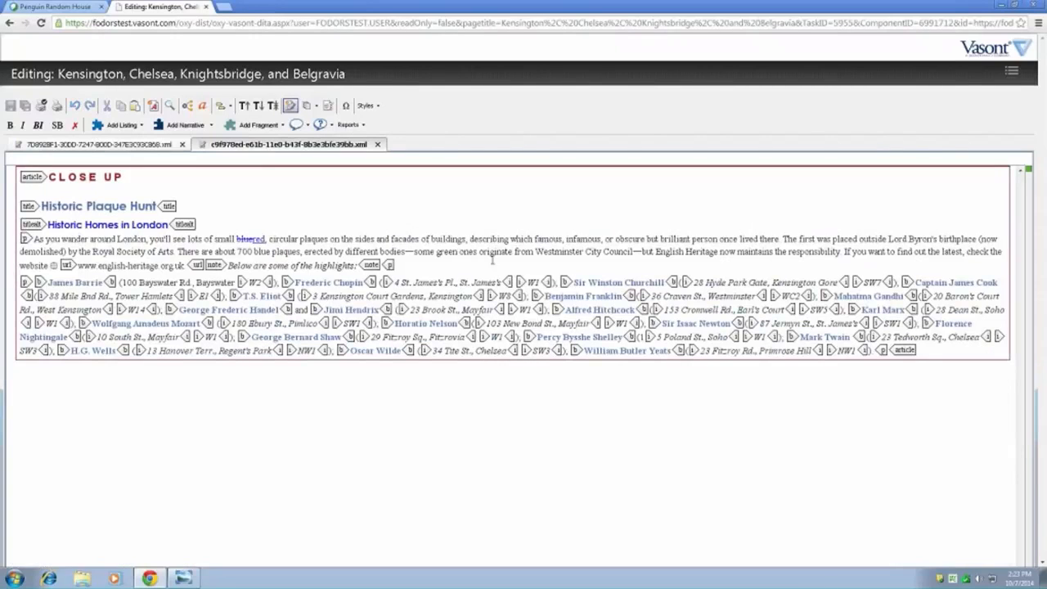
click(460, 252)
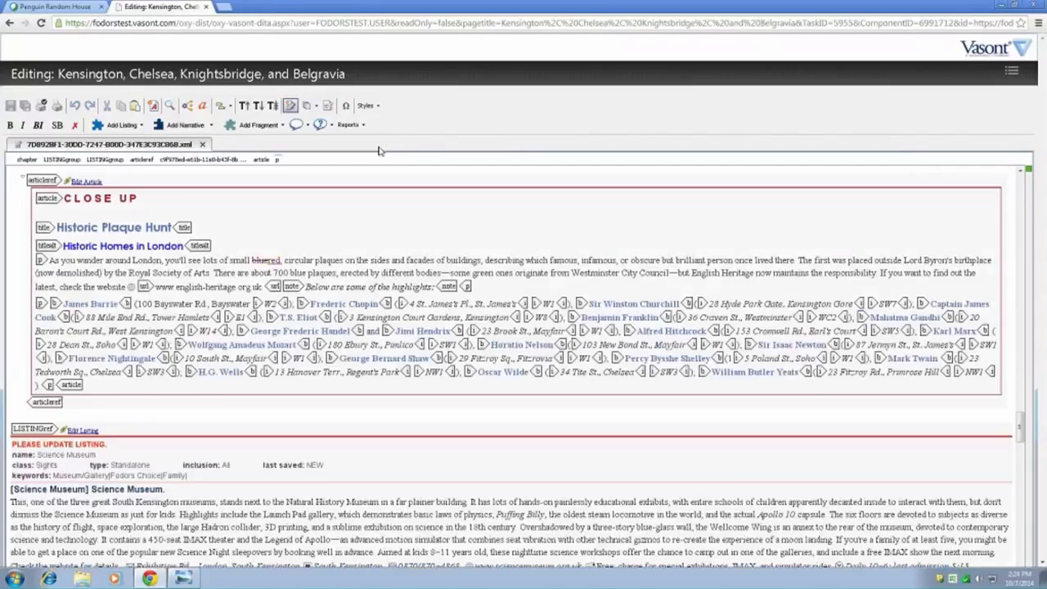
click(377, 145)
- Look over the tracked color change in the Historic Plaque Hunt article and the Science Museum listing that follows it
scroll(333, 324, down, 1)
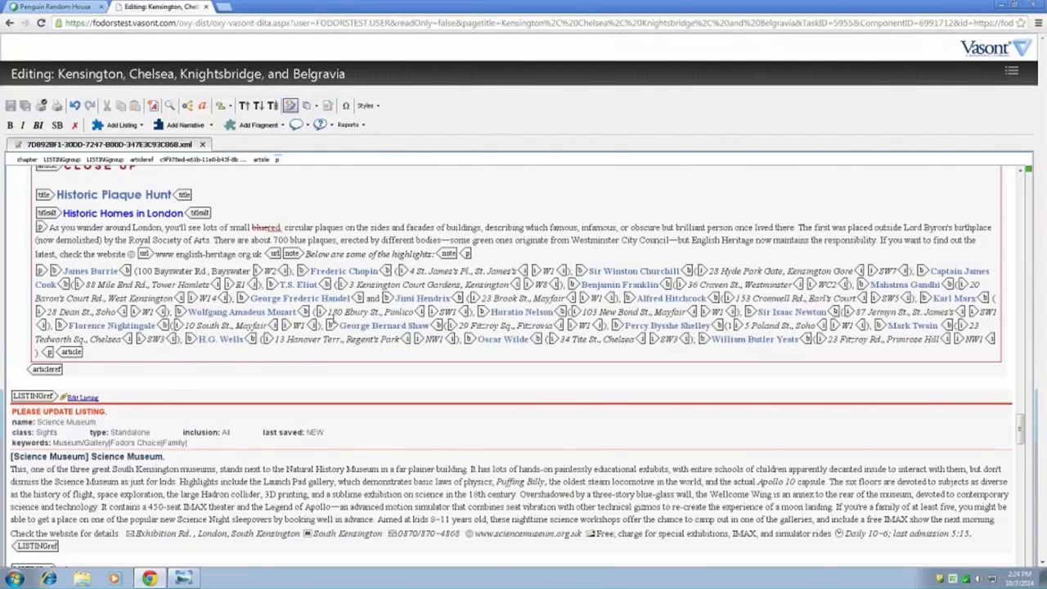
scroll(310, 416, down, 2)
click(310, 416)
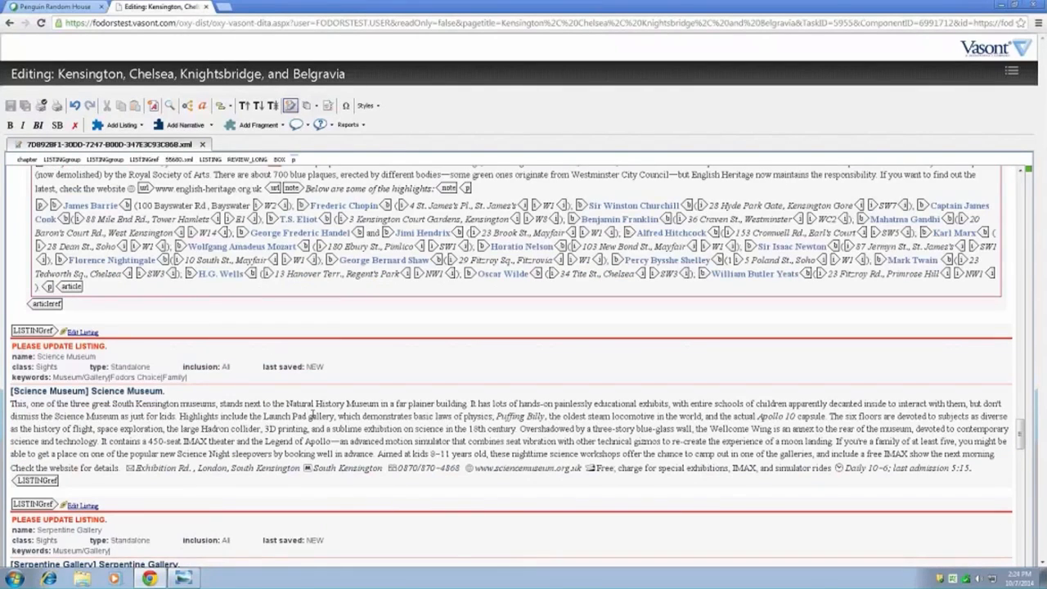
scroll(389, 353, up, 5)
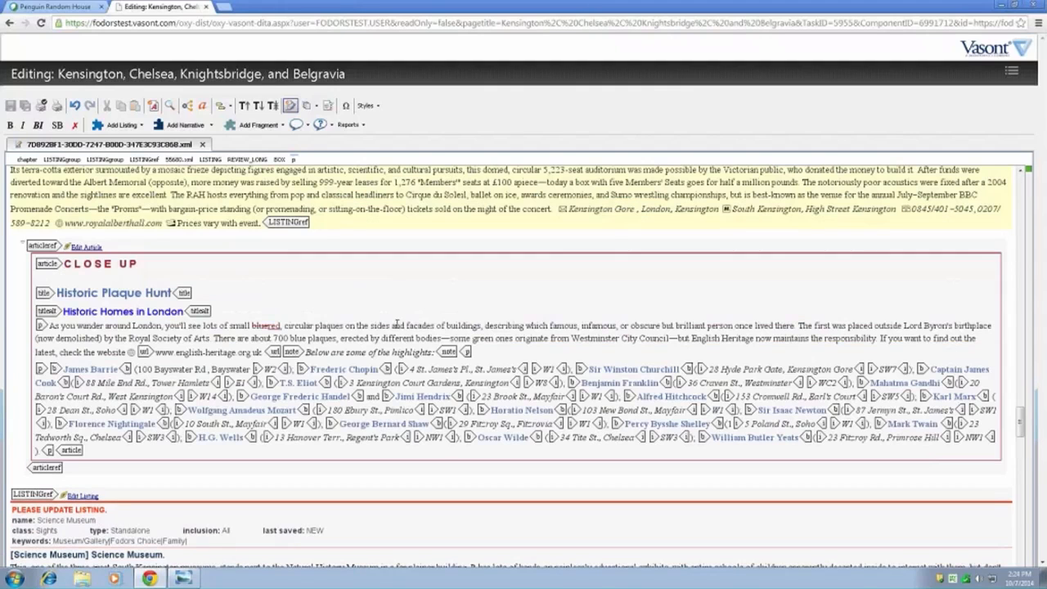
click(252, 322)
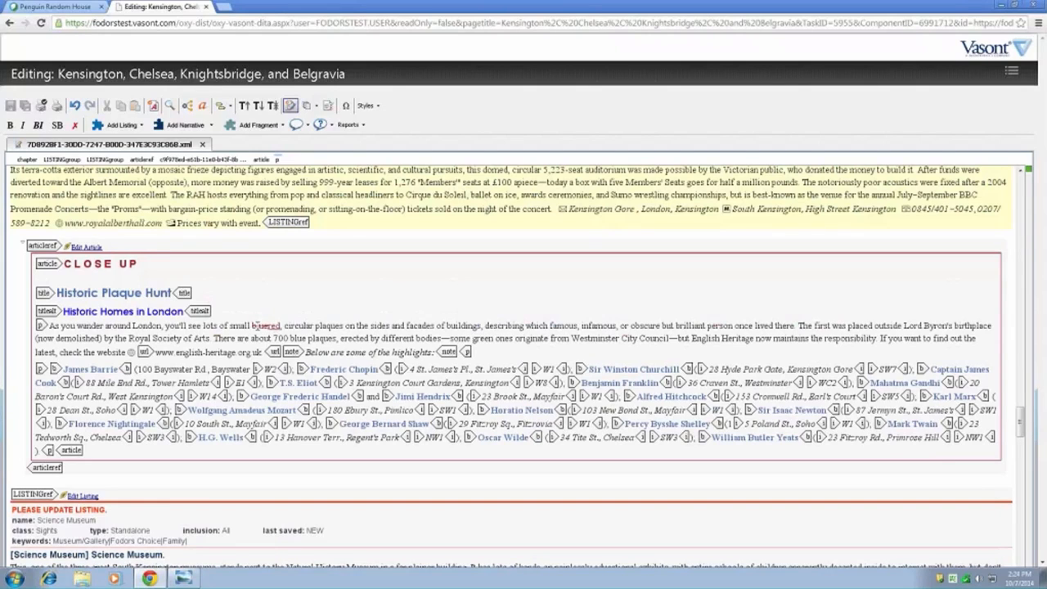
double_click(253, 325)
click(303, 325)
scroll(311, 336, down, 2)
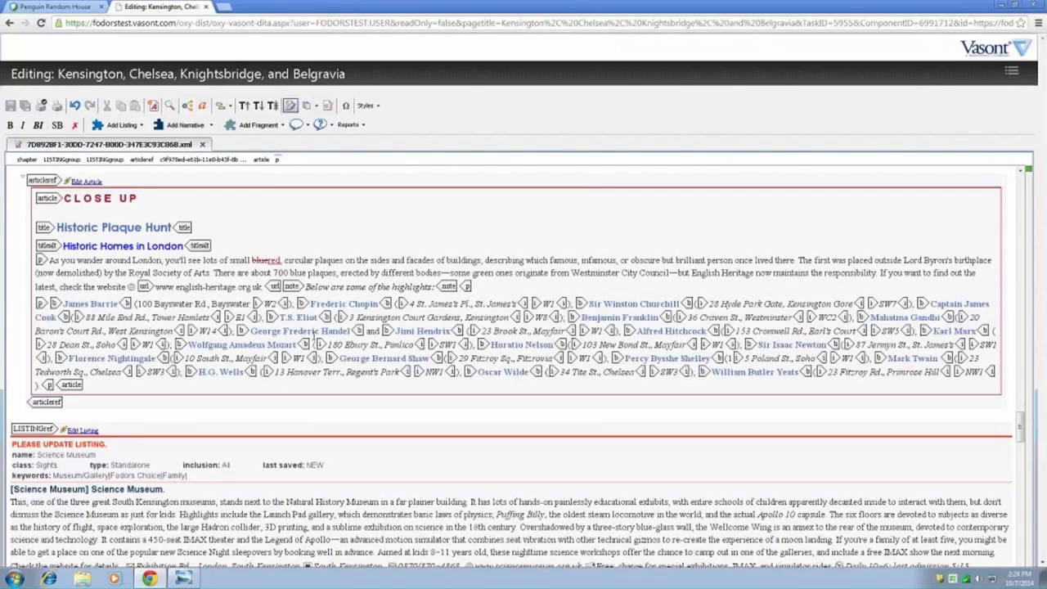
scroll(313, 337, down, 1)
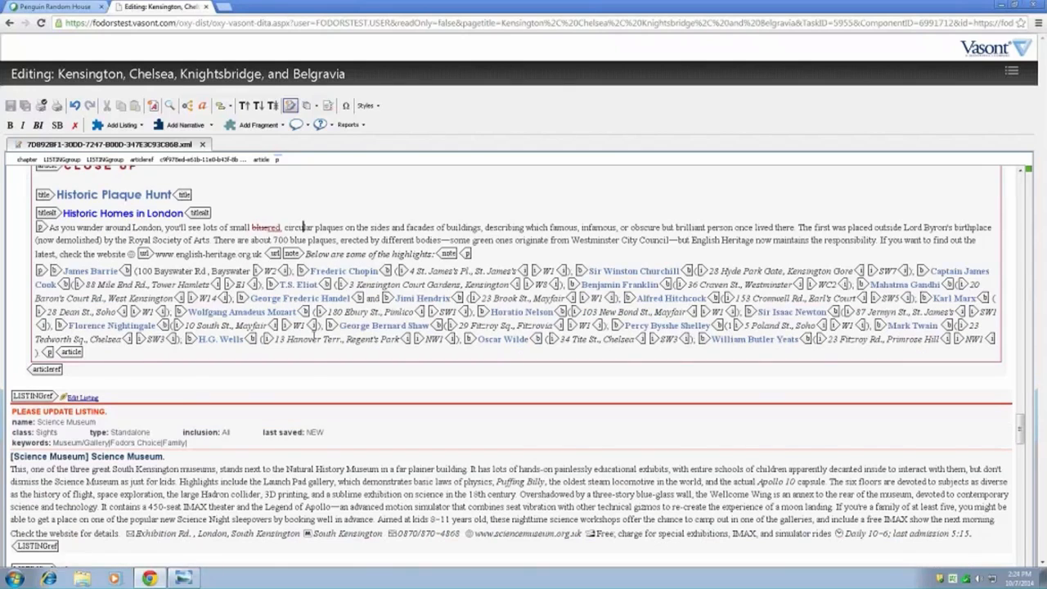
scroll(313, 337, down, 2)
click(312, 416)
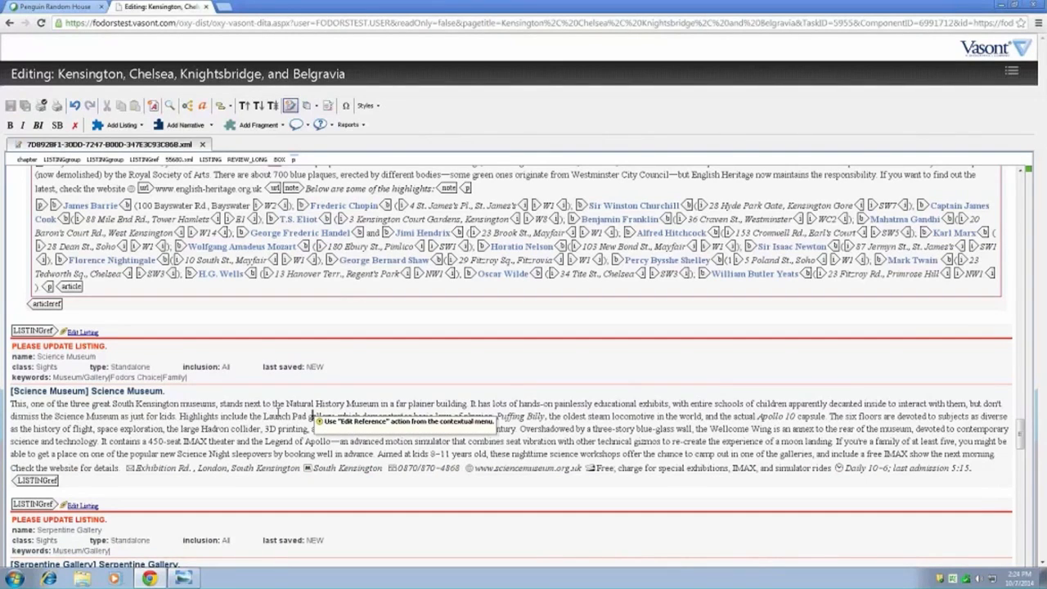
- Open the Science Museum listing from the chapter and check it out for editing
click(91, 332)
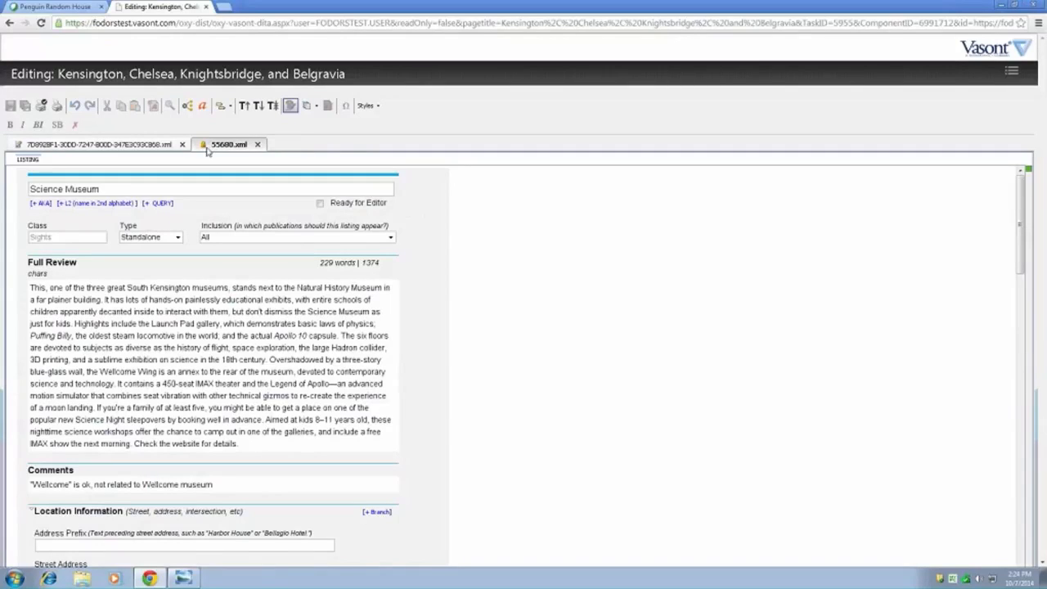
right_click(415, 205)
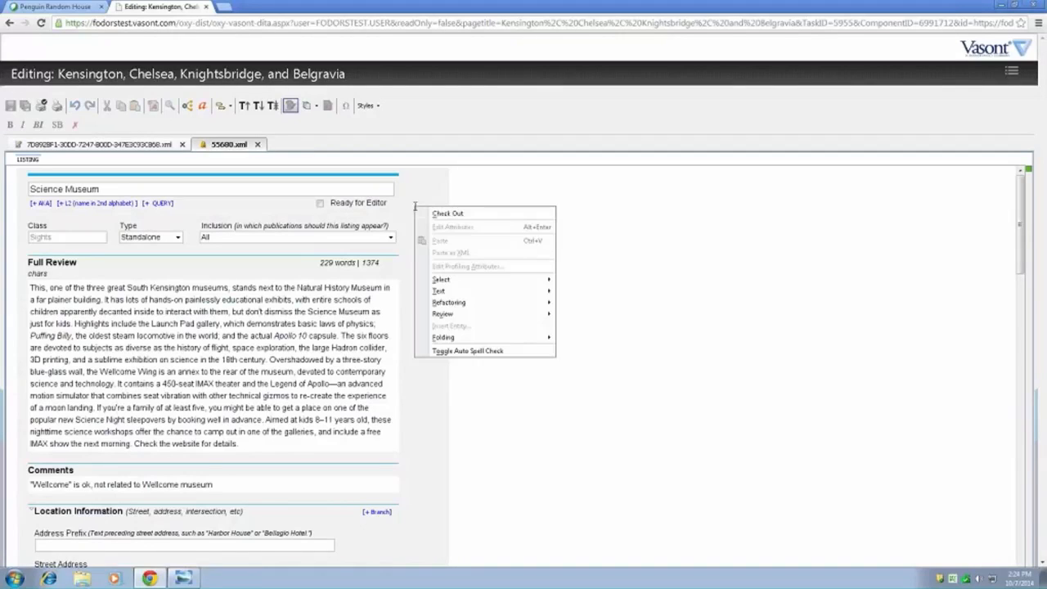
click(435, 217)
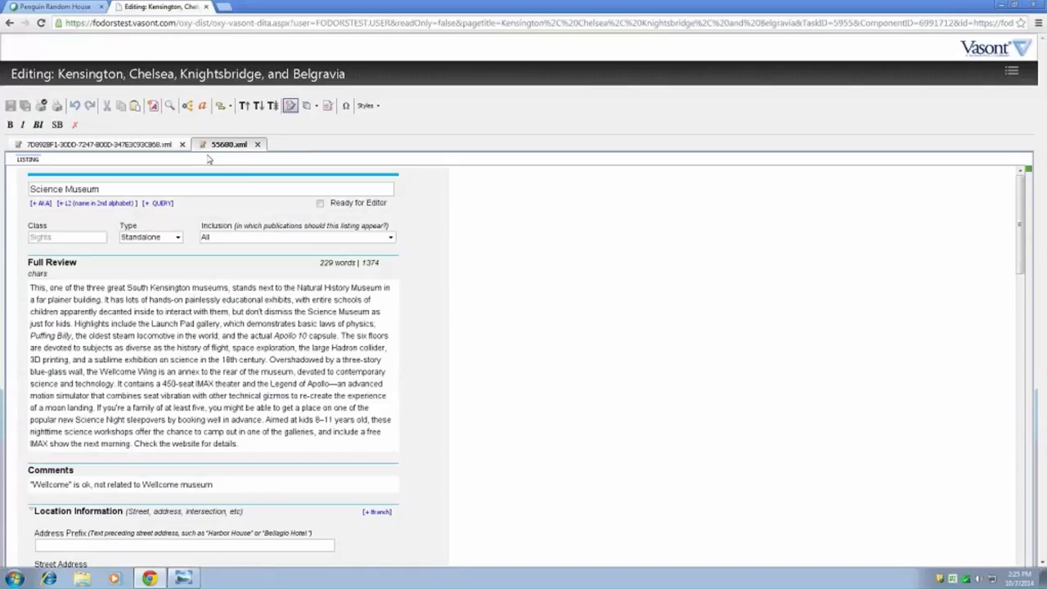
- Replace "six" with "ten" before "floors" in the Science Museum full review and save the listing
click(271, 337)
double_click(362, 335)
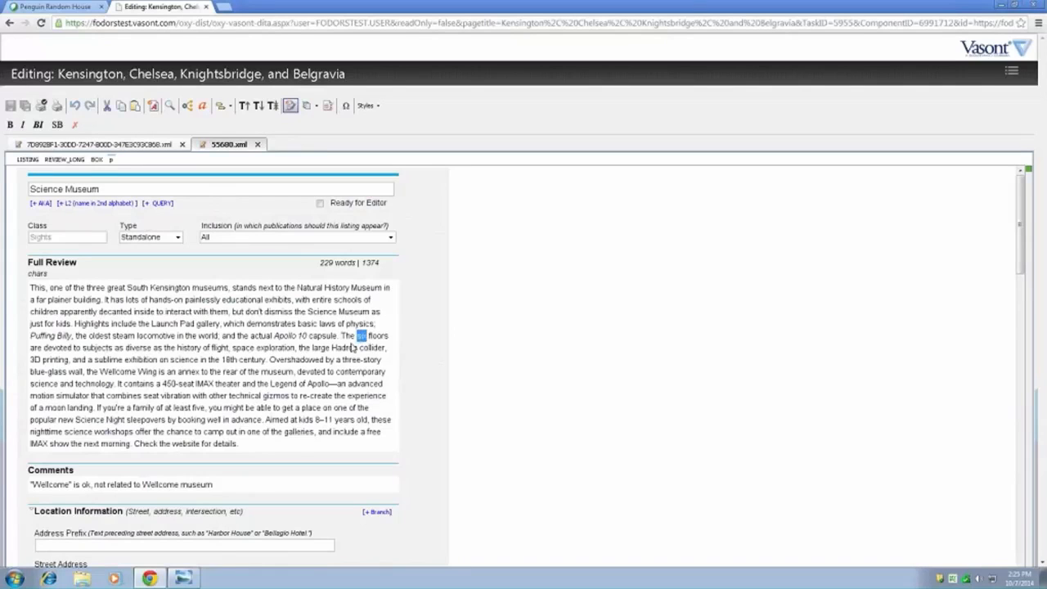
text(seven)
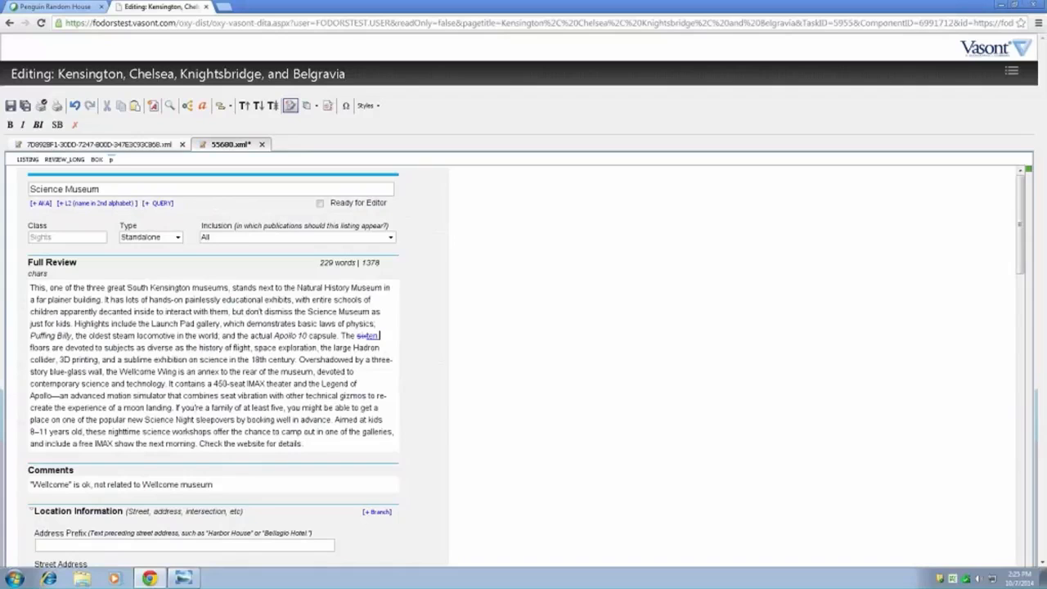
click(25, 106)
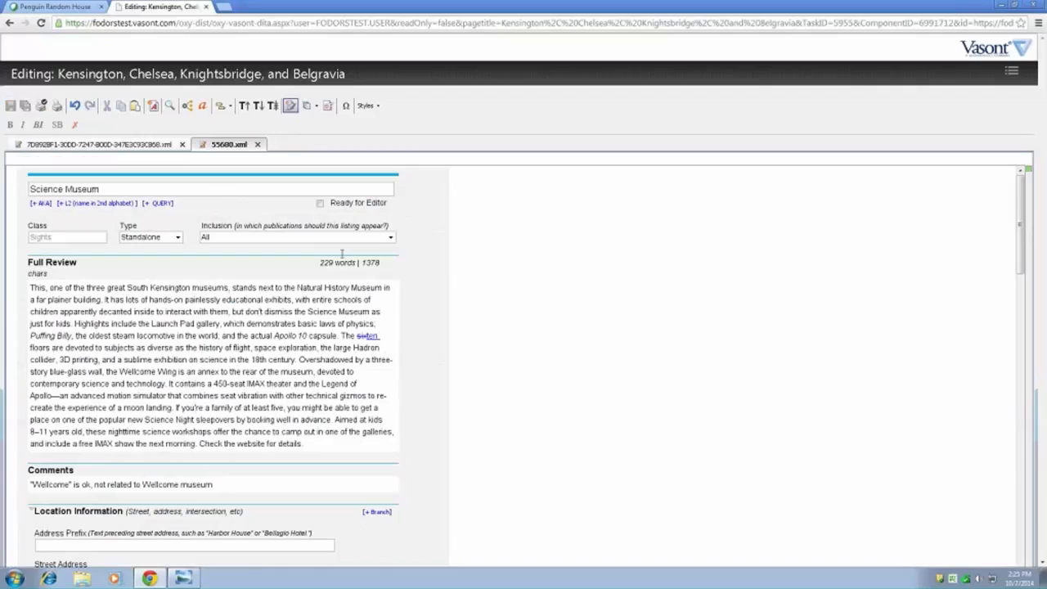
- Review the inclusion choices for the Science Museum listing and set its inclusion to Omit-Under-renovation
click(295, 329)
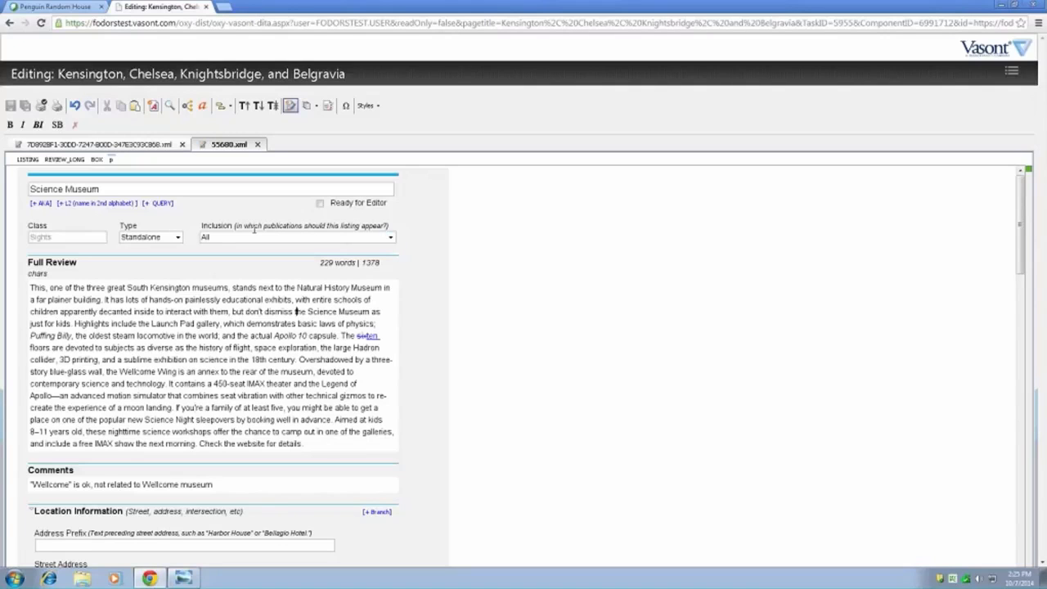
click(390, 236)
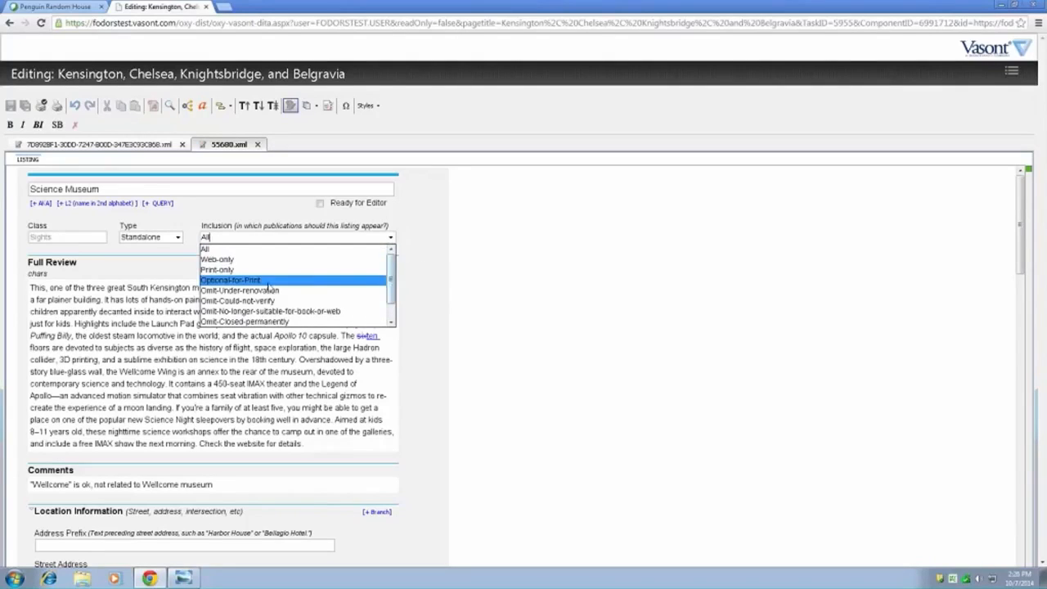
drag(391, 250, 393, 314)
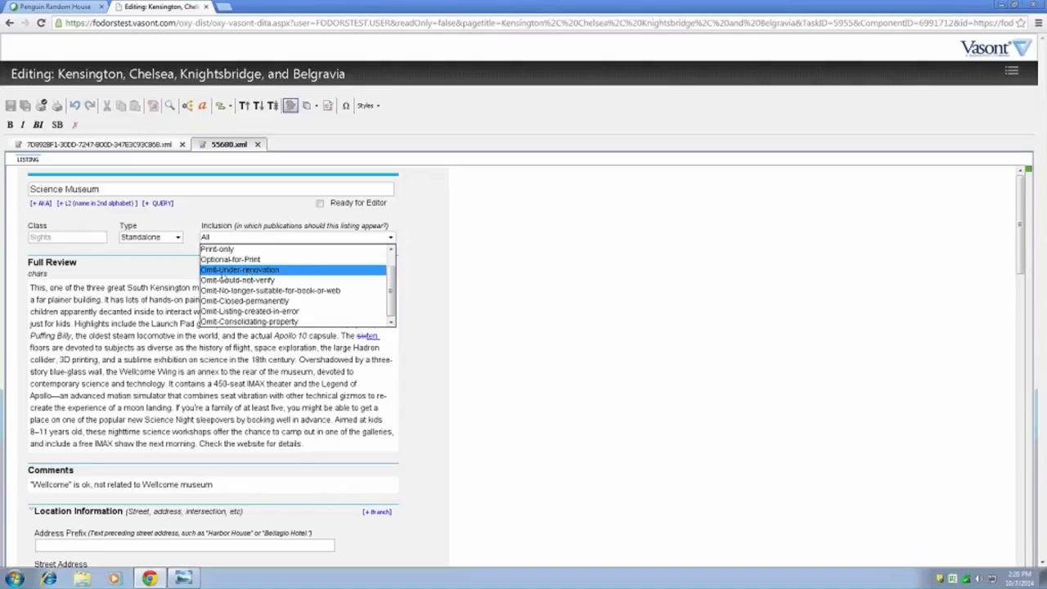
key(Down)
key(Down)
key(Down)
key(Down)
key(Down)
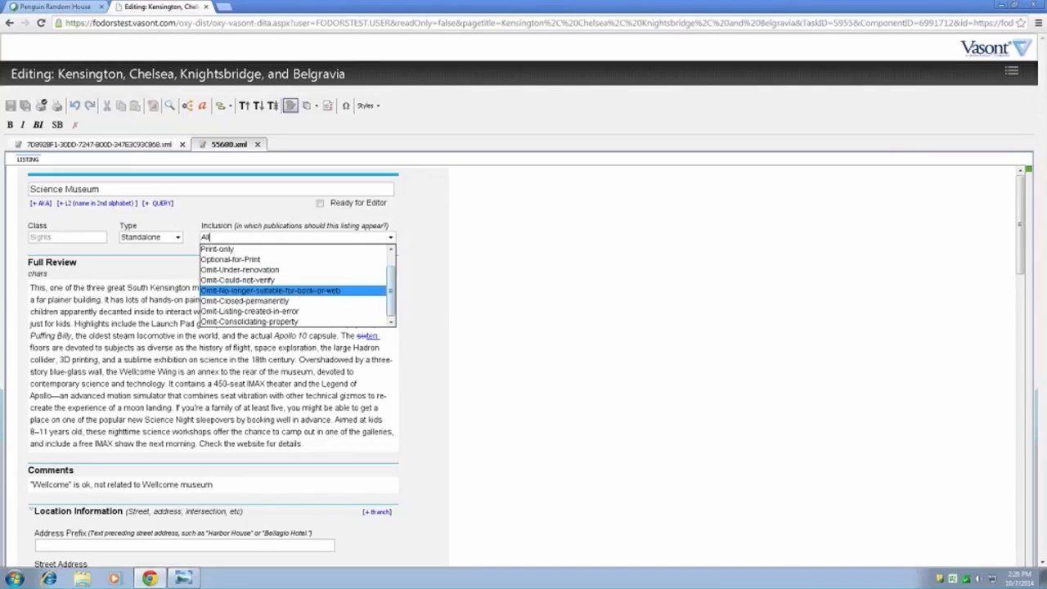
click(423, 282)
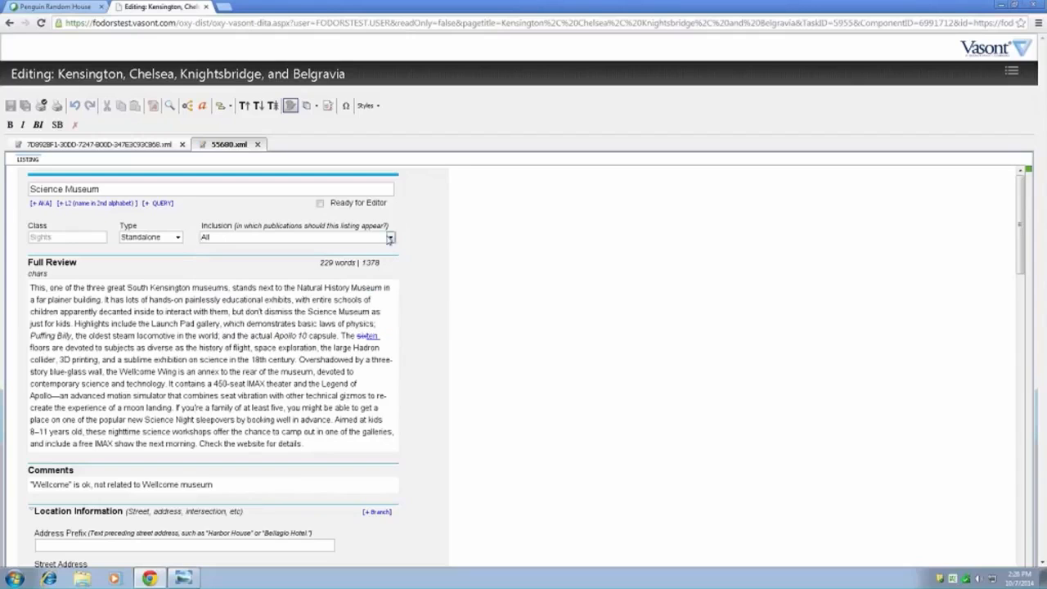
click(390, 238)
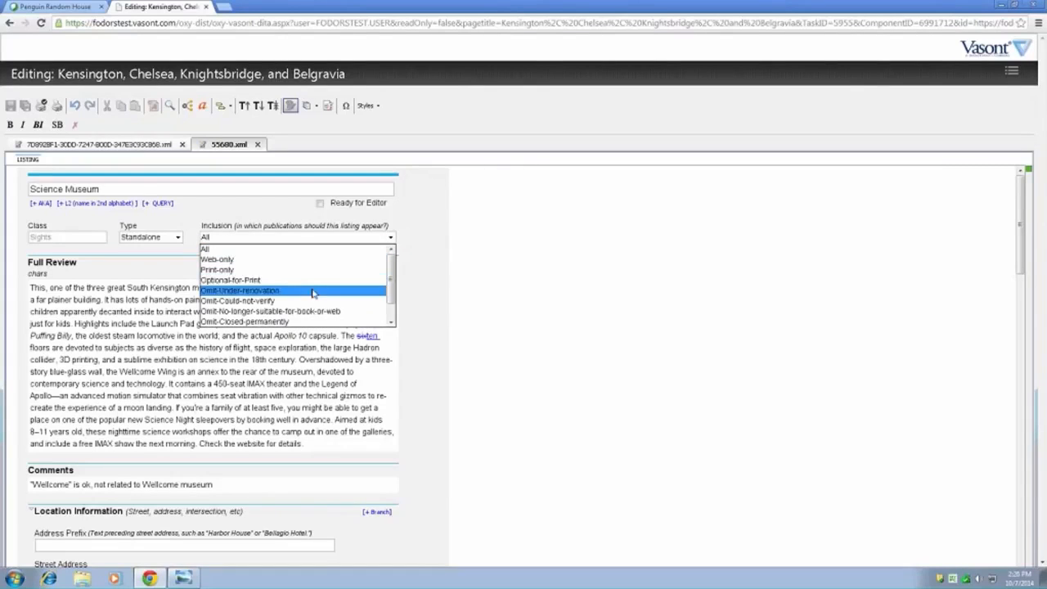
click(265, 292)
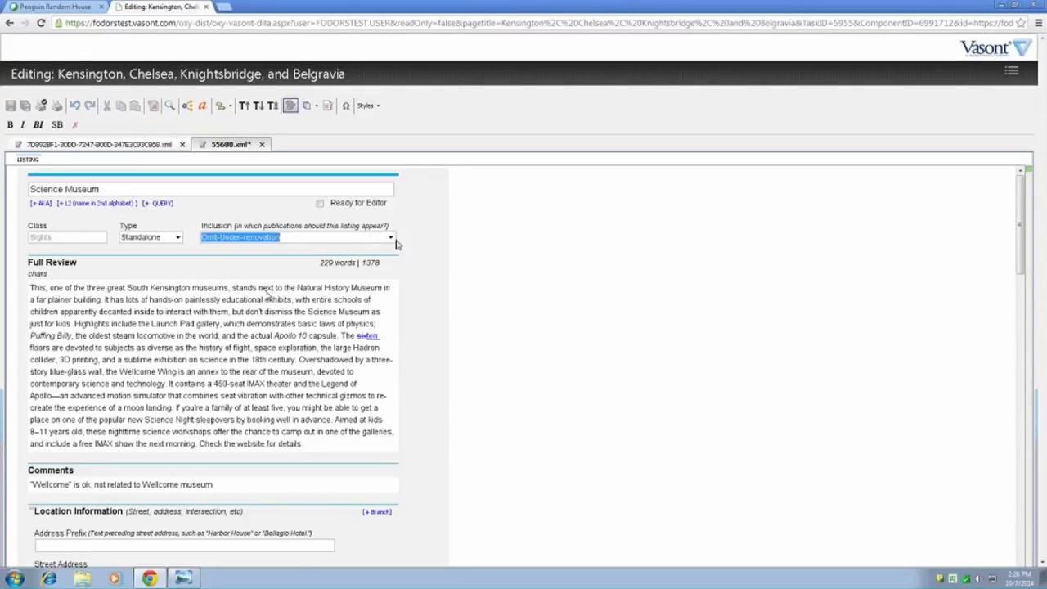
- Look over the Science Museum listing's full review, comments, location information and contact fields
scroll(430, 303, down, 1)
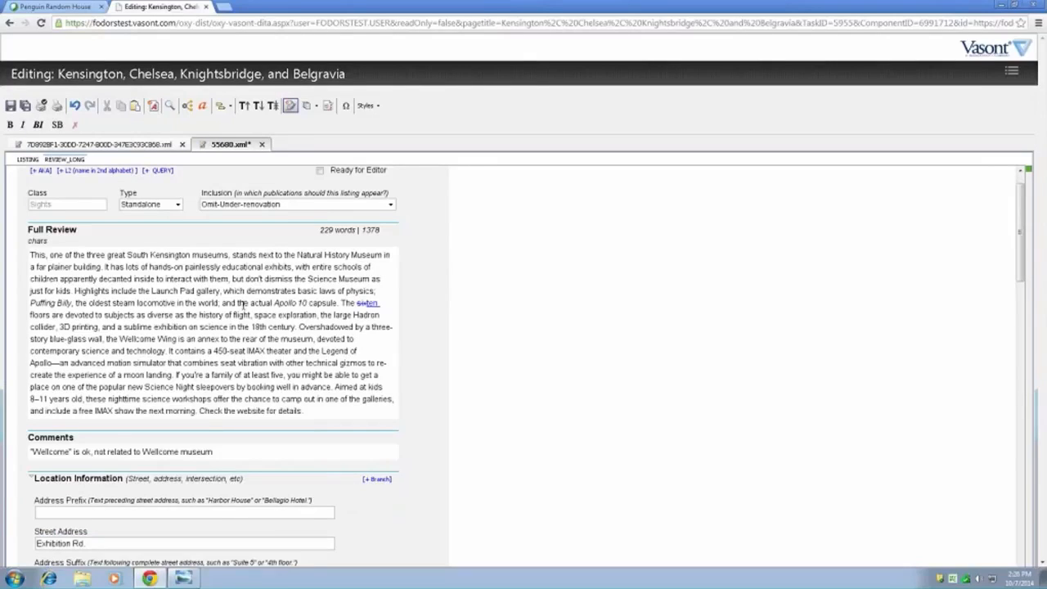
scroll(181, 370, down, 2)
scroll(366, 346, down, 1)
scroll(367, 346, down, 2)
scroll(401, 406, up, 6)
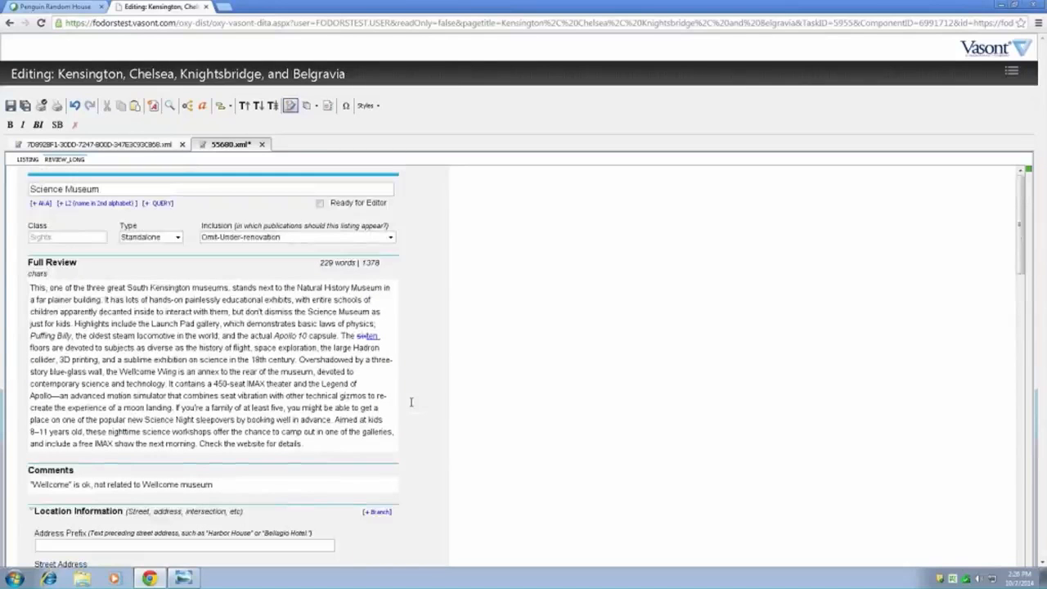
scroll(411, 401, down, 4)
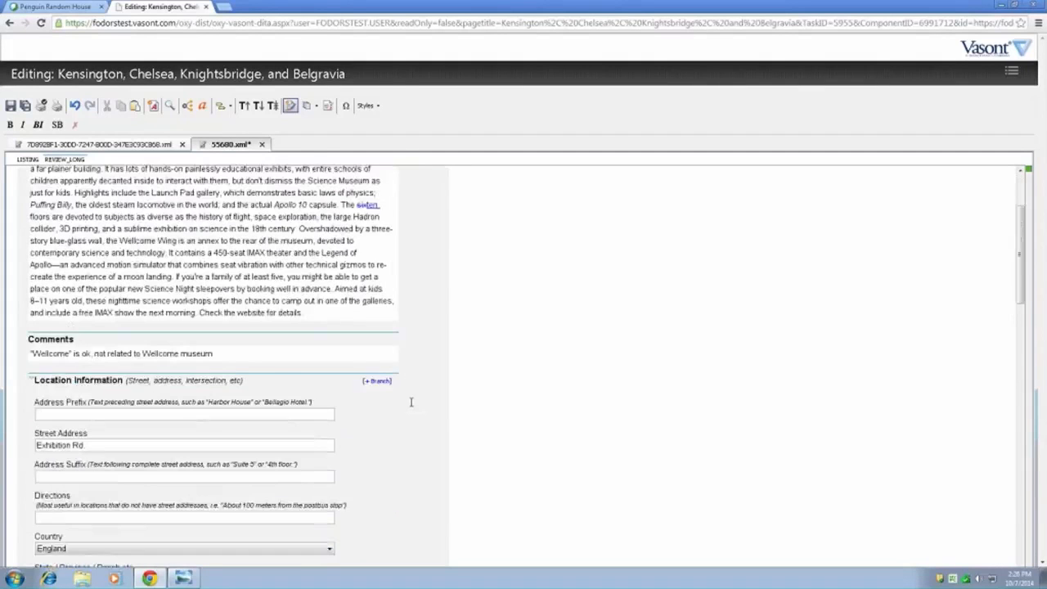
click(245, 358)
scroll(423, 409, down, 5)
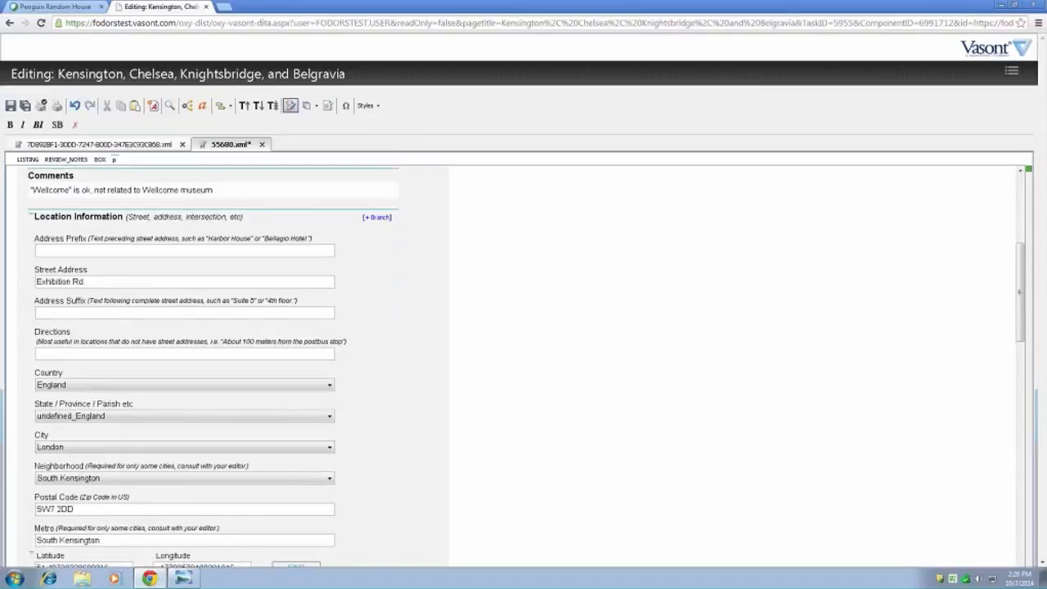
scroll(184, 360, down, 3)
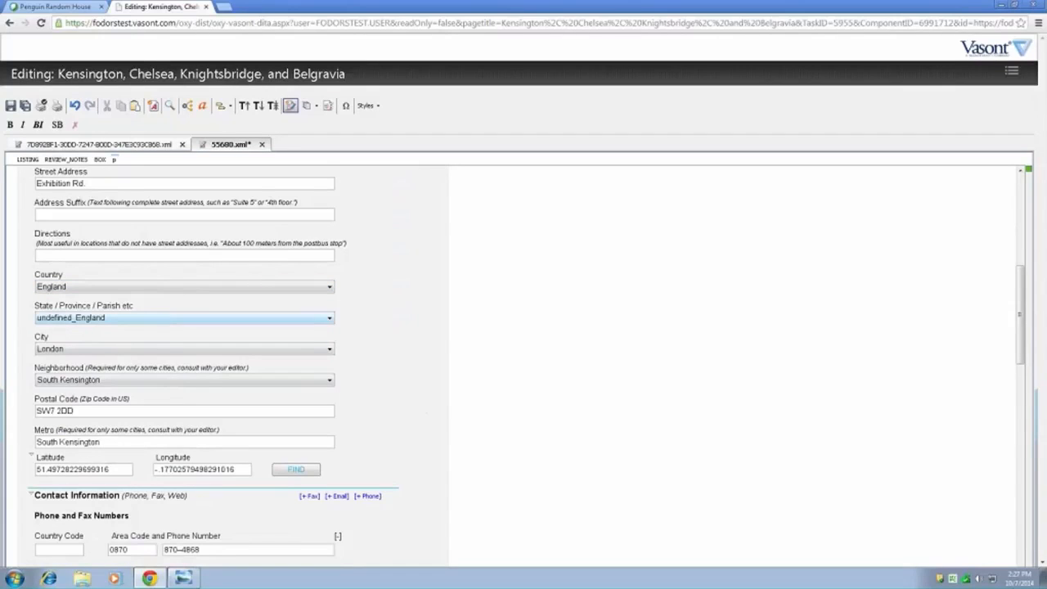
scroll(383, 344, down, 3)
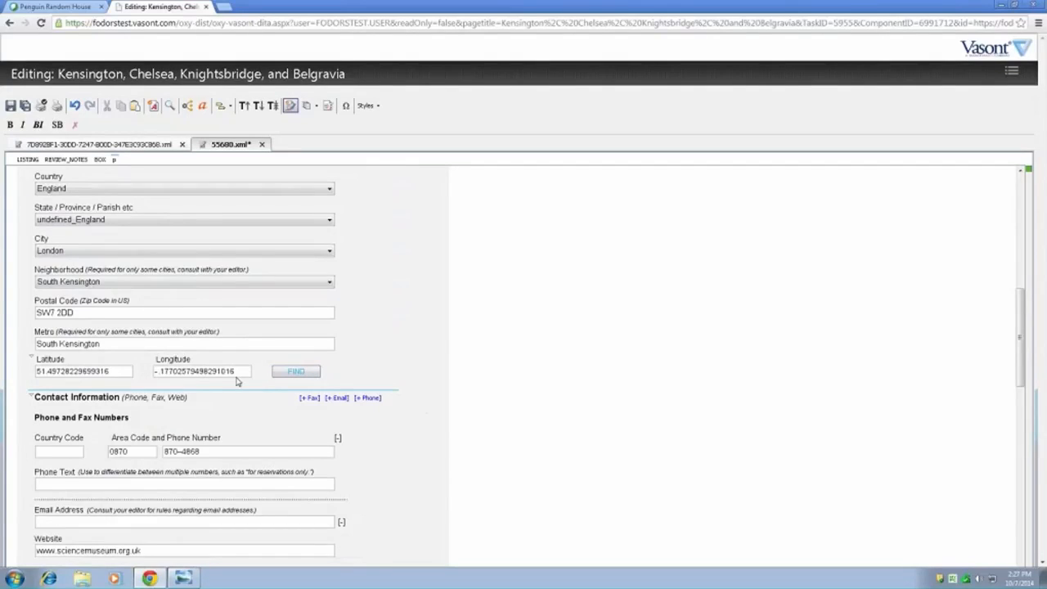
- Change the Metro value in the Science Museum's location information to Kensington
click(127, 349)
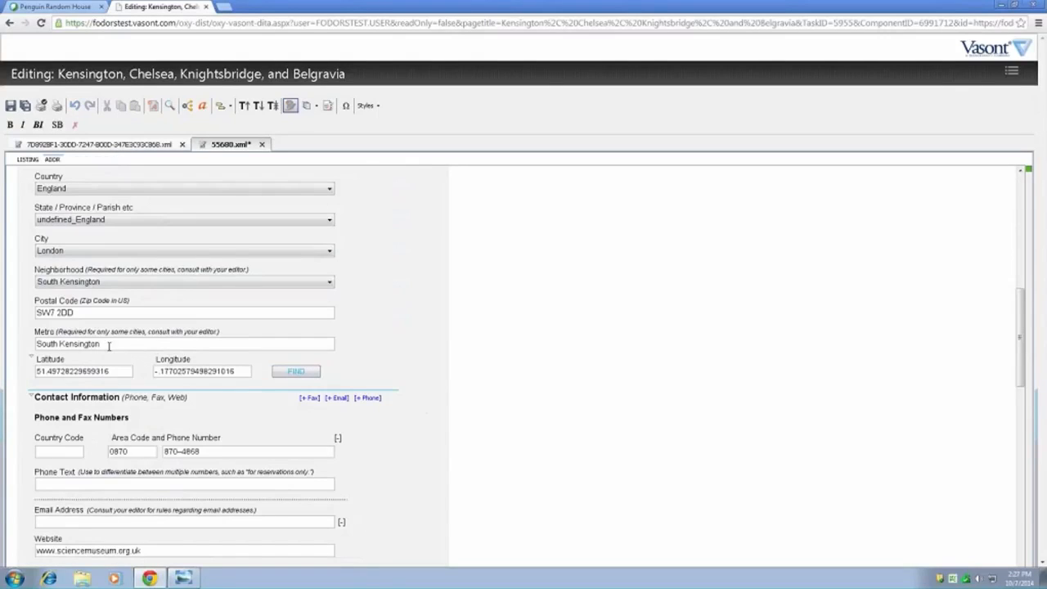
drag(61, 344, 12, 329)
key(Delete)
click(127, 315)
- Display the list of tracked changes for the Science Museum listing and save the listing
click(327, 106)
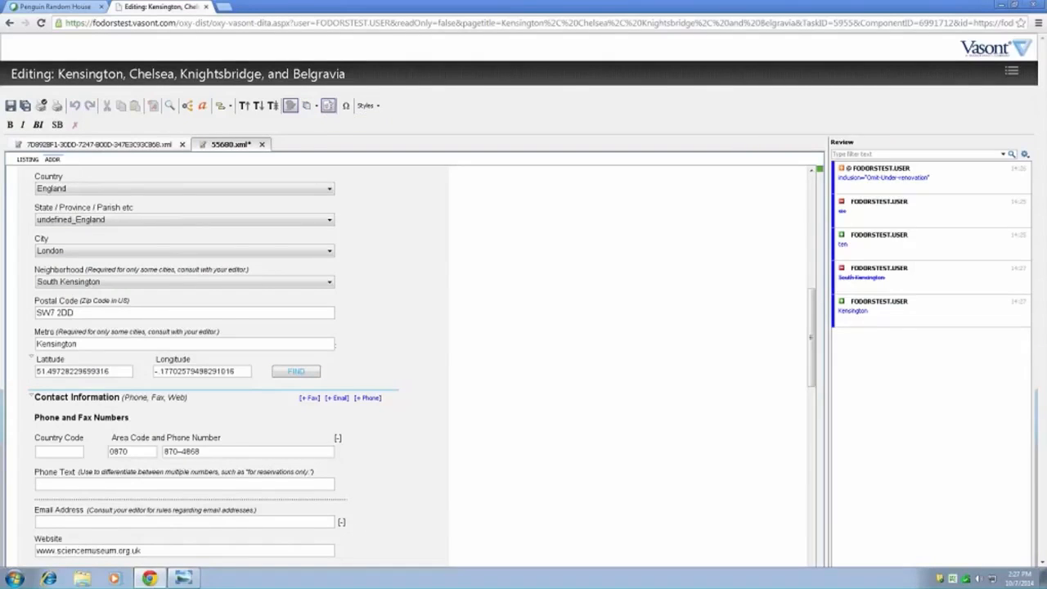
scroll(335, 397, up, 5)
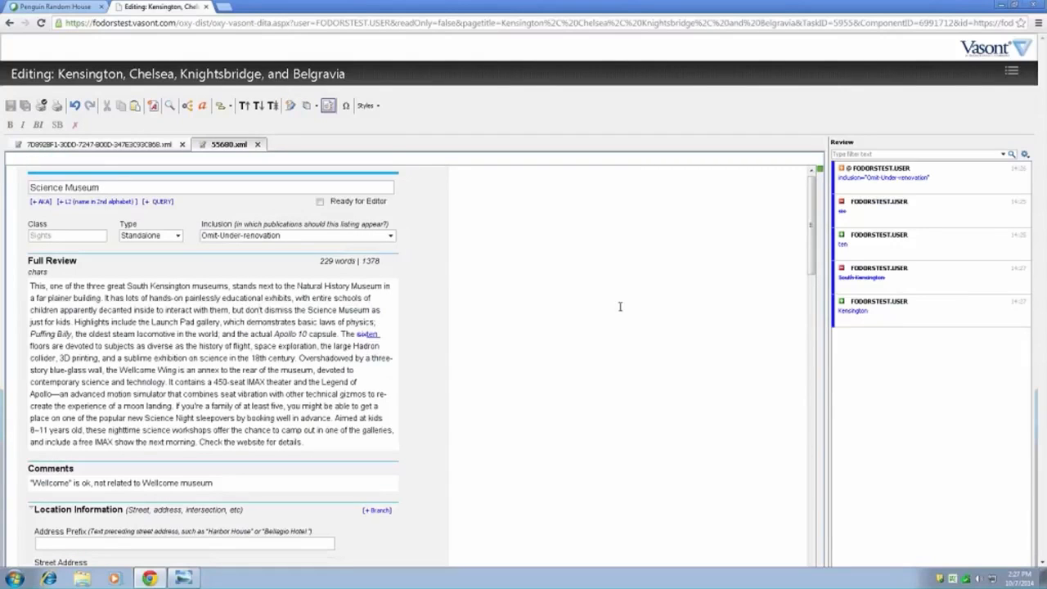
mouse_move(874, 214)
- Enter "new phone text" as the Phone Text in the Science Museum's contact information
drag(811, 255, 803, 367)
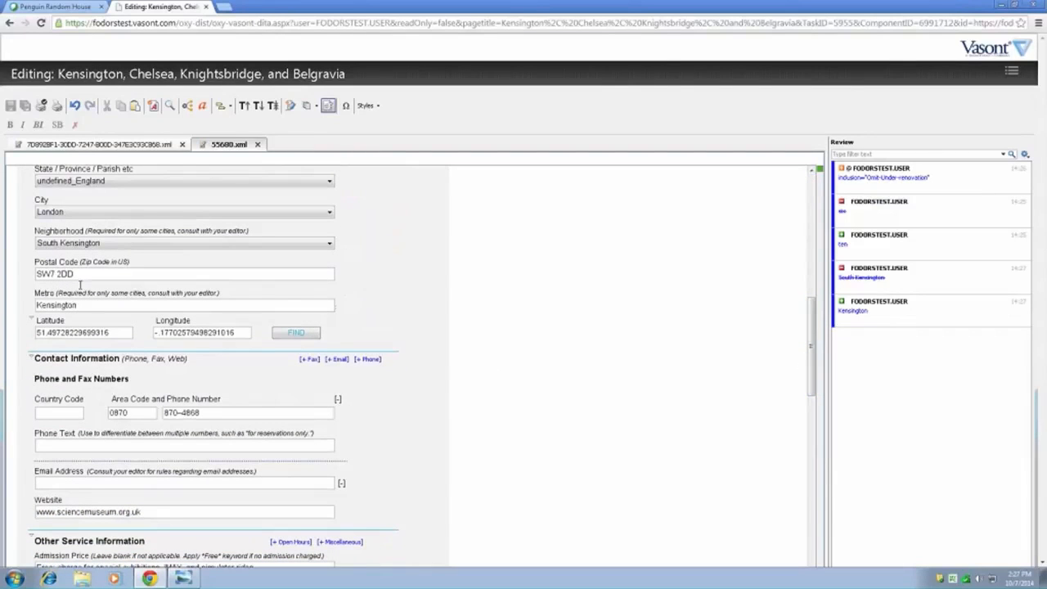
click(79, 445)
text(new ph)
text(one n)
text(ext)
click(83, 484)
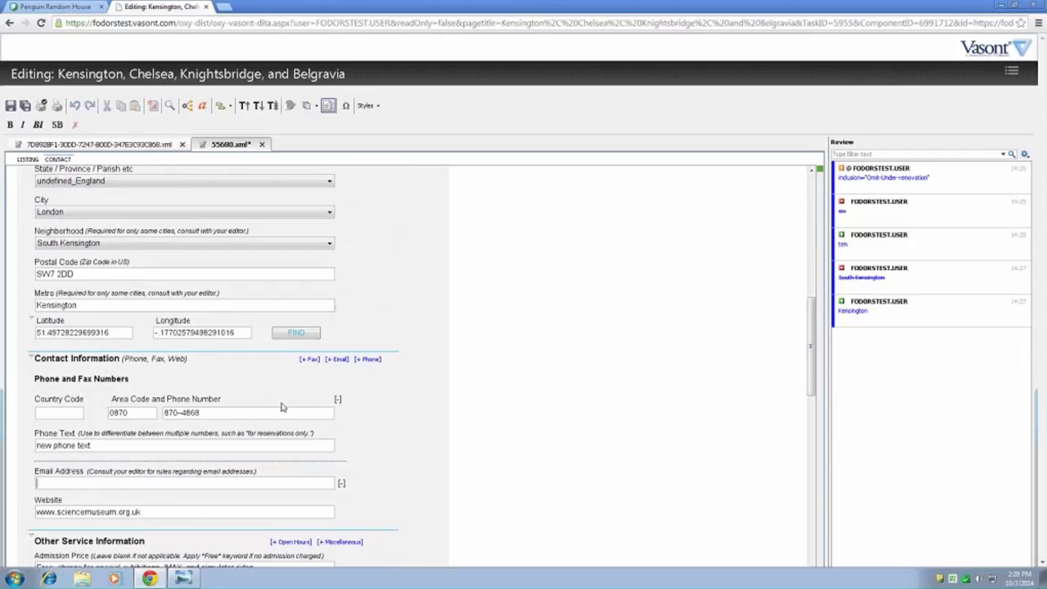
- Try clearing the Family and Fodor's Choice global keywords of the listing, and select both again
drag(810, 335, 815, 372)
drag(815, 376, 823, 450)
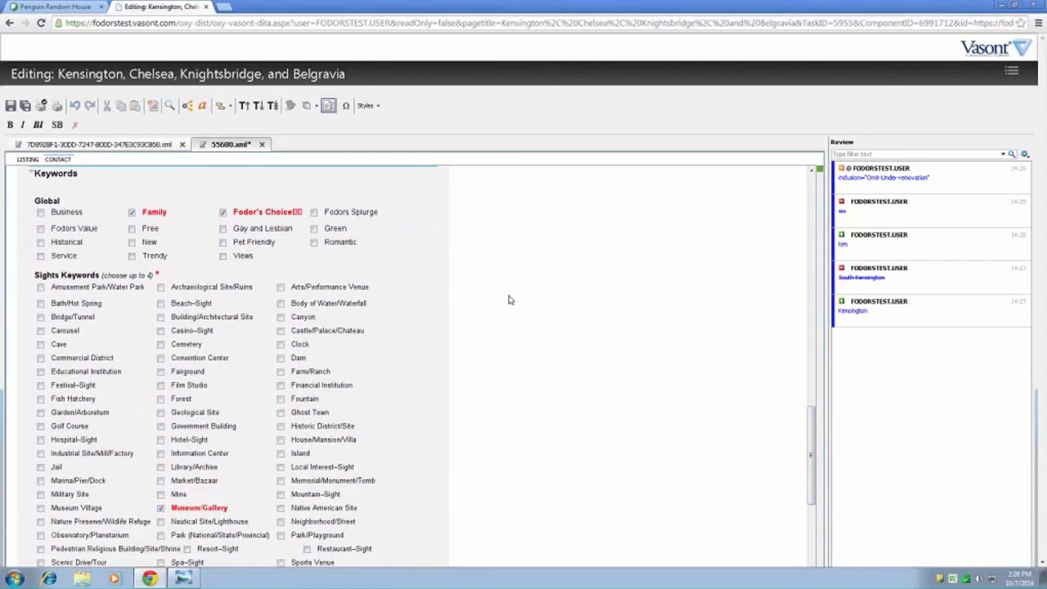
mouse_move(813, 423)
mouse_down()
mouse_move(814, 413)
mouse_move(815, 448)
mouse_move(821, 424)
mouse_up()
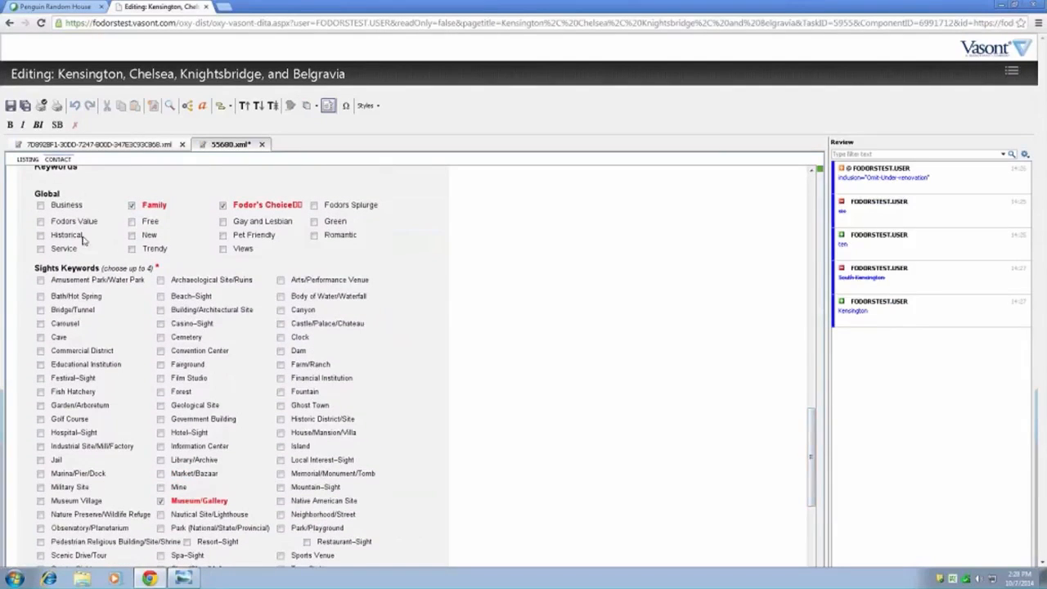
click(133, 206)
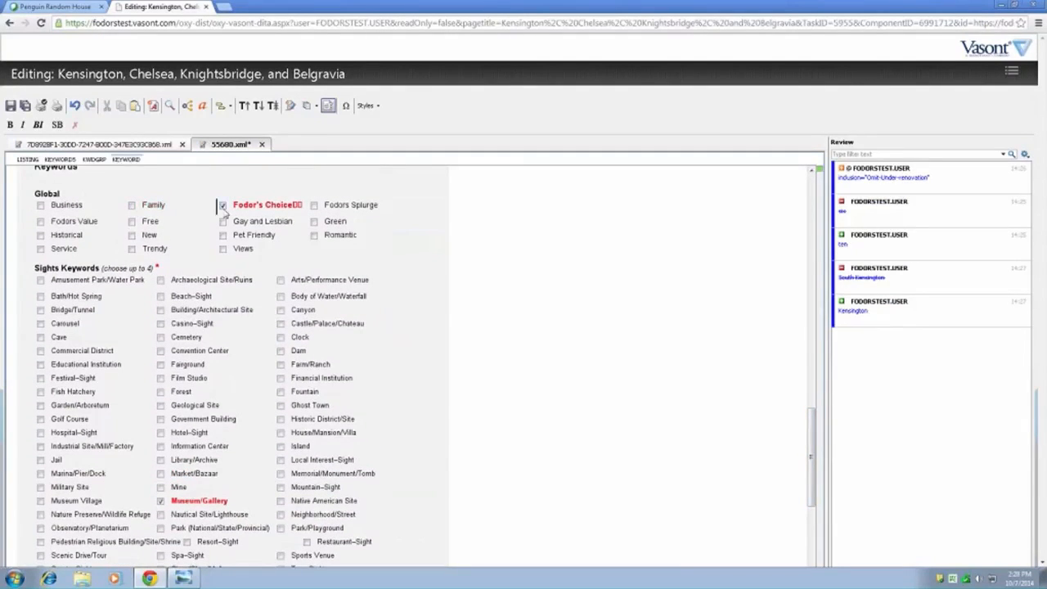
click(223, 206)
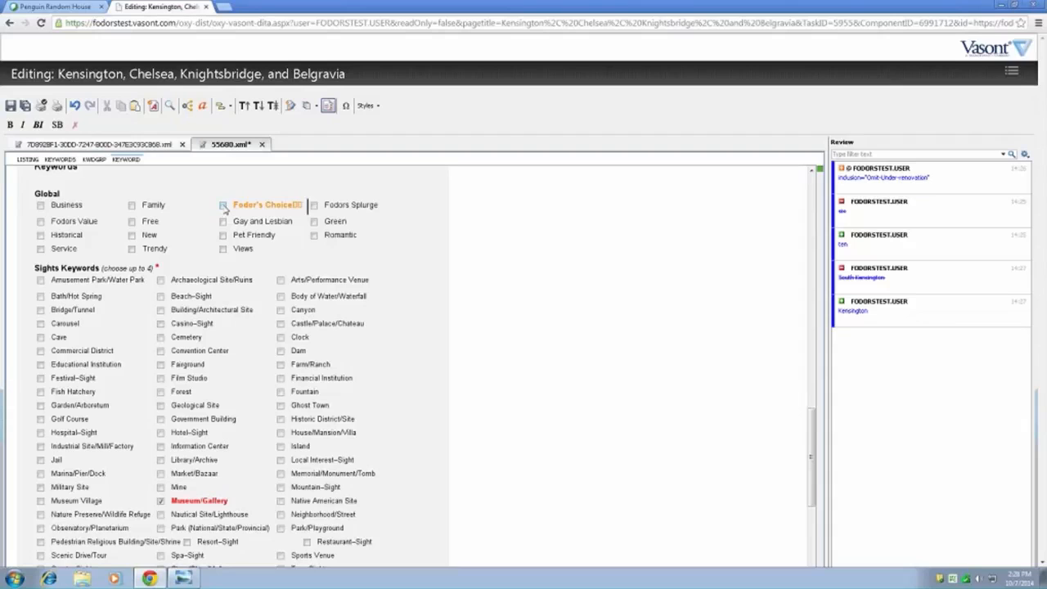
click(224, 206)
click(133, 207)
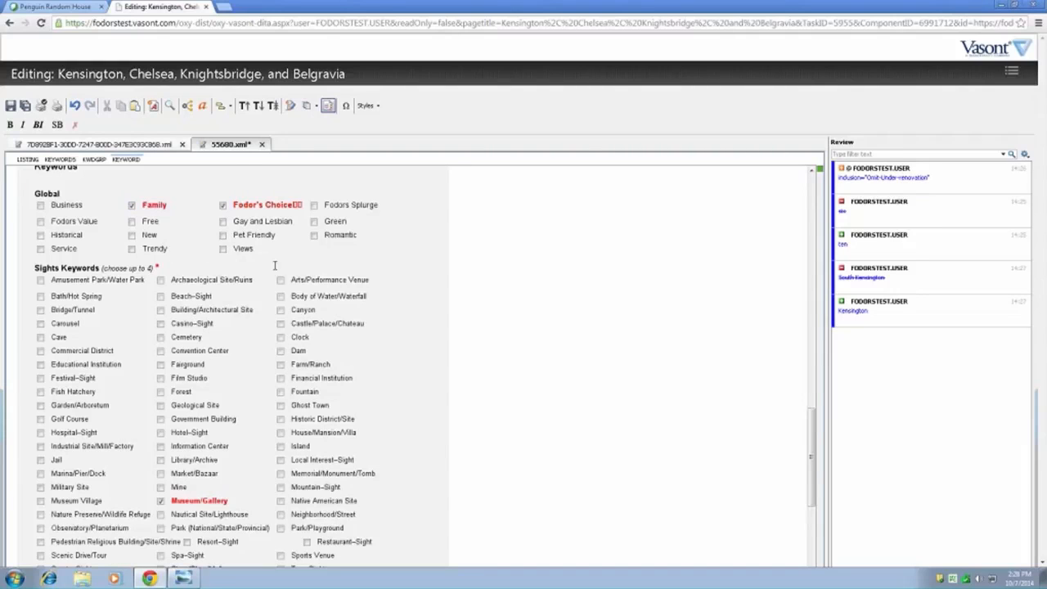
- Look through the Global and Sights keyword choices of the Science Museum listing
scroll(332, 301, down, 1)
scroll(333, 301, down, 7)
scroll(332, 301, up, 7)
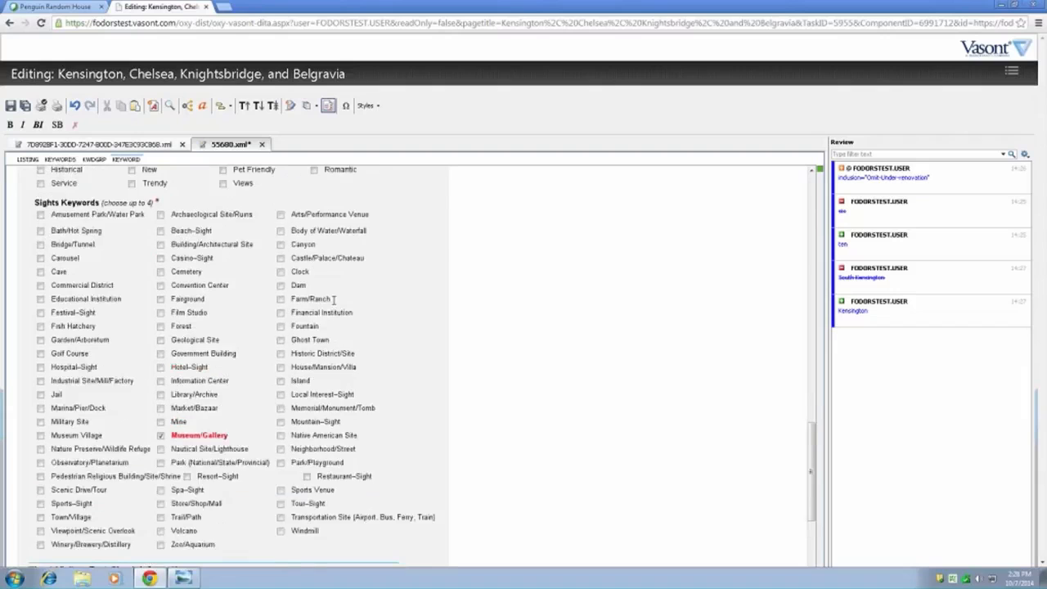
scroll(333, 301, up, 3)
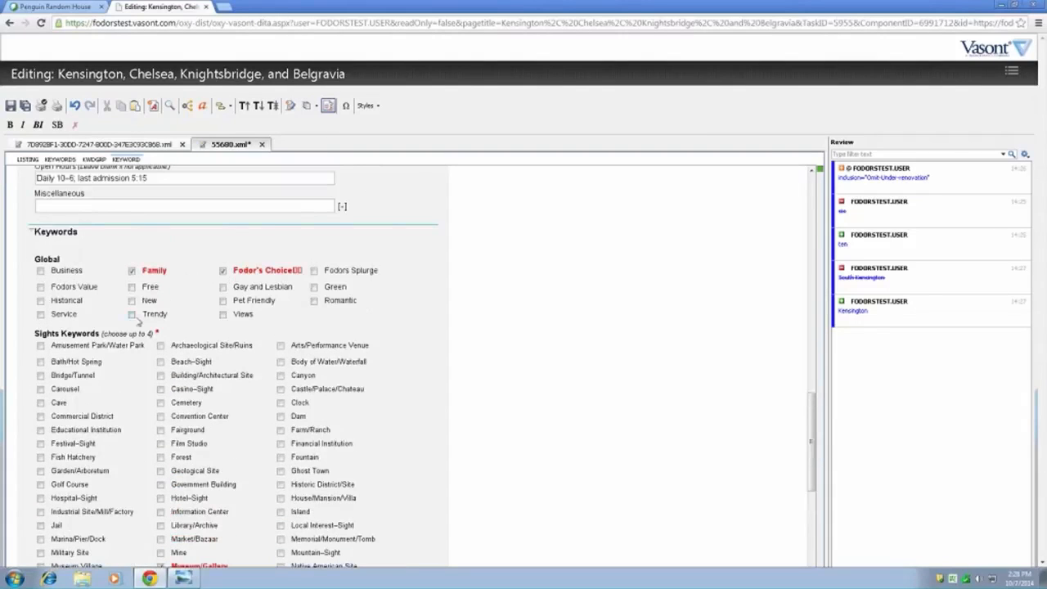
scroll(357, 369, down, 2)
scroll(357, 368, down, 3)
scroll(362, 367, up, 7)
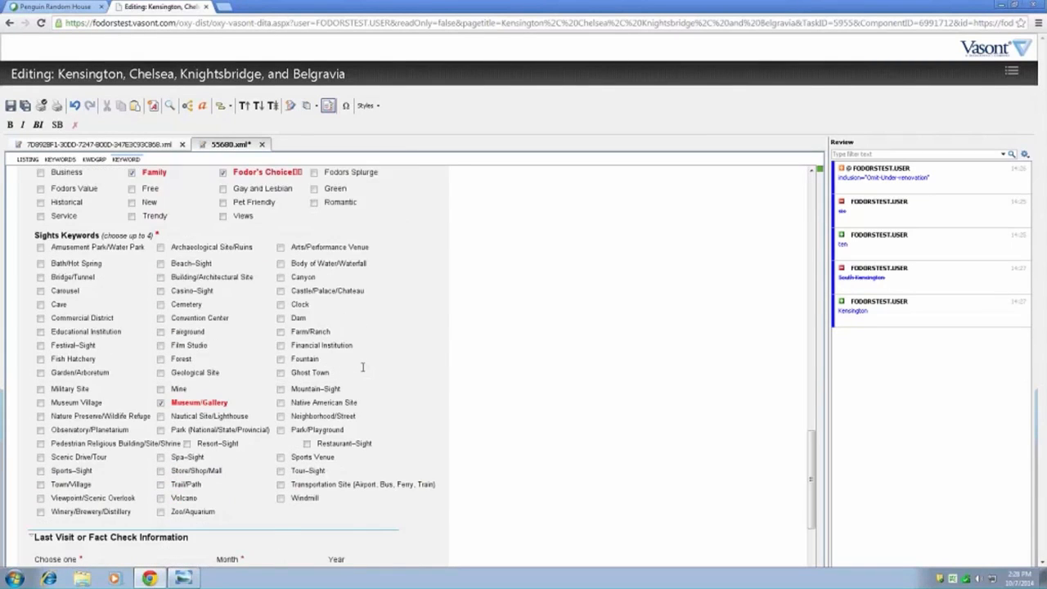
- Review the Neighborhood choices in the location information and keep South Kensington
scroll(363, 368, up, 1)
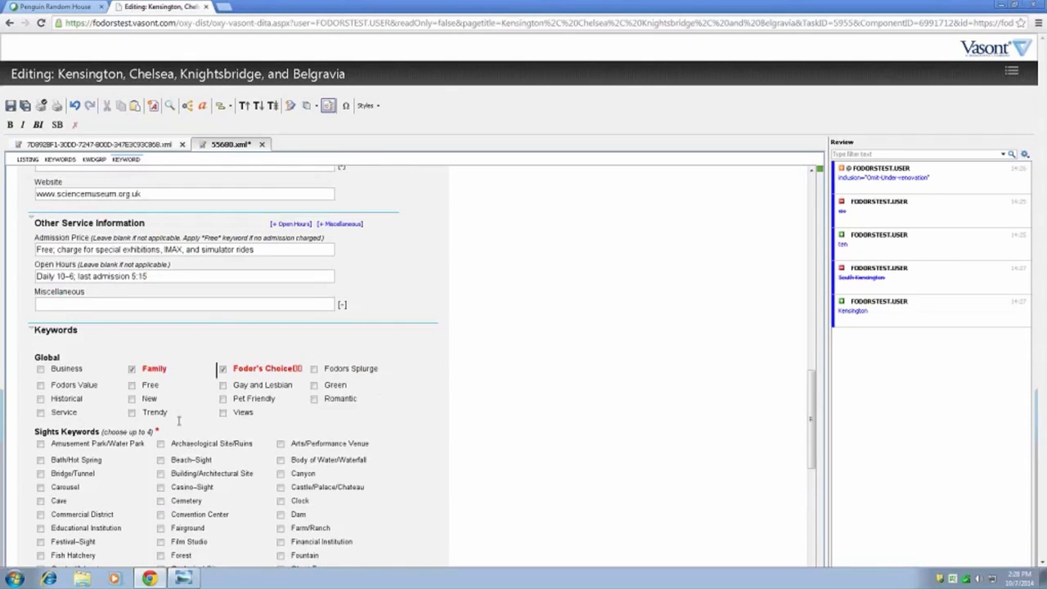
scroll(425, 394, up, 5)
scroll(402, 400, up, 5)
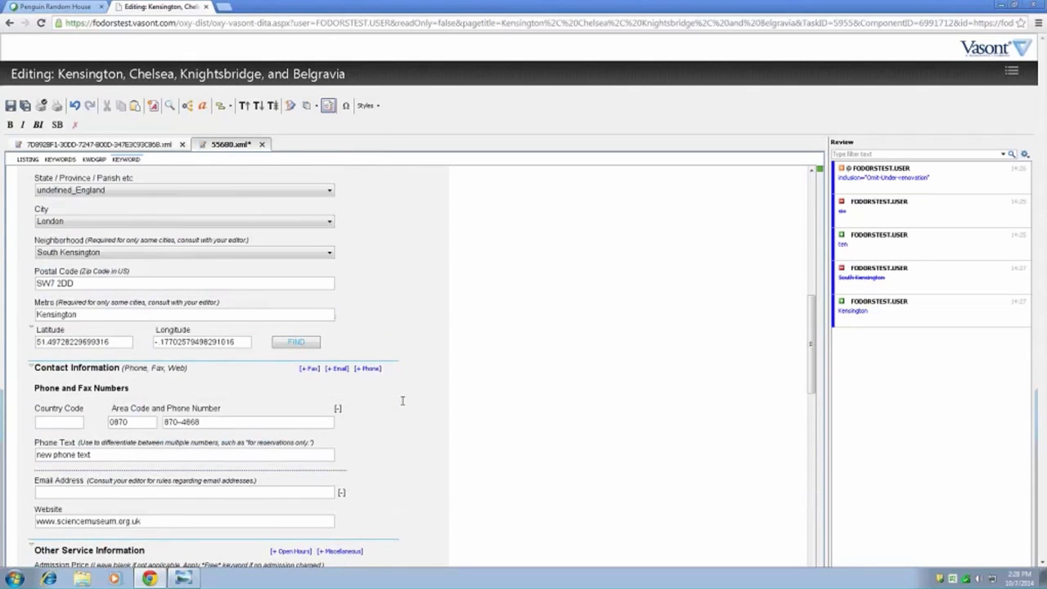
click(331, 254)
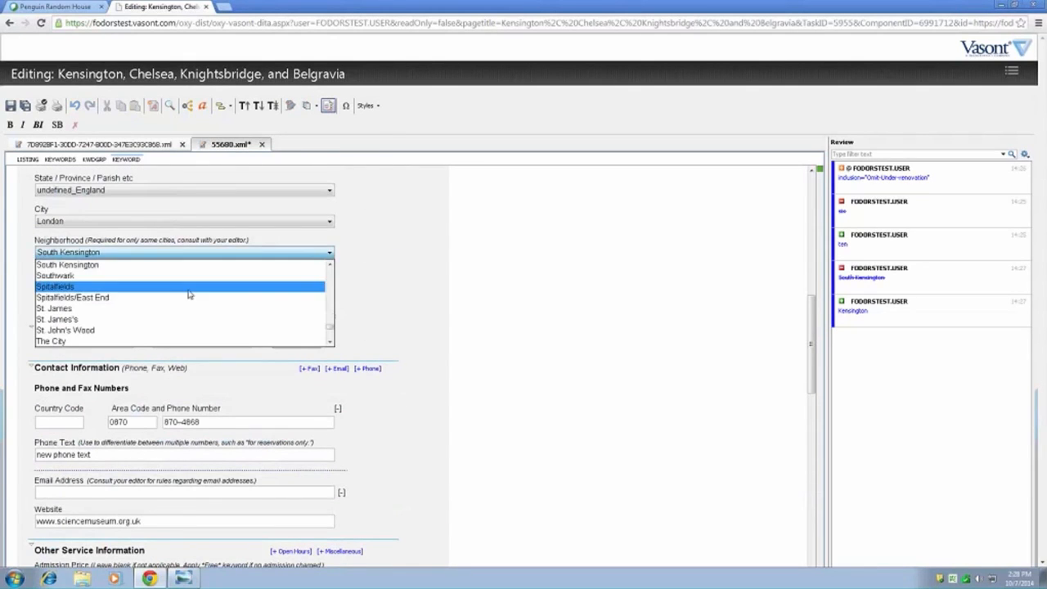
click(96, 265)
- Set the type of the Last Visit or Fact Check Information to Fact-Check
scroll(416, 420, down, 4)
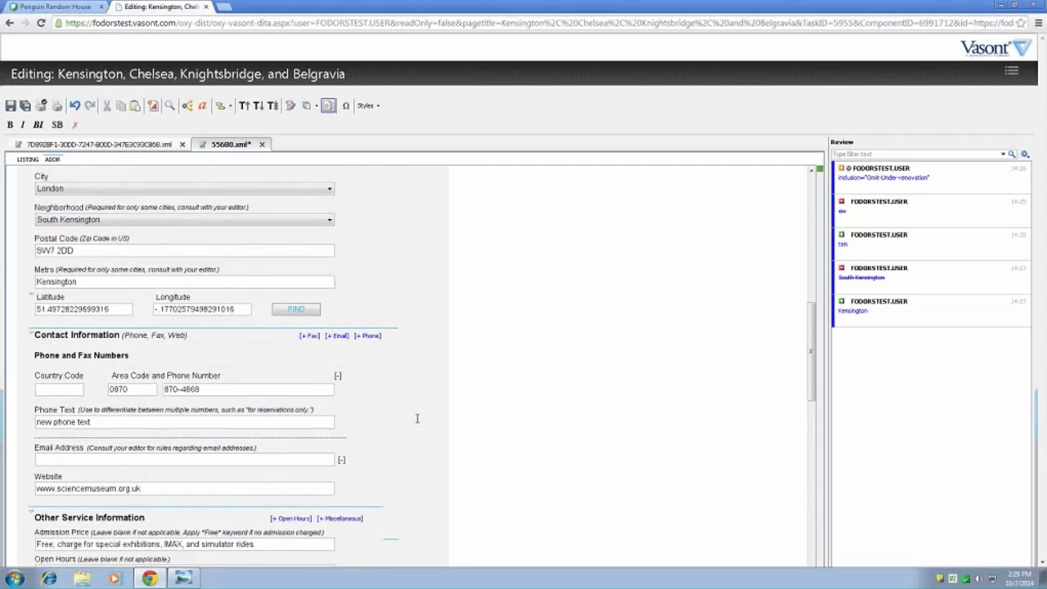
scroll(416, 419, down, 3)
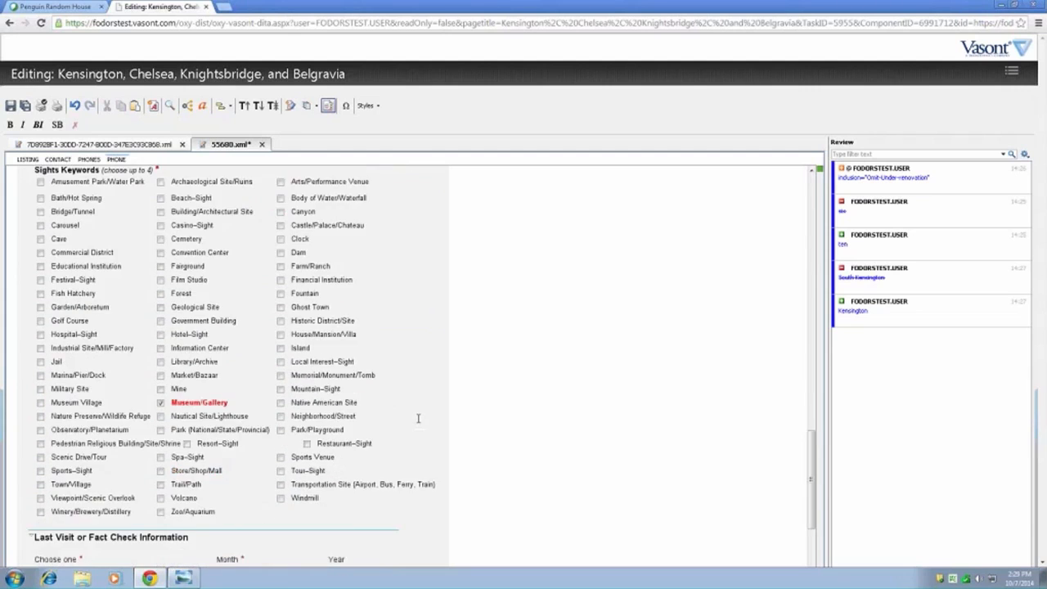
scroll(416, 419, up, 1)
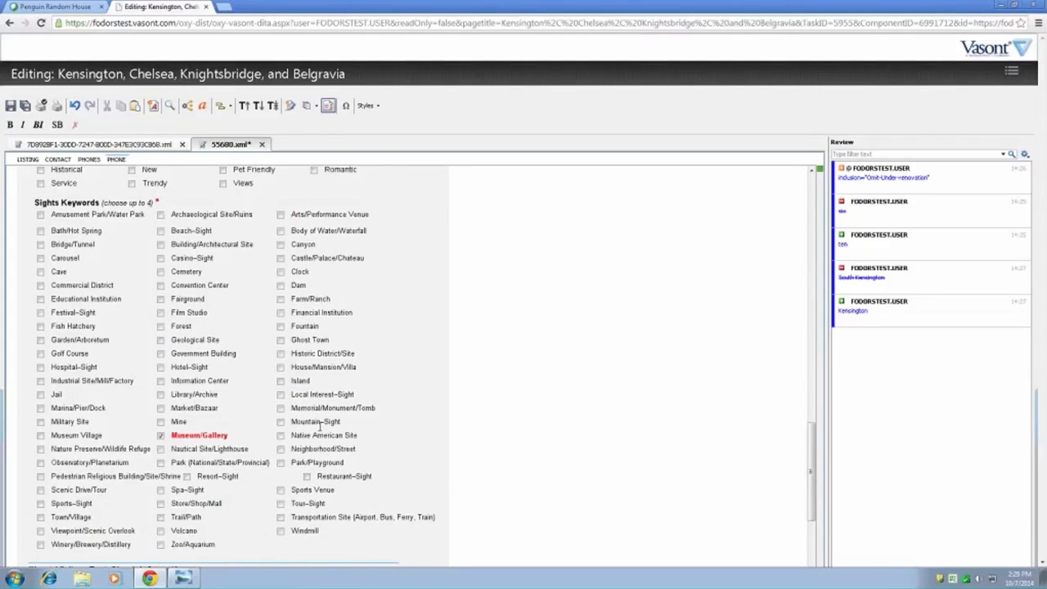
scroll(439, 418, down, 1)
scroll(439, 419, down, 2)
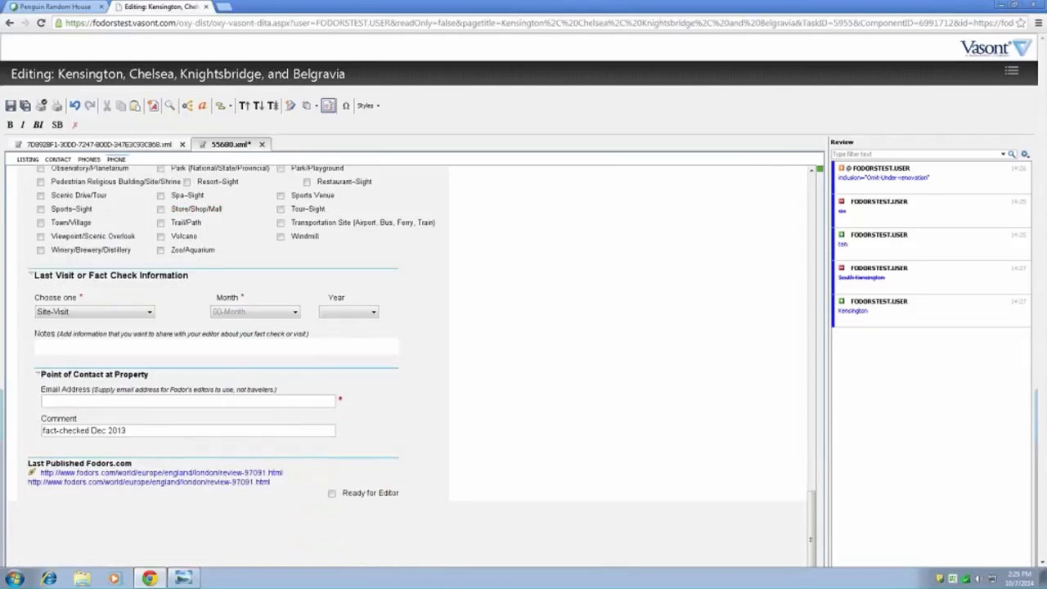
click(132, 316)
click(132, 315)
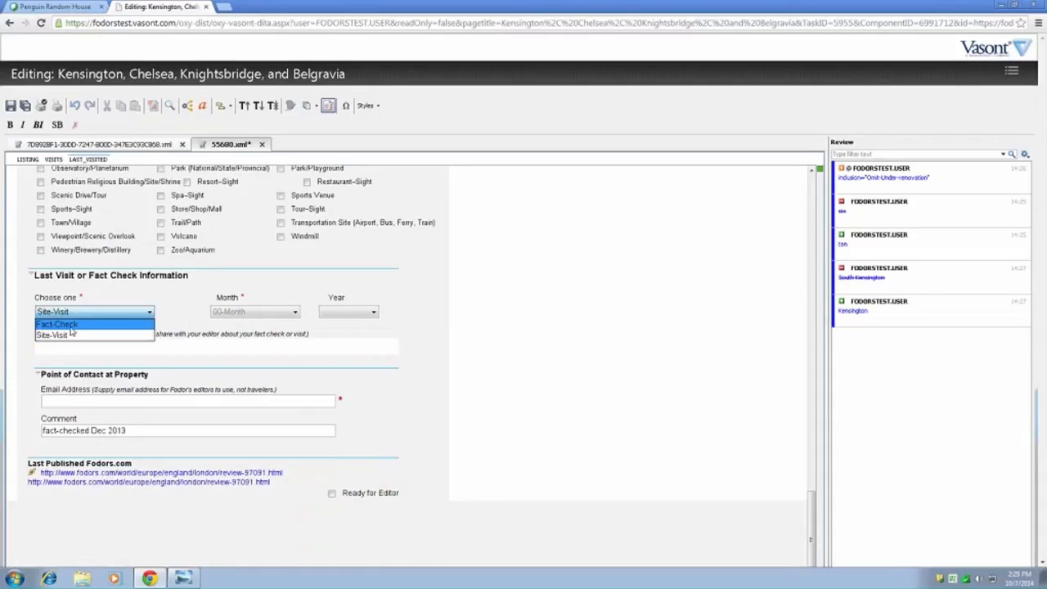
click(71, 326)
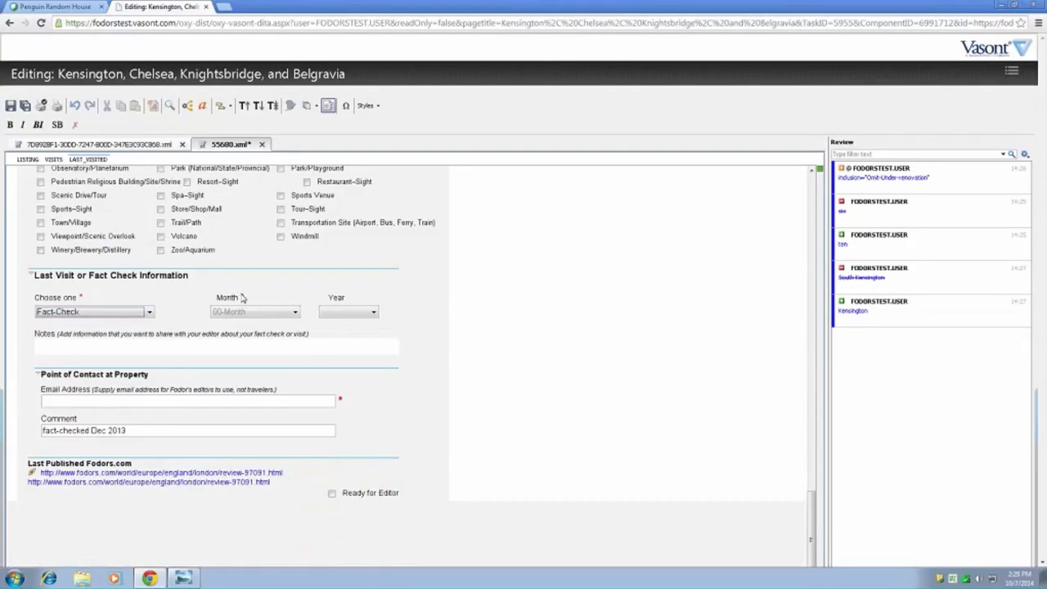
- Set the fact check's month to 10 - Oct and its year to 2014
click(273, 313)
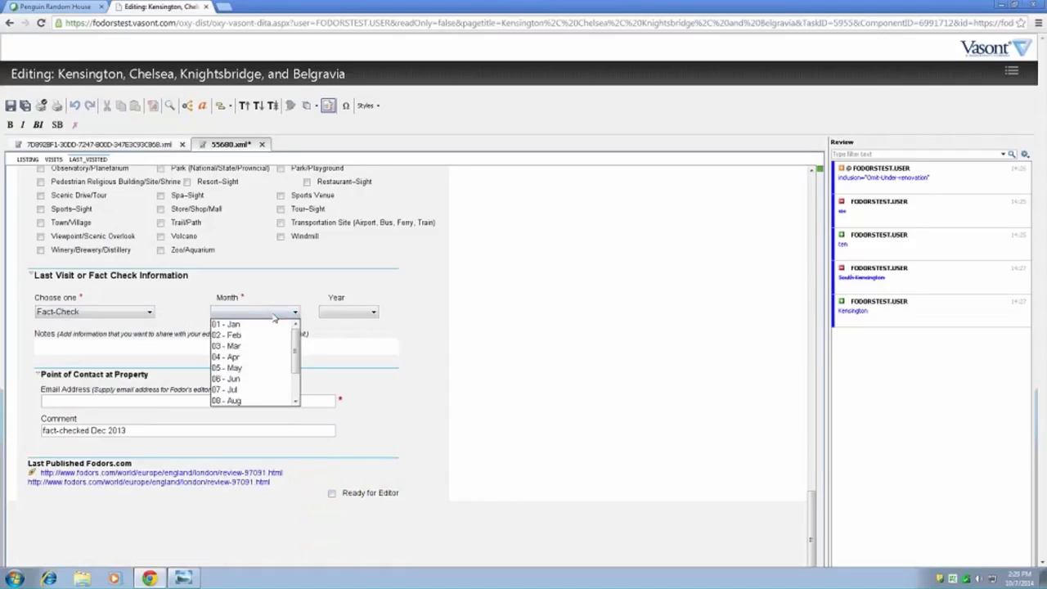
scroll(236, 396, down, 1)
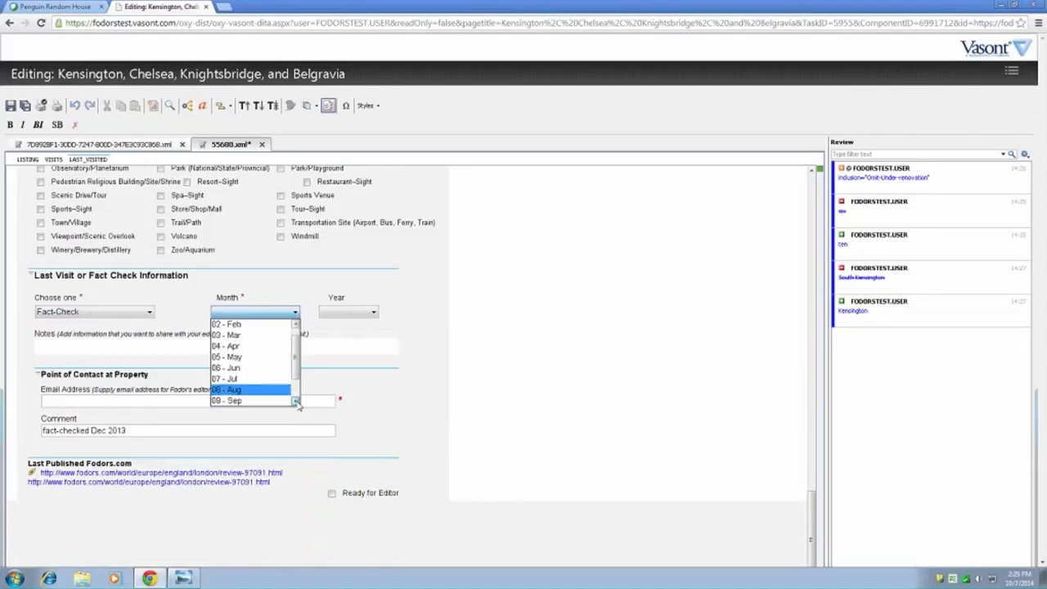
click(236, 392)
click(367, 311)
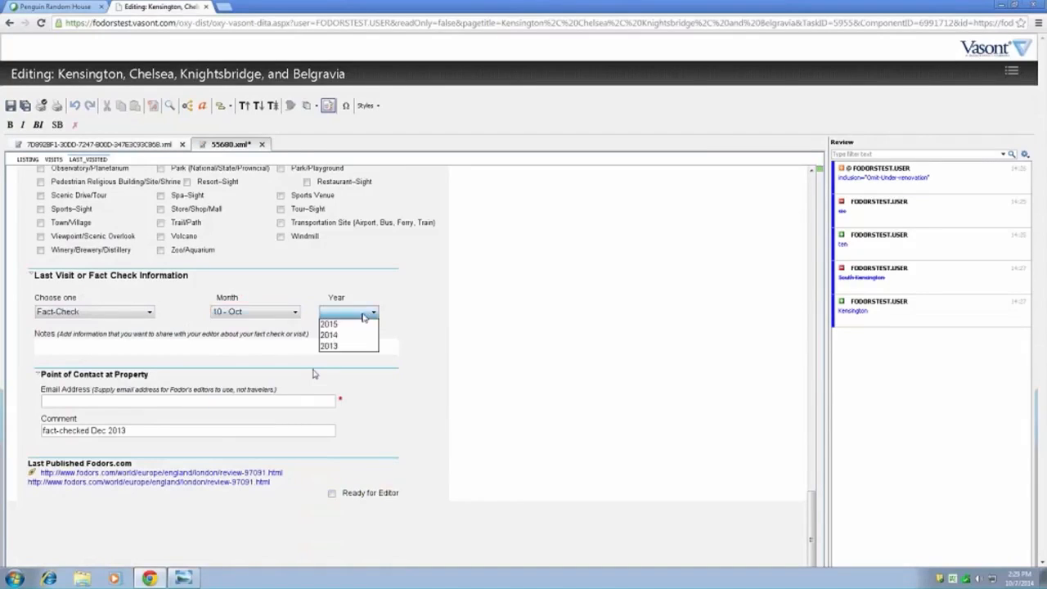
click(349, 336)
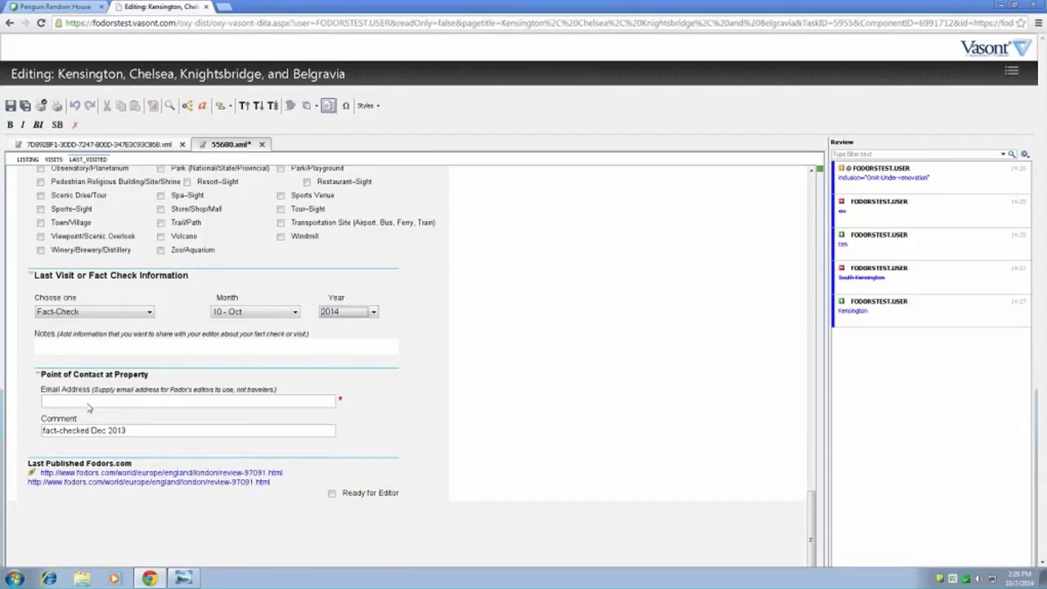
- Review the Point of Contact at Property section and save the Science Museum listing
click(184, 396)
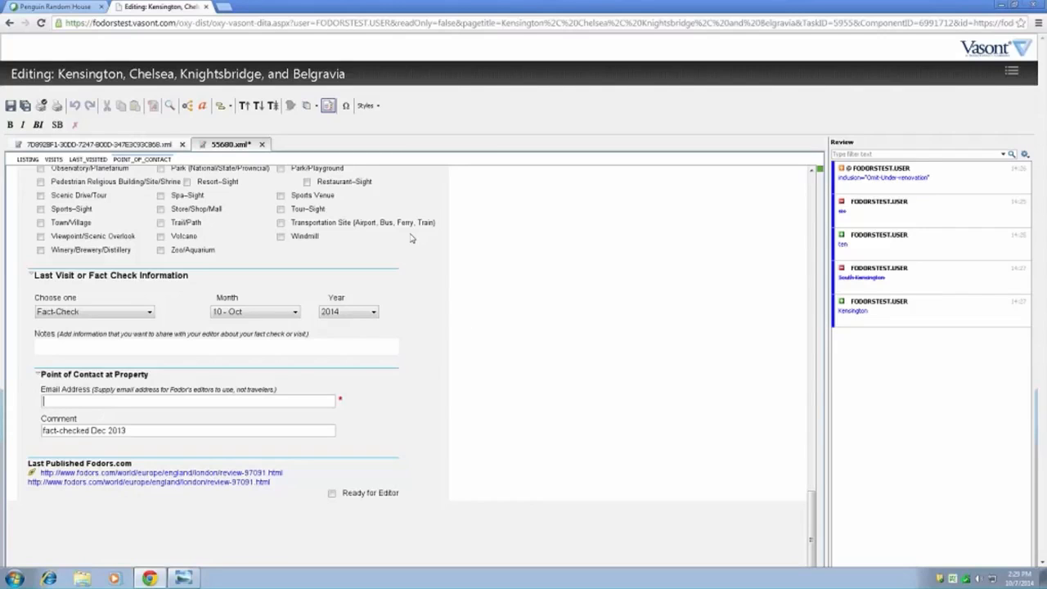
scroll(418, 382, down, 1)
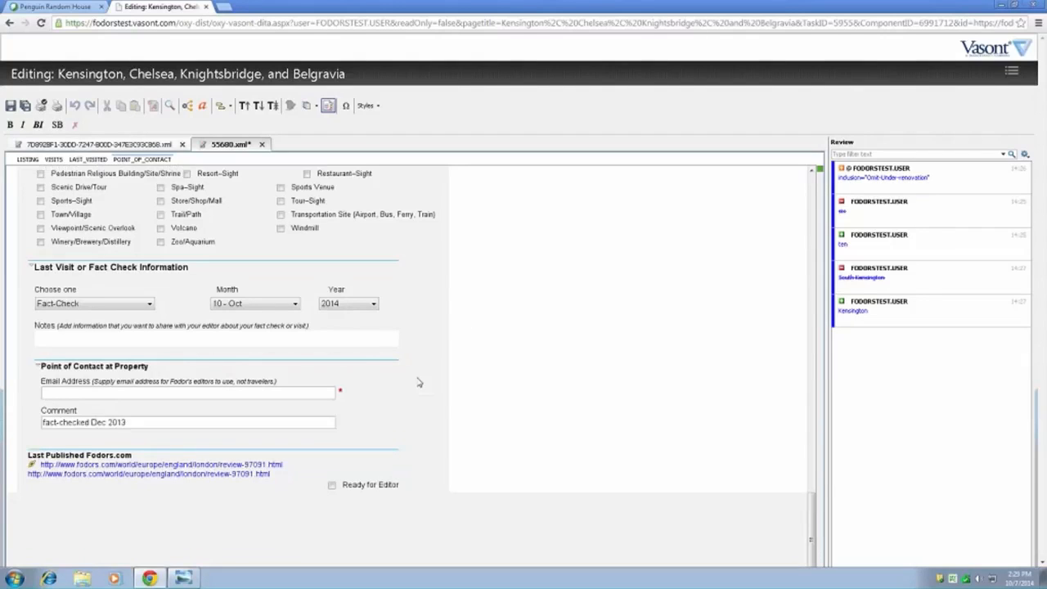
scroll(418, 382, up, 3)
scroll(418, 382, down, 3)
click(11, 106)
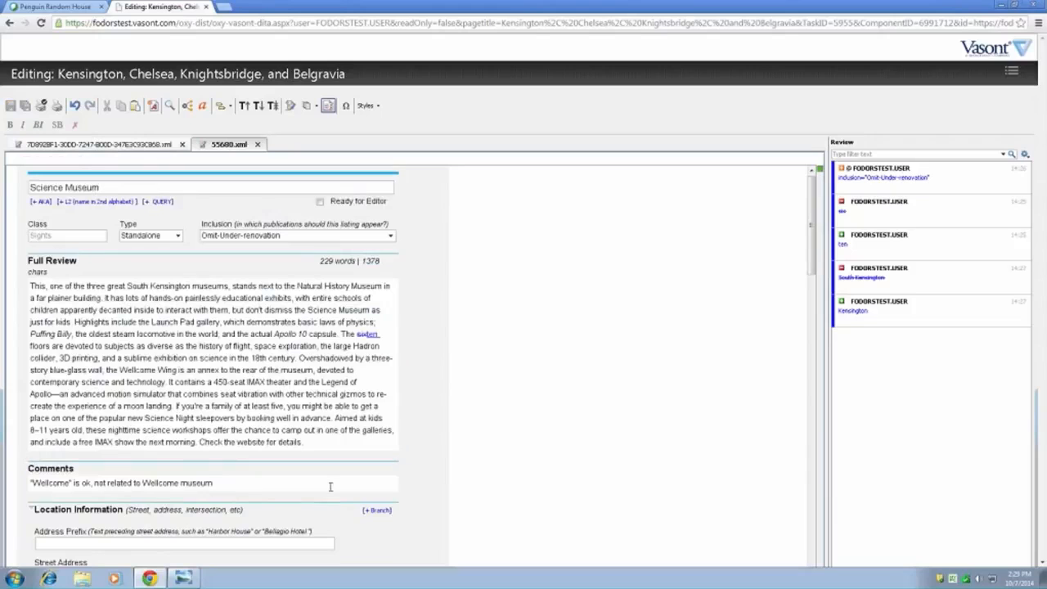
- Try to mark the Science Museum listing as Ready for Editor
drag(812, 248, 813, 179)
click(320, 204)
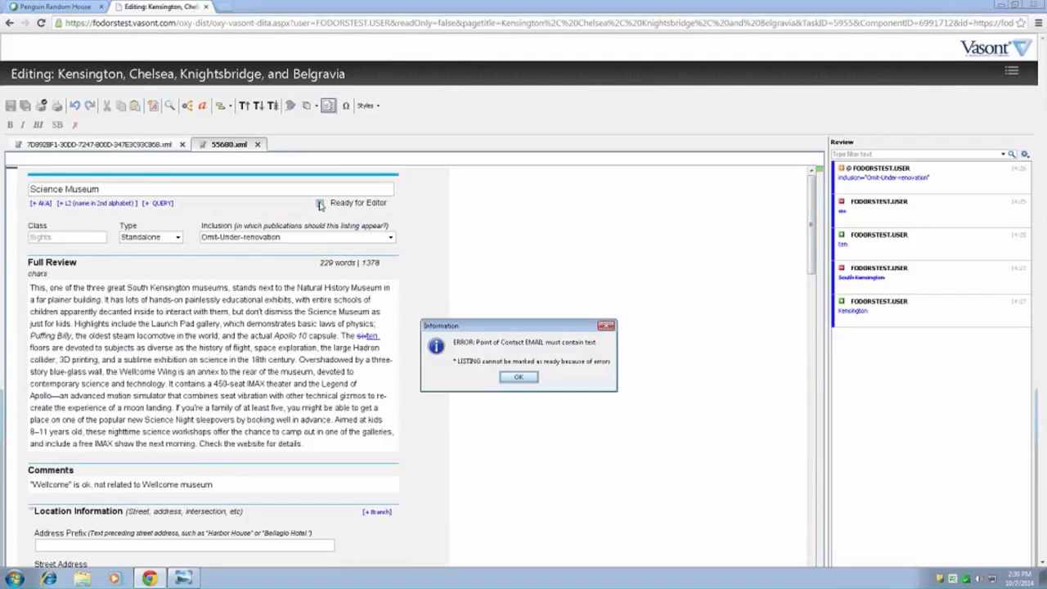
click(520, 380)
click(519, 378)
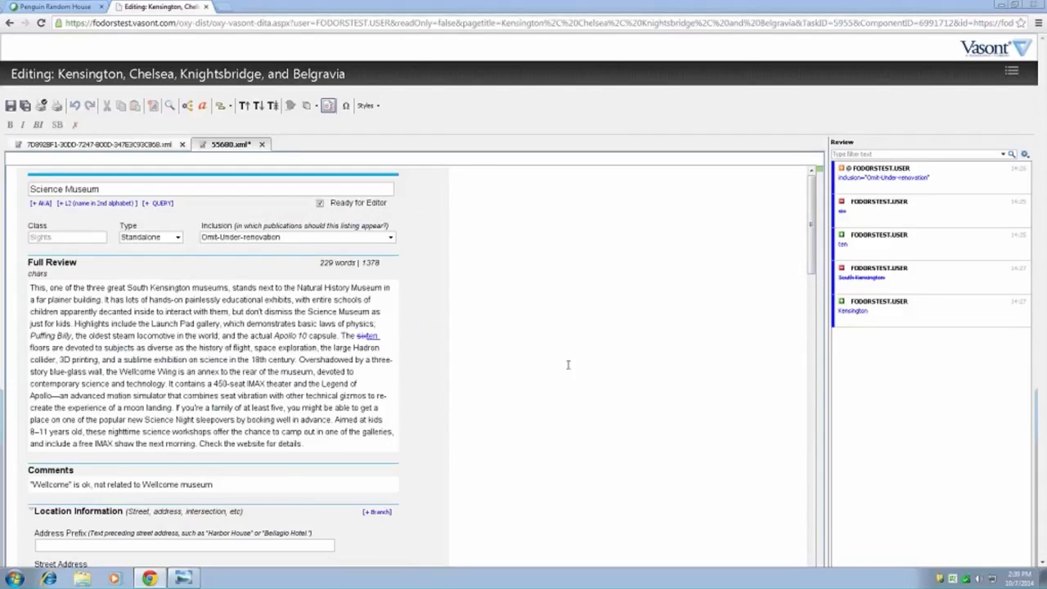
- Fill in the contact's email address under Point of Contact at Property in the Science Museum listing
drag(811, 255, 802, 583)
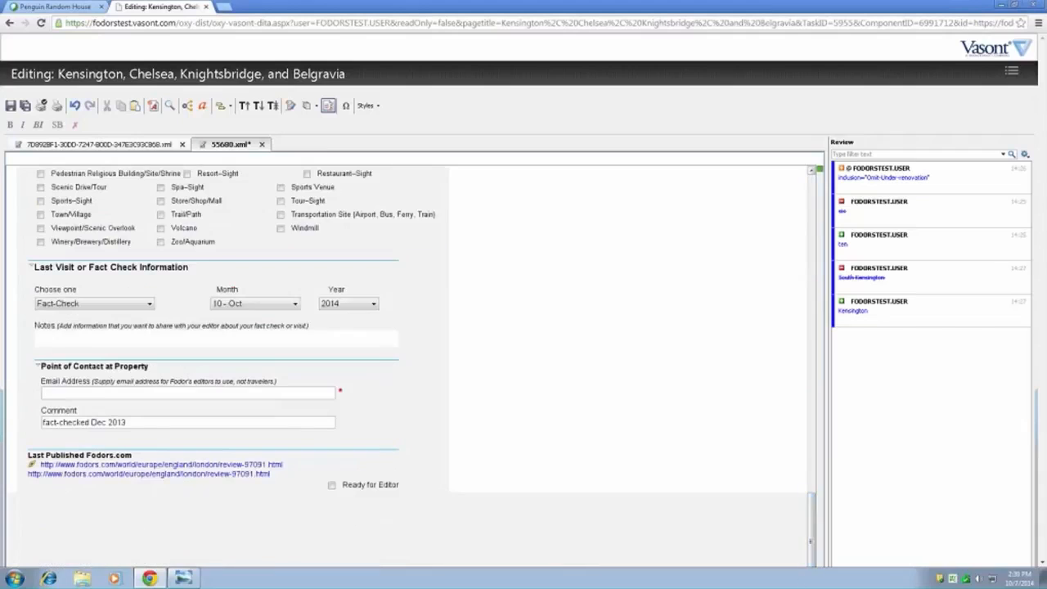
click(191, 391)
text(email@something.com)
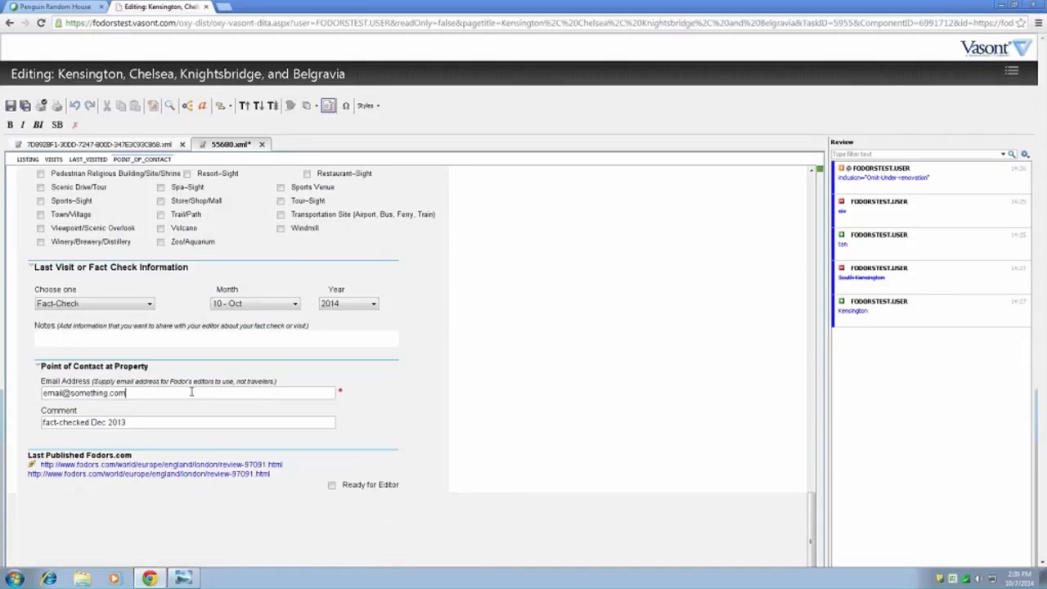
- Mark the Science Museum listing as Ready for Editor and close it with its changes saved
click(810, 183)
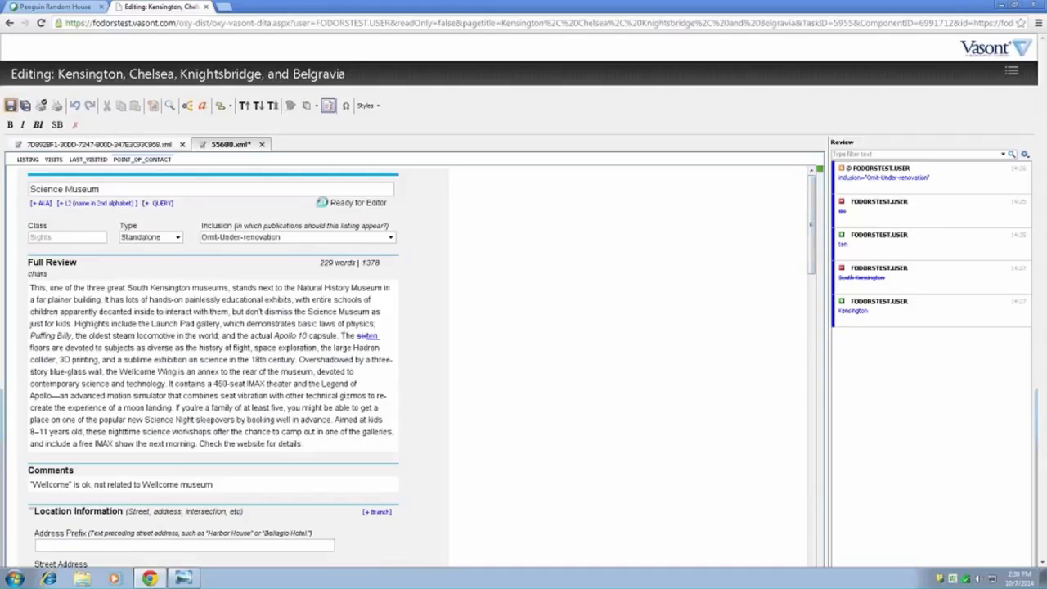
click(320, 203)
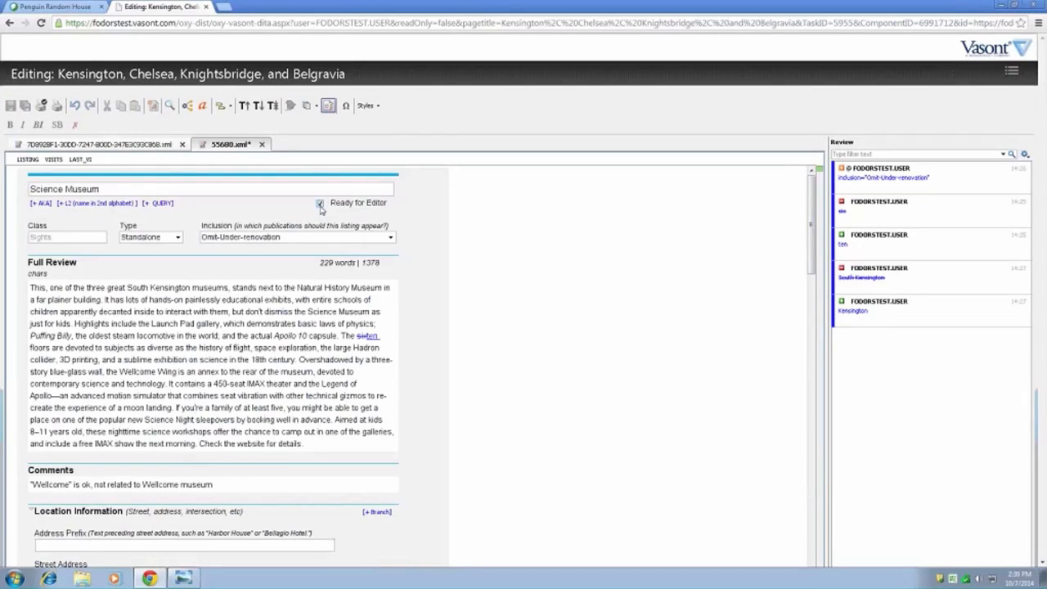
click(262, 144)
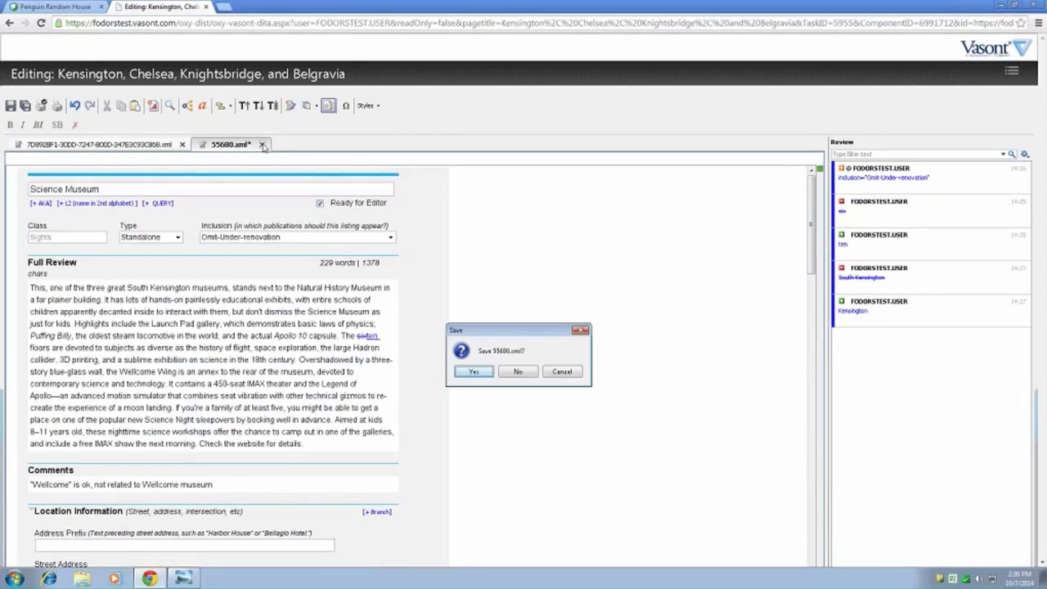
click(473, 372)
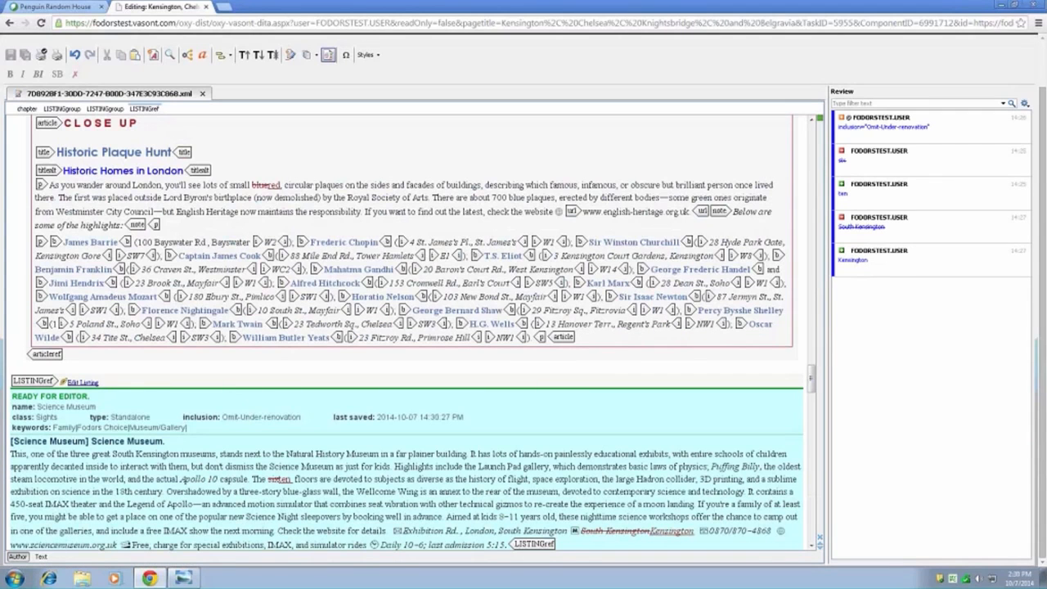
- Examine the Science Museum listing's status, inclusion and tracked changes in the chapter, and compare them with the neighboring Serpentine Gallery listing
drag(812, 390, 812, 396)
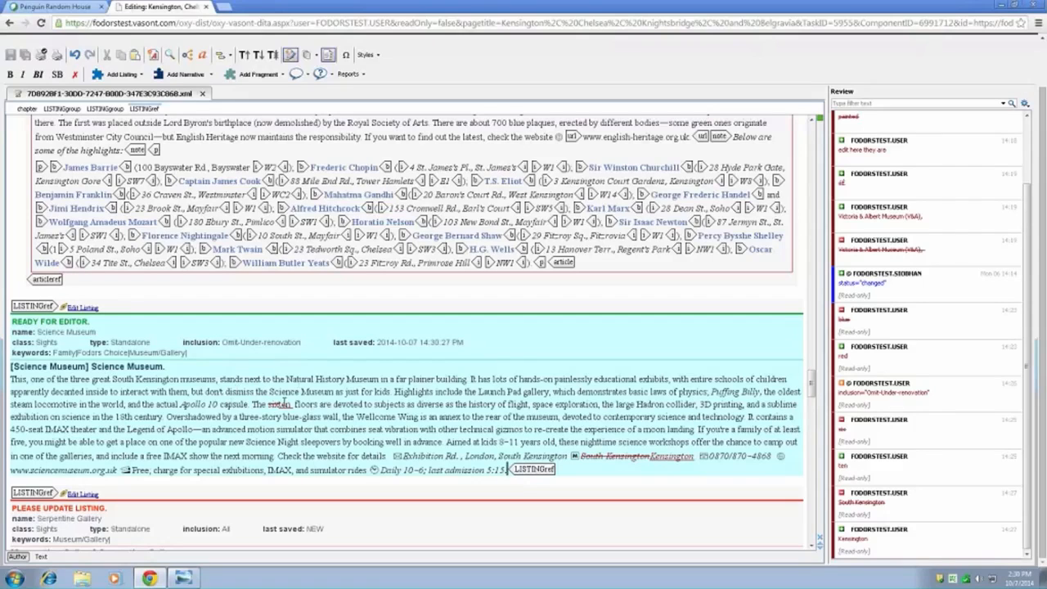
click(356, 417)
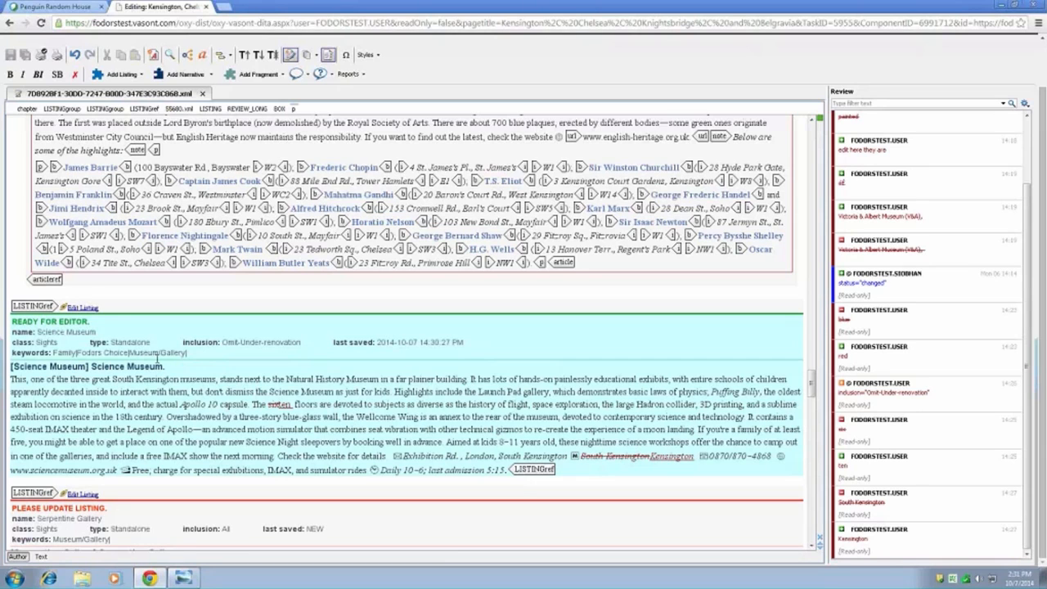
scroll(141, 388, down, 2)
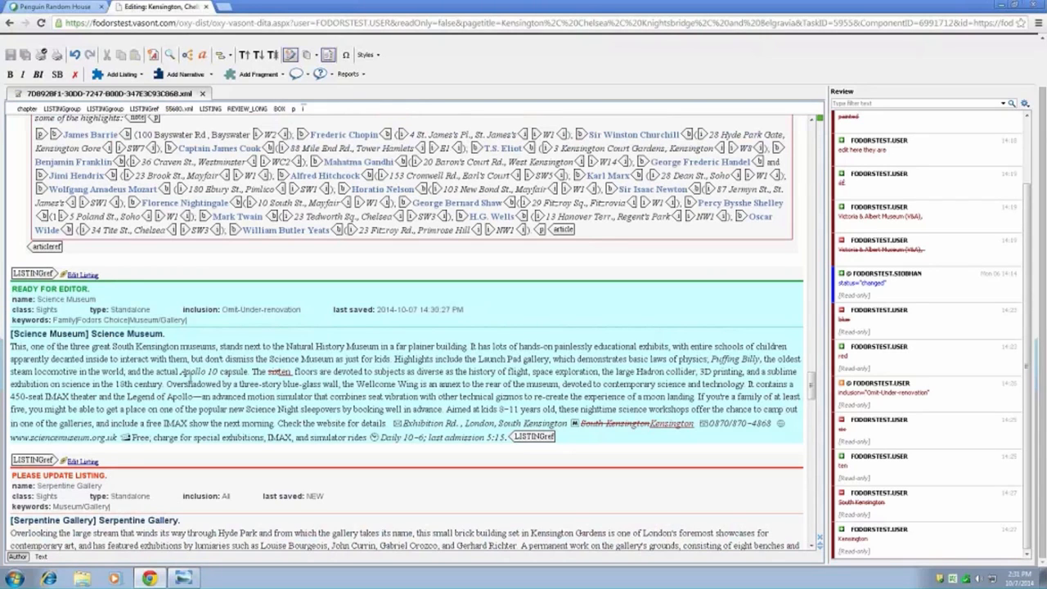
scroll(194, 374, down, 2)
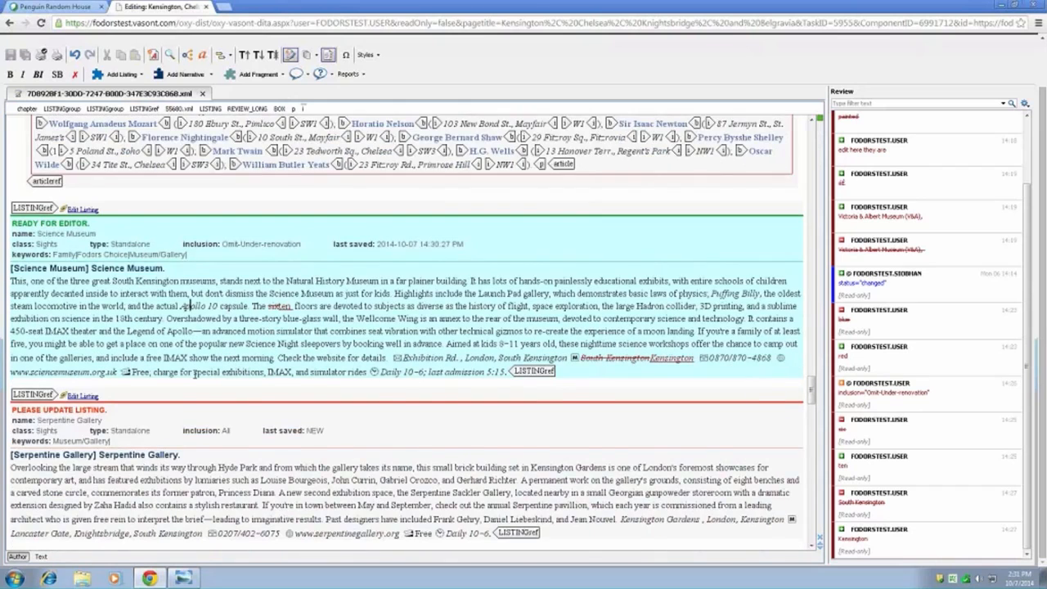
scroll(194, 373, down, 2)
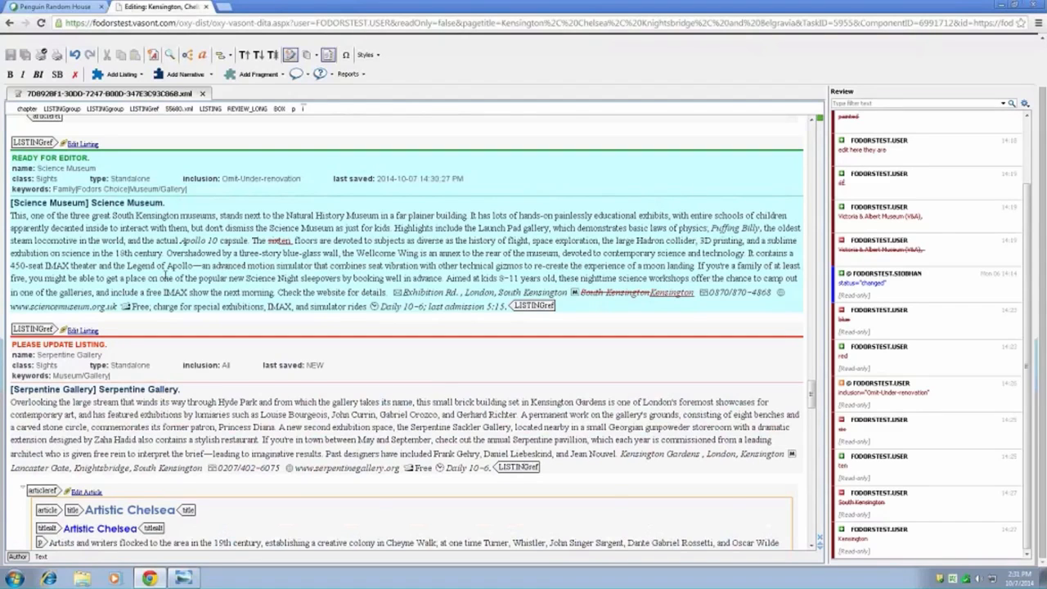
scroll(163, 278, up, 1)
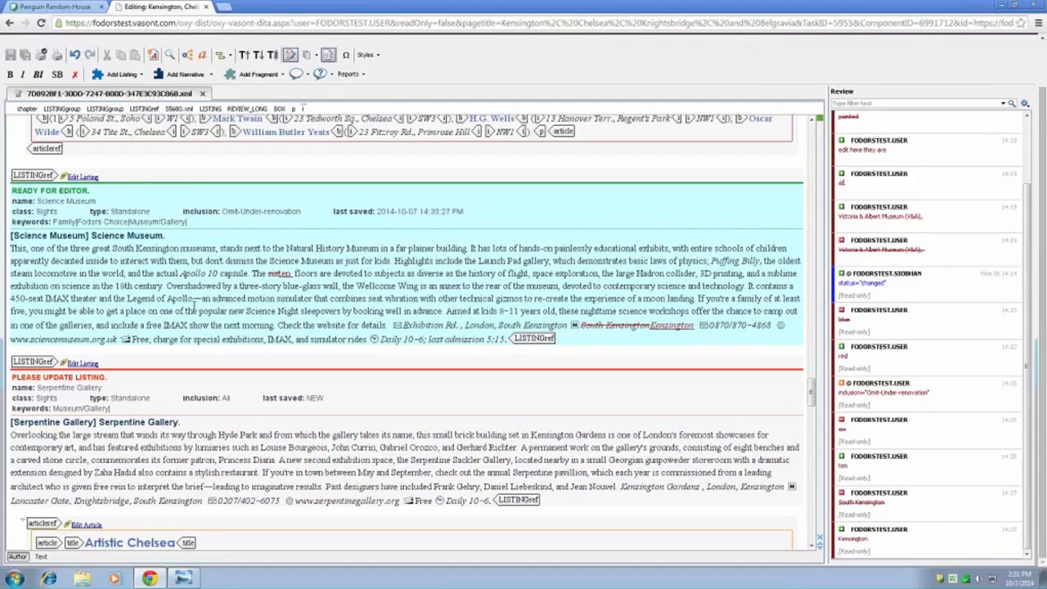
scroll(194, 302, down, 1)
scroll(199, 301, down, 2)
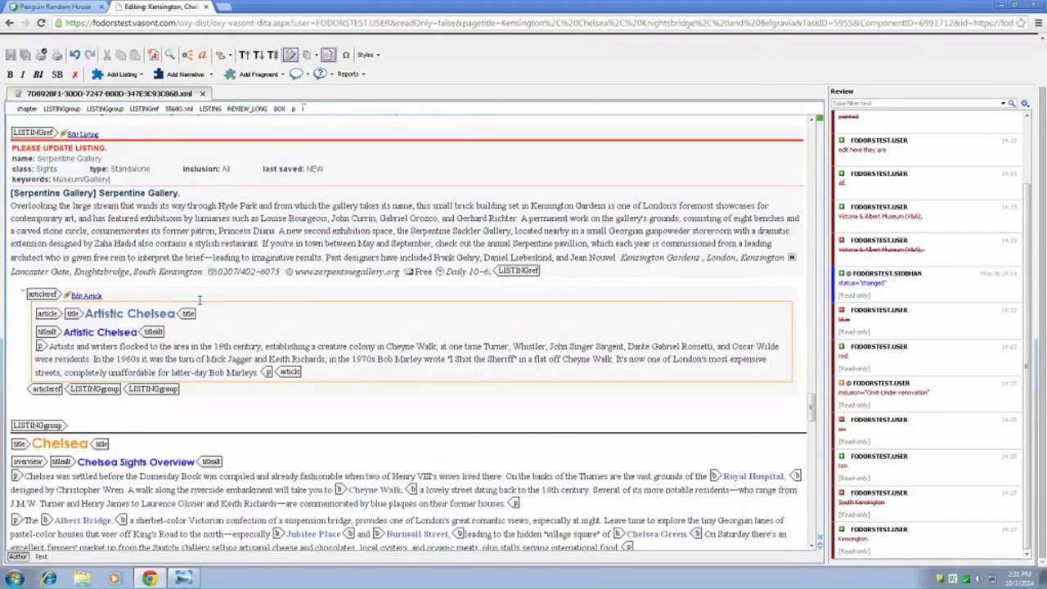
scroll(199, 301, down, 2)
- Open the Holland Park listing under Worth Noting and unlock it for editing
scroll(199, 300, up, 8)
scroll(199, 300, up, 7)
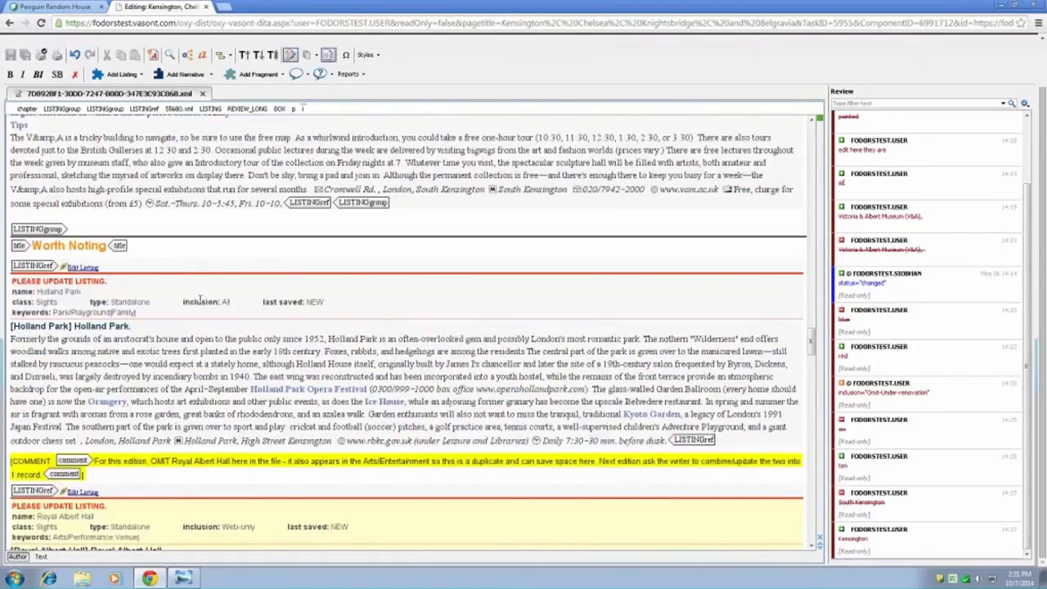
scroll(199, 300, down, 1)
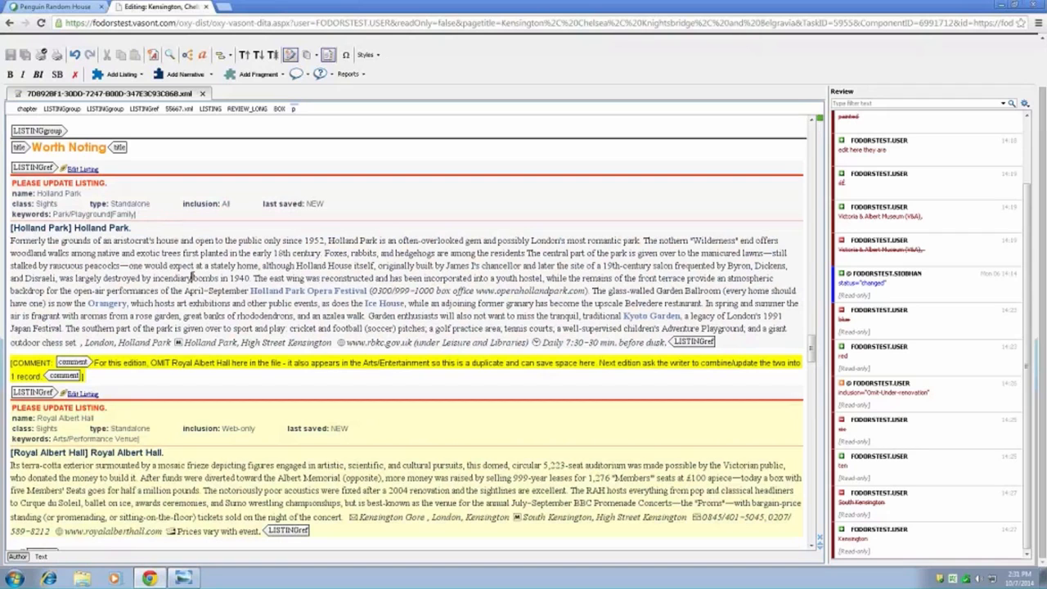
click(86, 171)
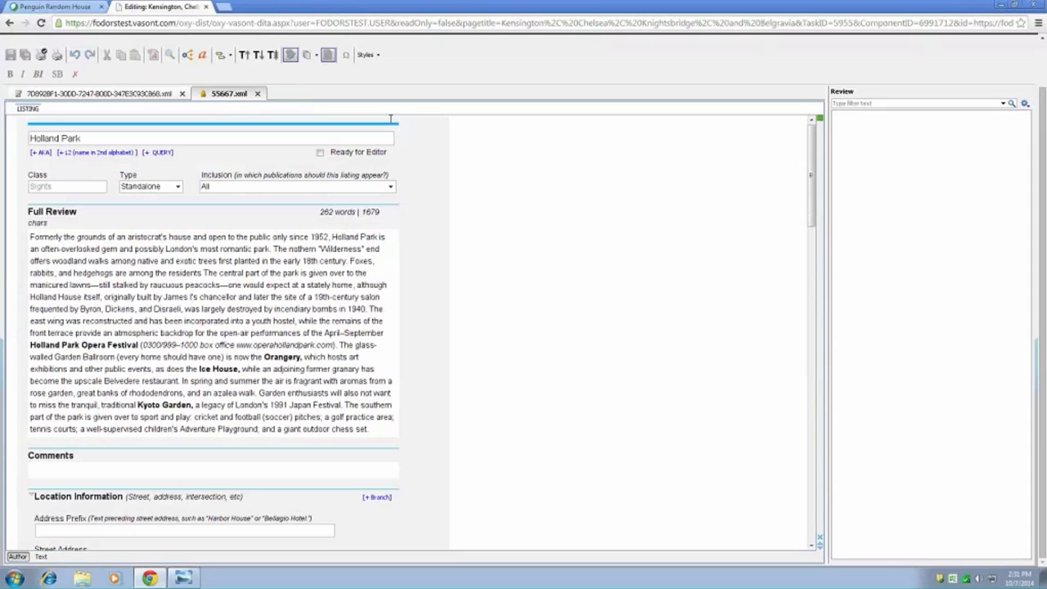
right_click(421, 148)
click(444, 160)
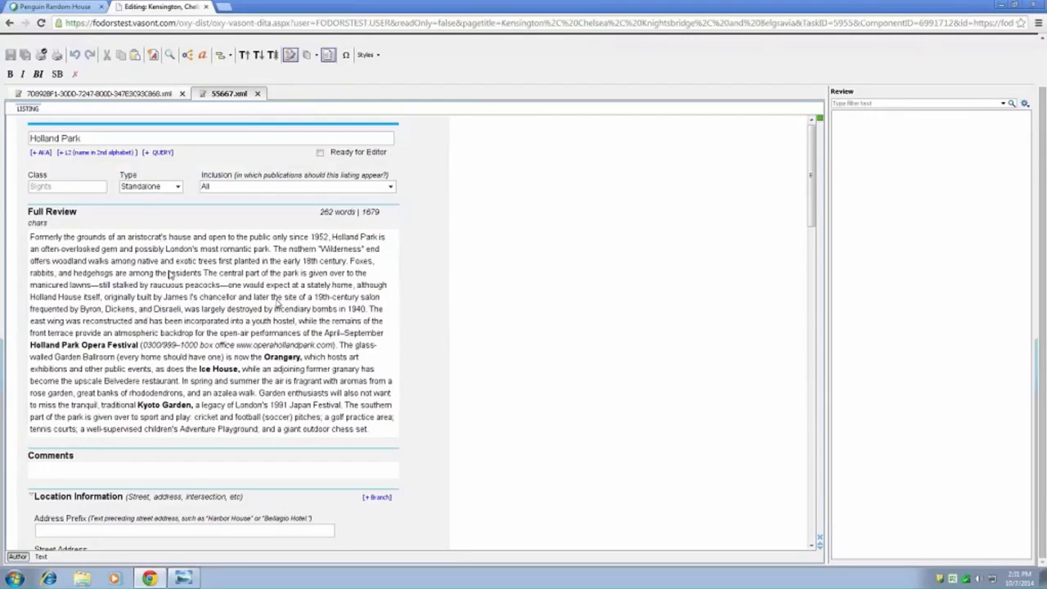
- Replace "possibly" with "definitely" in Holland Park's full review, and close the listing with the edit saved but not marked ready
click(264, 254)
double_click(160, 250)
text(definitely)
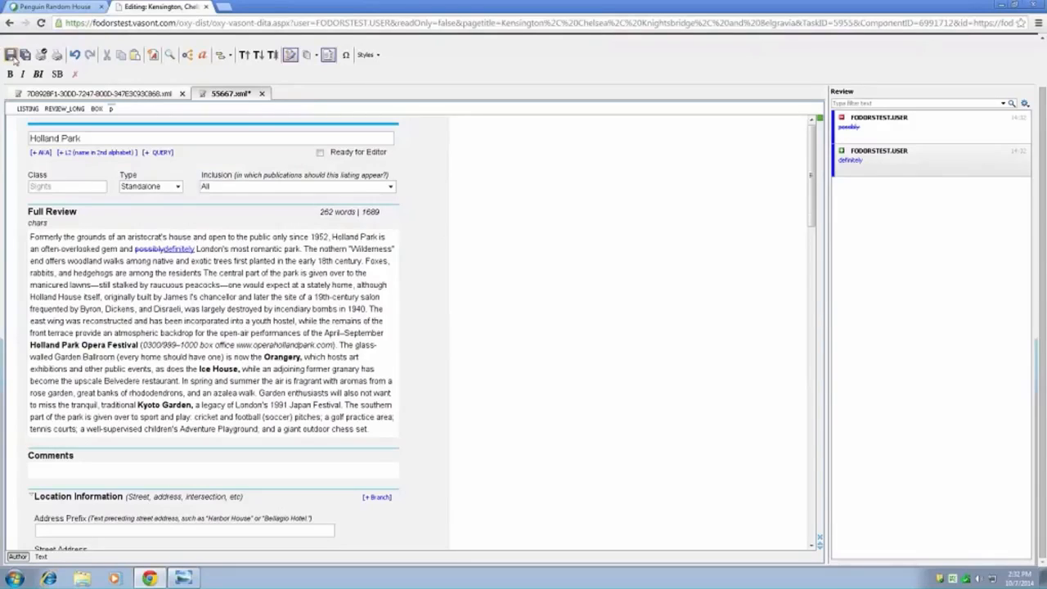
click(324, 155)
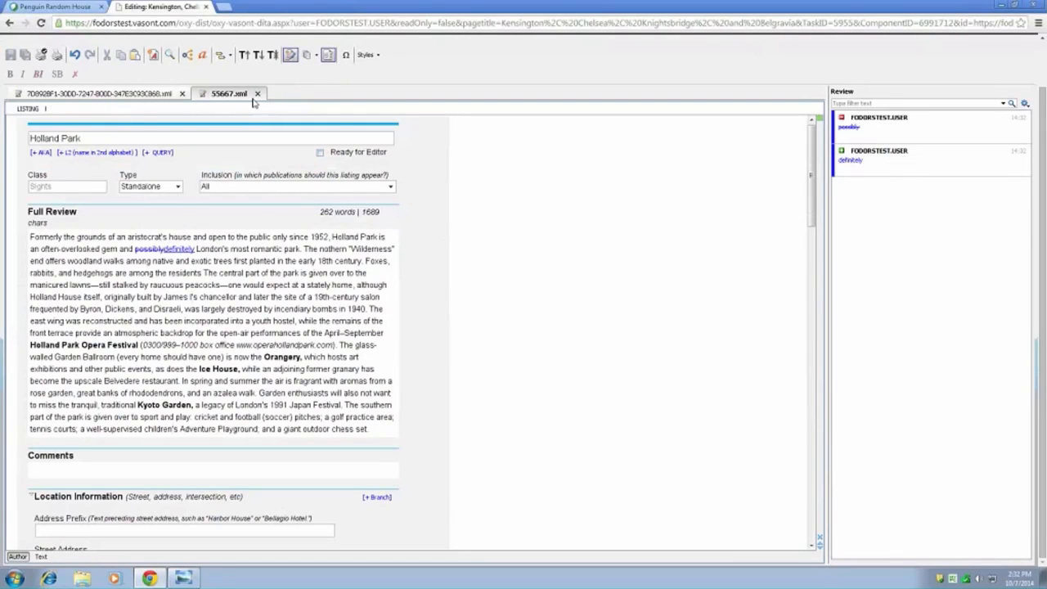
click(259, 94)
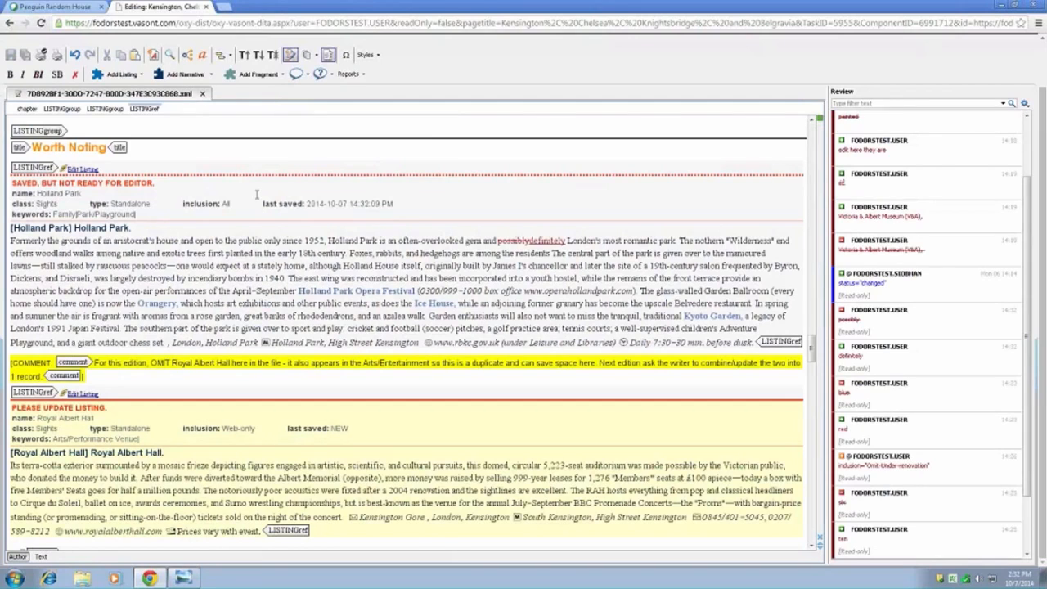
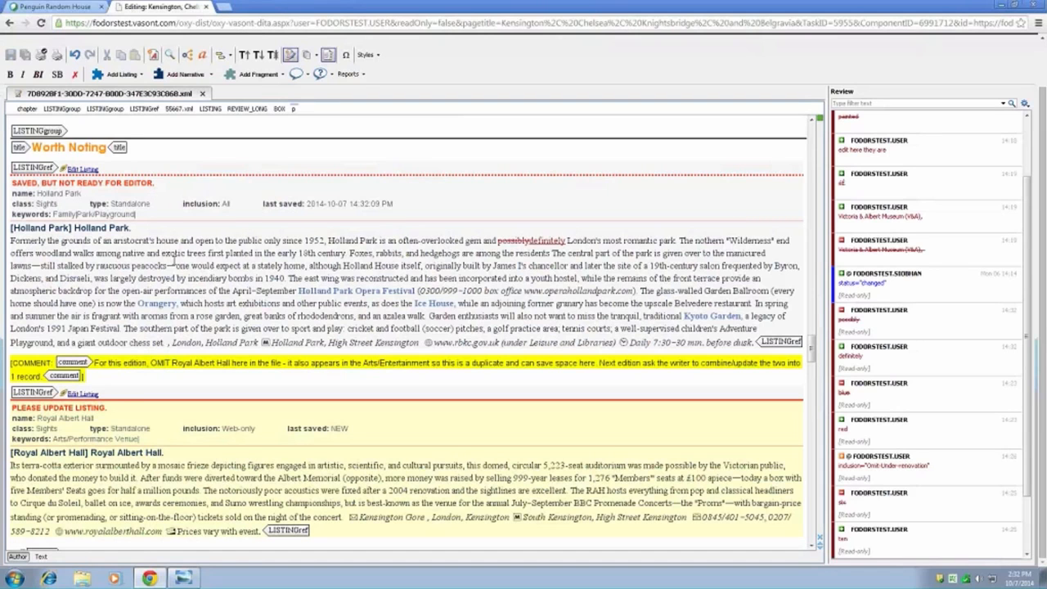
- Examine the update status and inclusion of the listings and articles from Royal Albert Hall through Science Museum, Serpentine Gallery and Artistic Chelsea
scroll(174, 260, down, 3)
scroll(174, 260, down, 5)
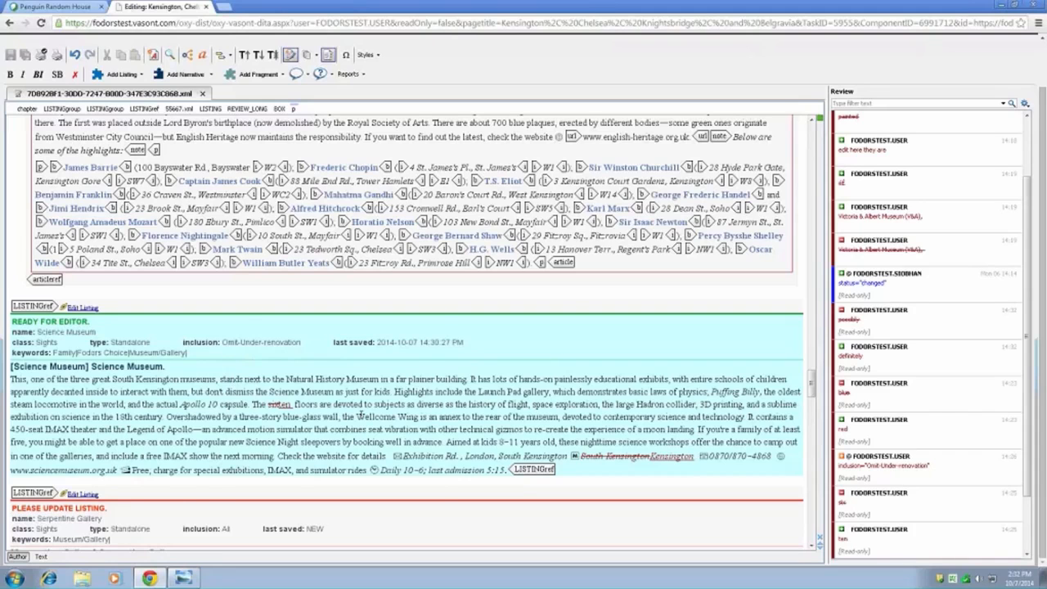
scroll(360, 415, up, 10)
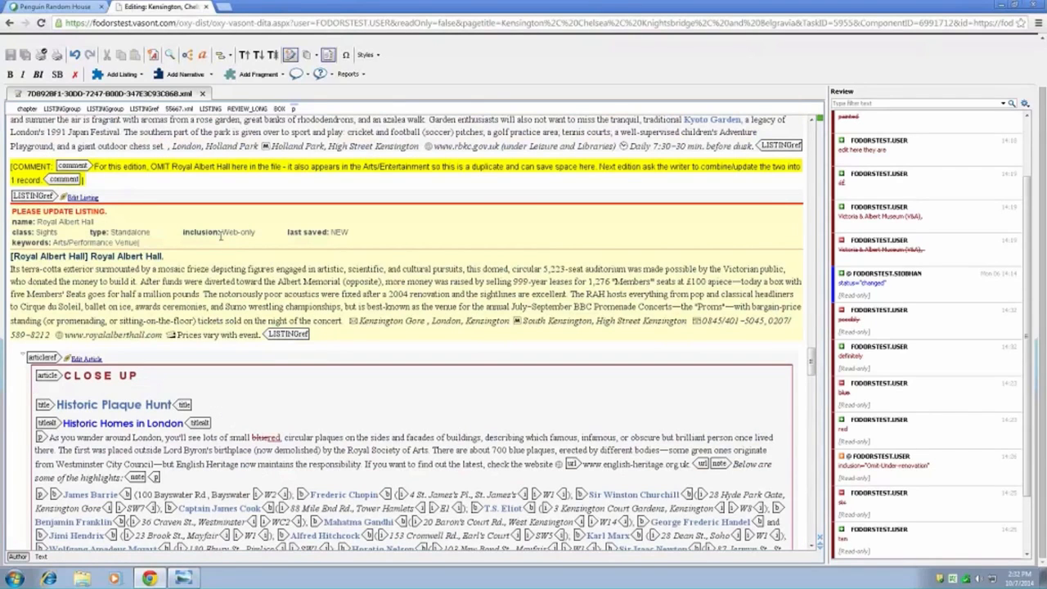
scroll(335, 323, down, 1)
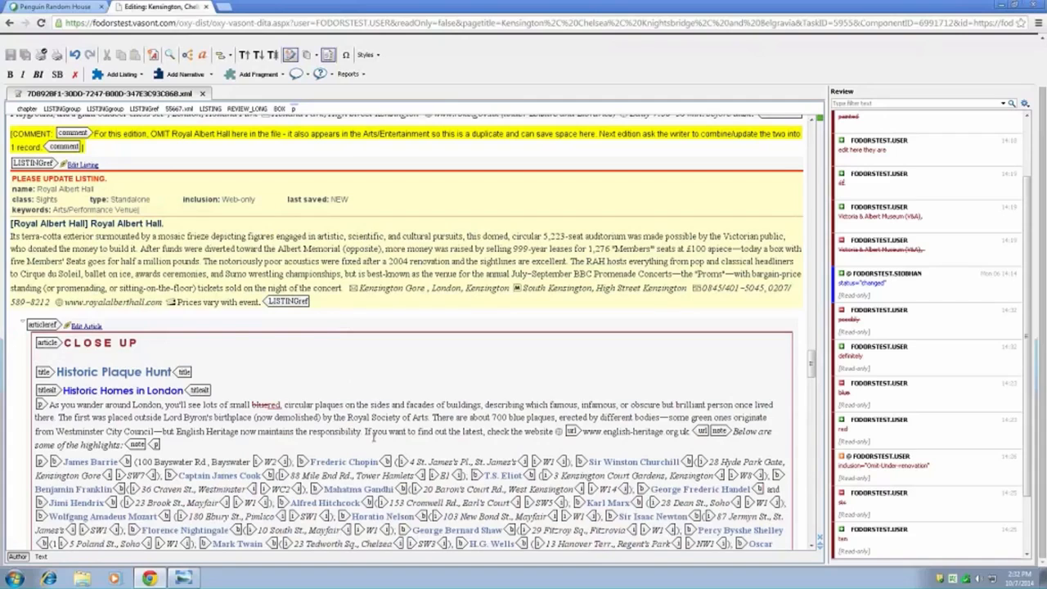
scroll(373, 438, down, 3)
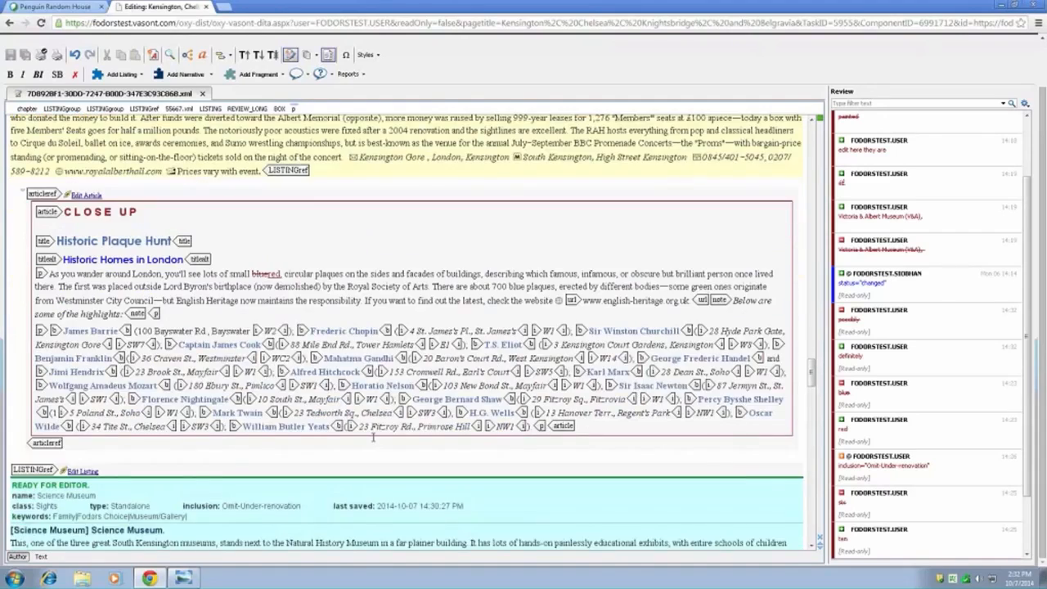
scroll(373, 438, down, 6)
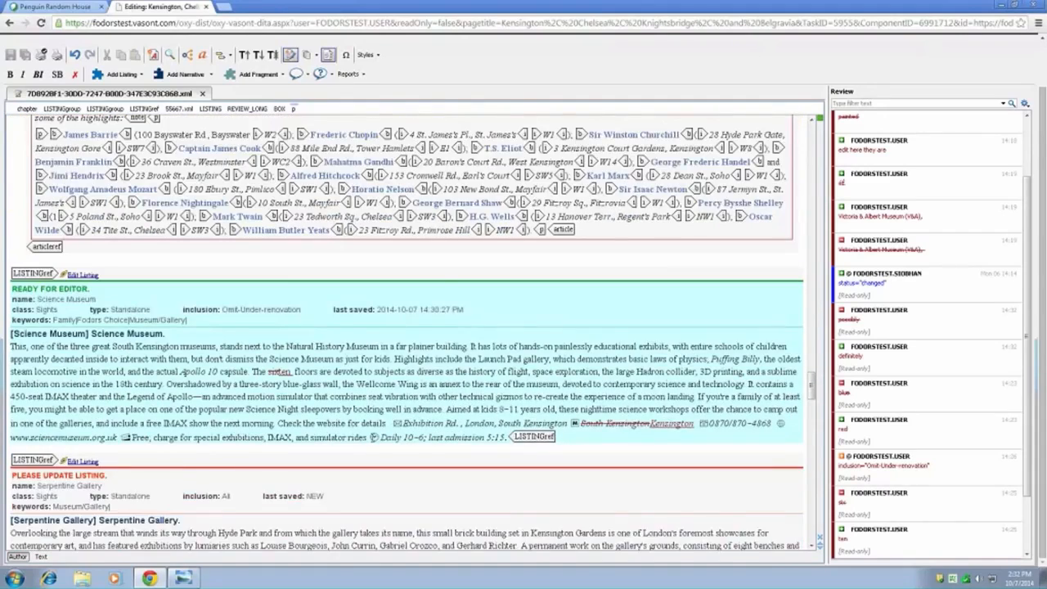
scroll(373, 437, down, 3)
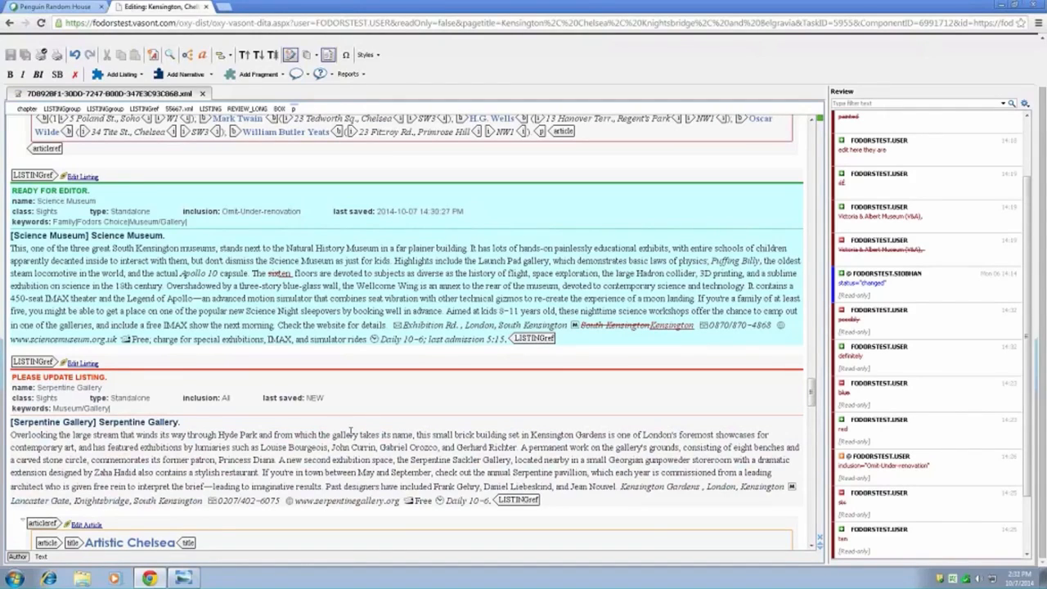
scroll(351, 428, down, 2)
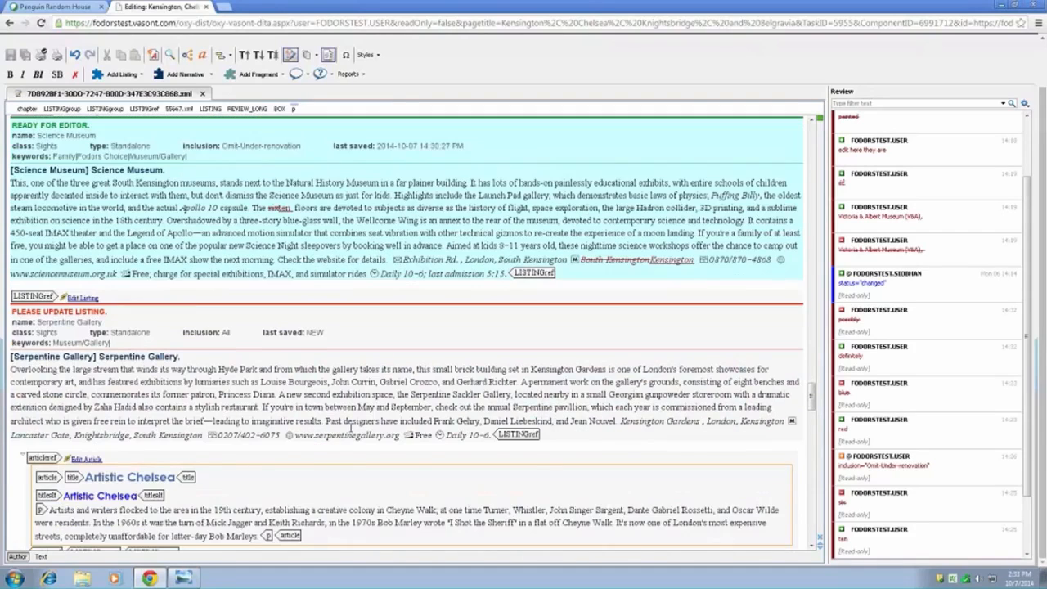
scroll(351, 428, down, 3)
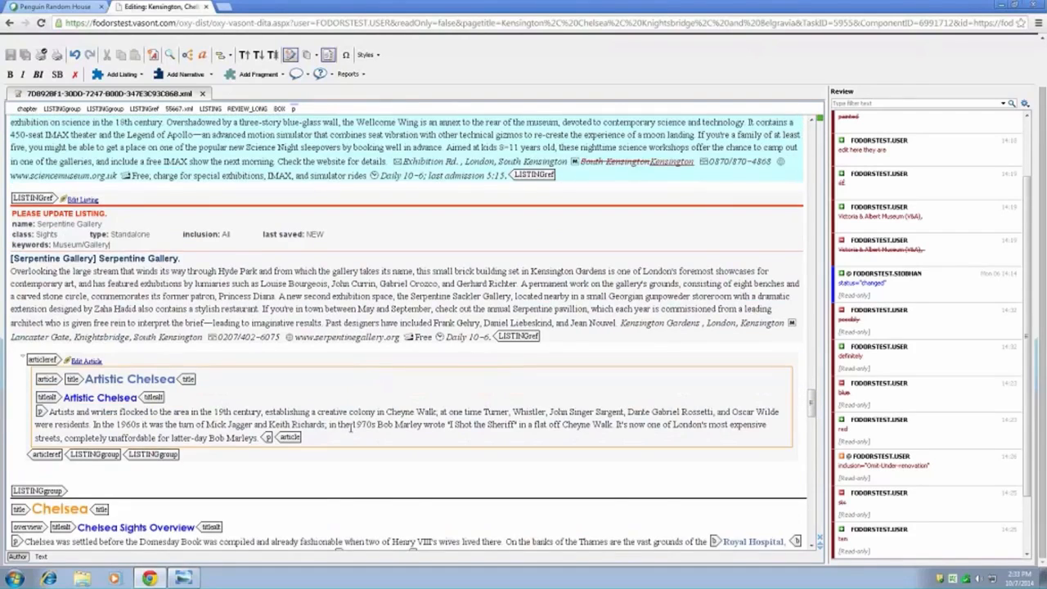
scroll(350, 428, down, 2)
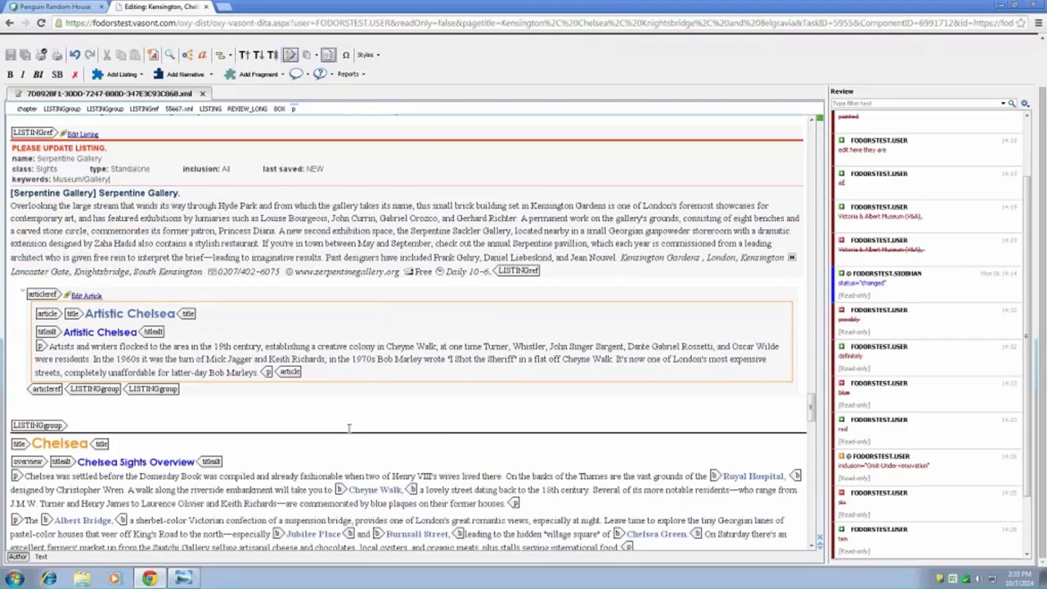
- Add a Sights listing named "New listing" between Royal Hospital Chelsea and Chelsea Flower Show under Chelsea's Top Attractions
scroll(351, 428, down, 4)
scroll(349, 428, down, 10)
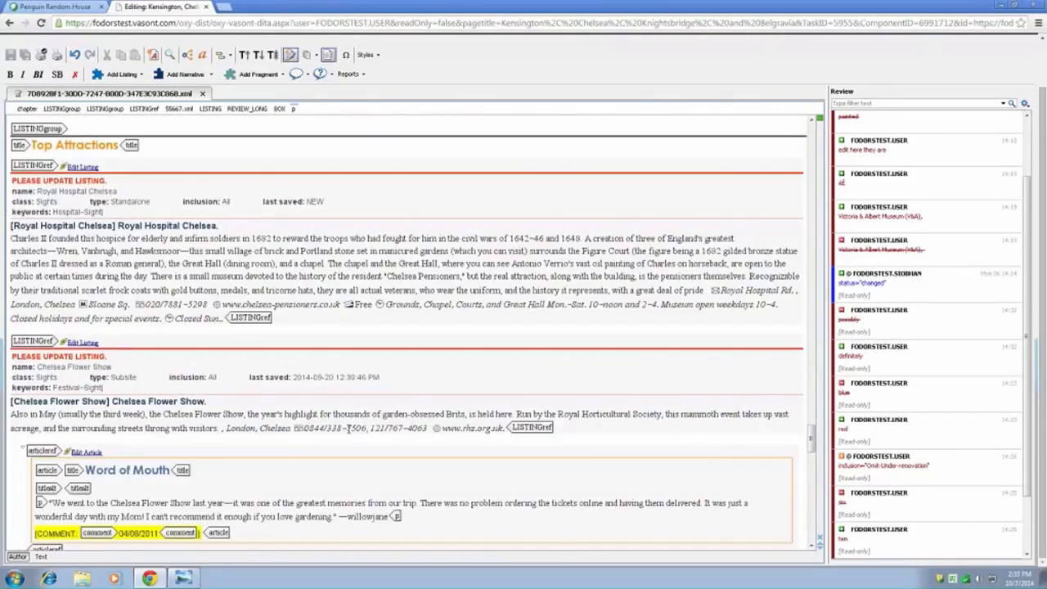
click(18, 329)
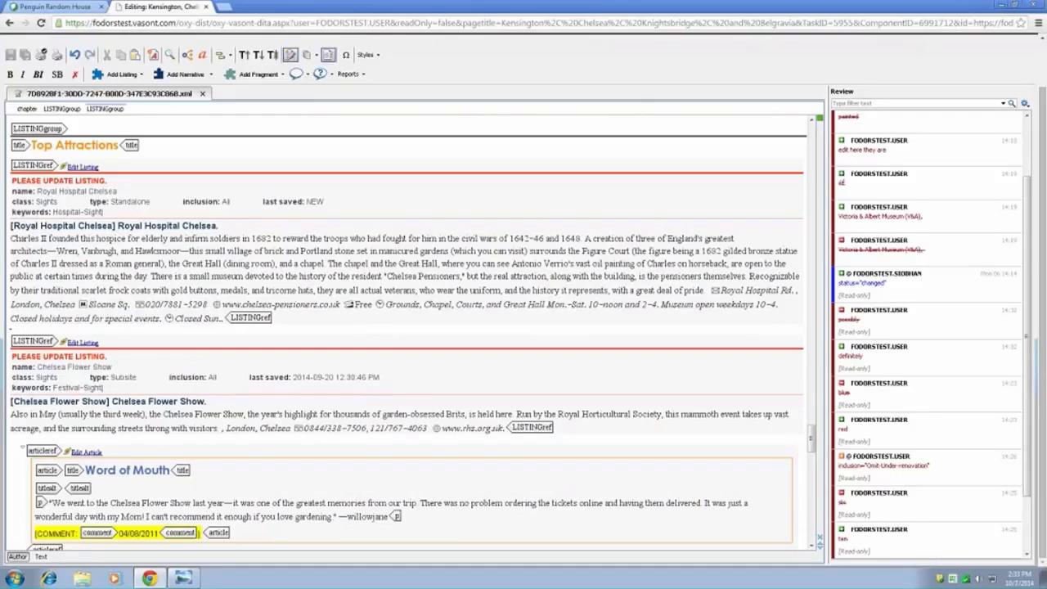
click(130, 77)
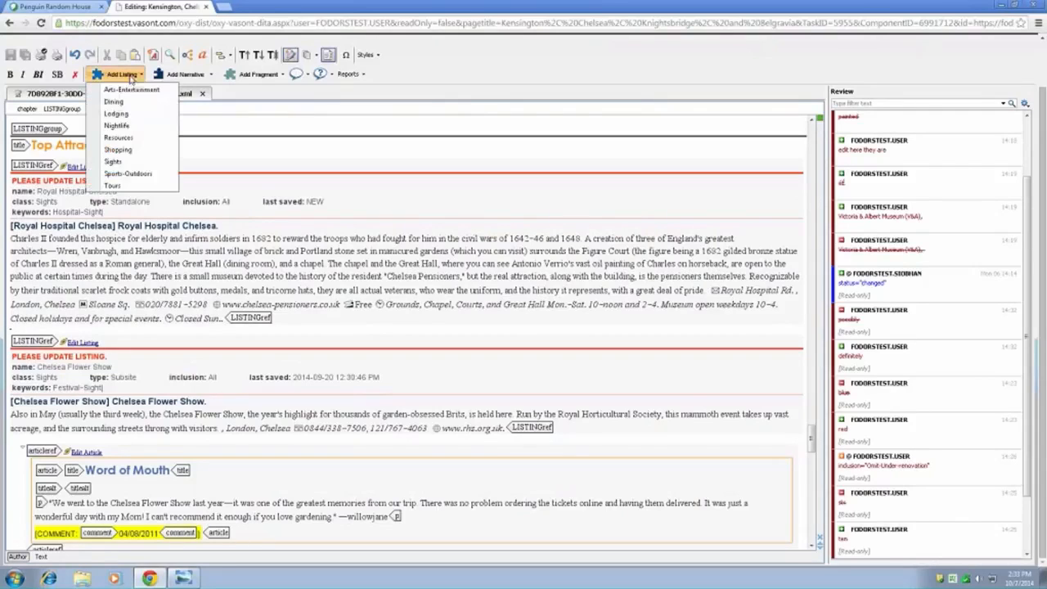
click(134, 162)
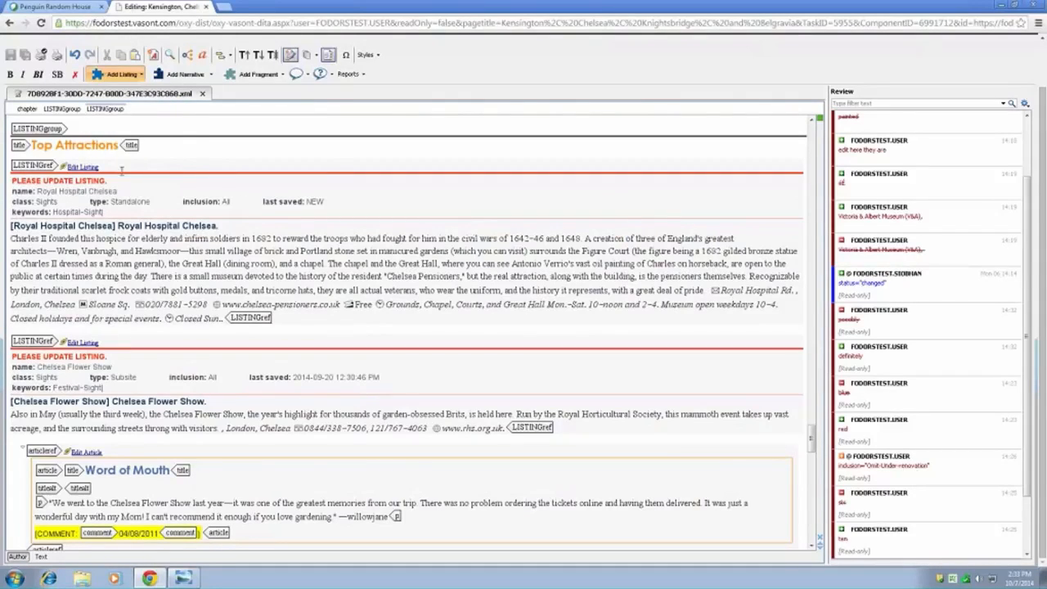
click(73, 139)
text(New listing)
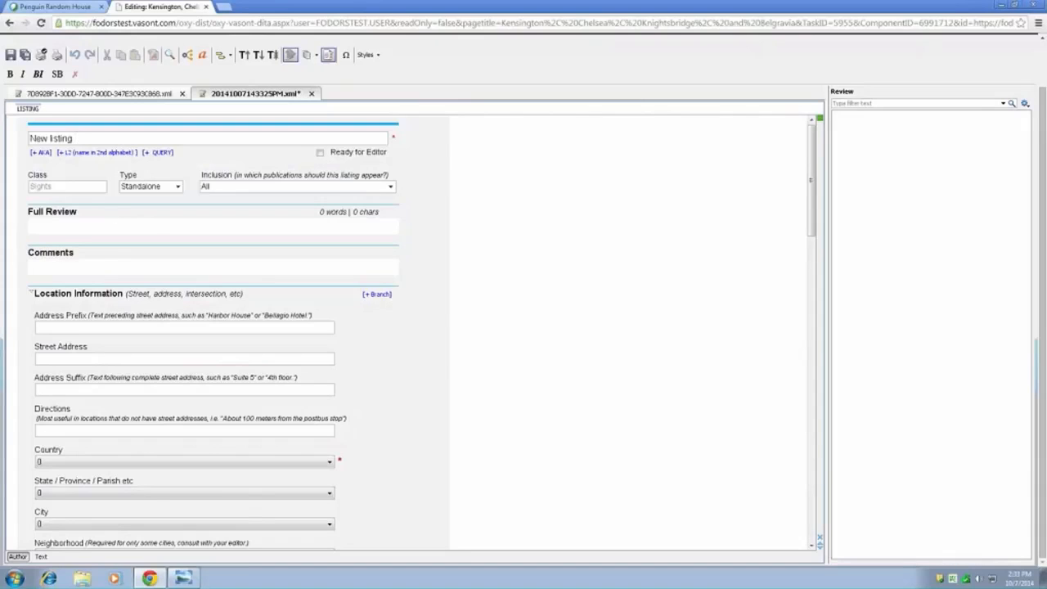
- Set the new listing's country to Costa Rica in its location information
scroll(235, 416, down, 2)
click(98, 399)
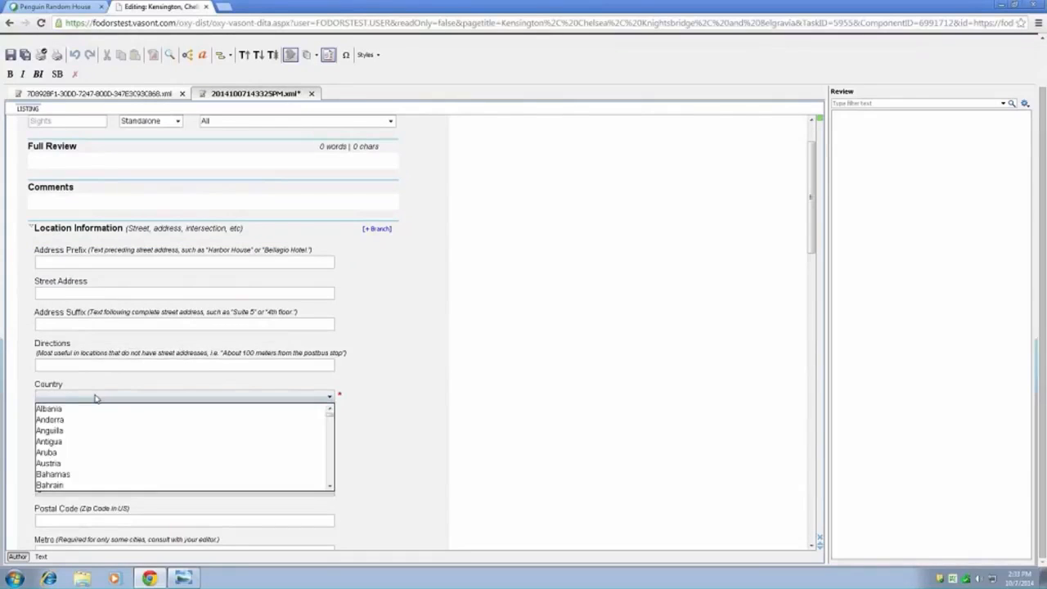
scroll(75, 464, down, 2)
scroll(76, 464, down, 2)
scroll(75, 464, down, 1)
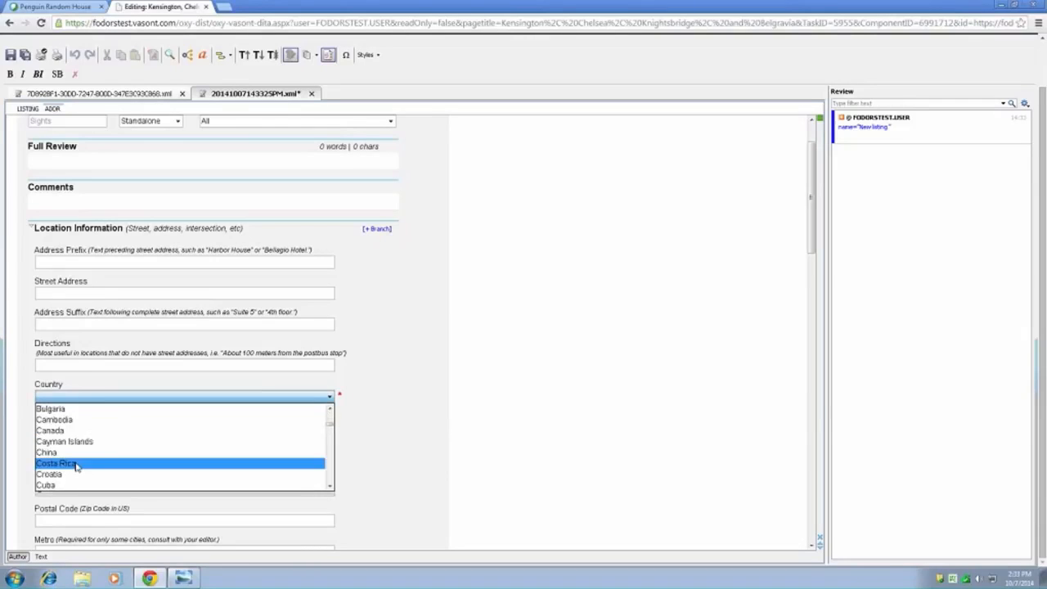
click(76, 464)
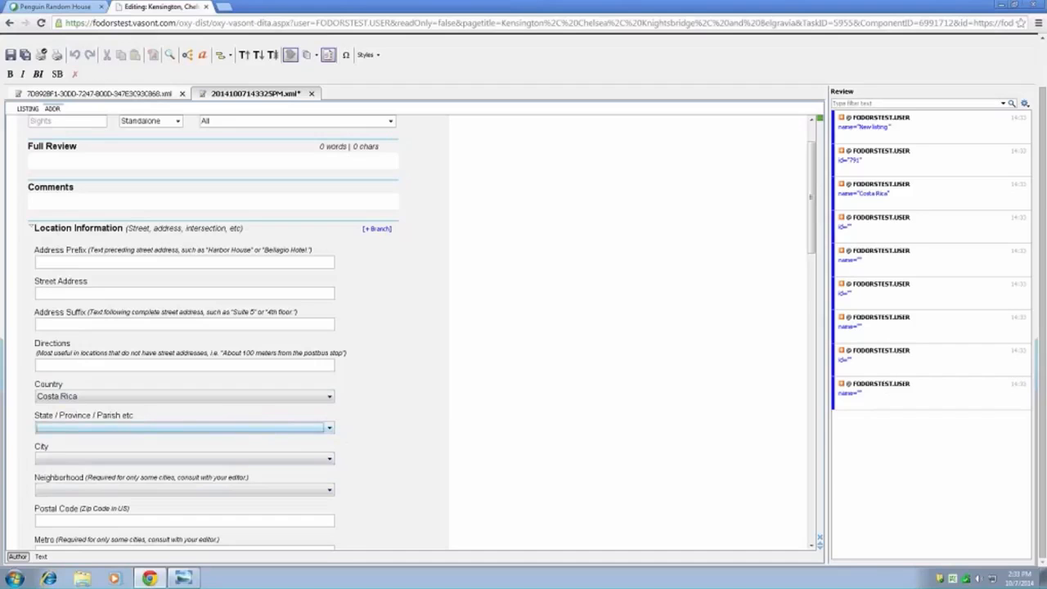
- Set the new listing's state or province to undefined_Costa Rica
scroll(380, 416, down, 1)
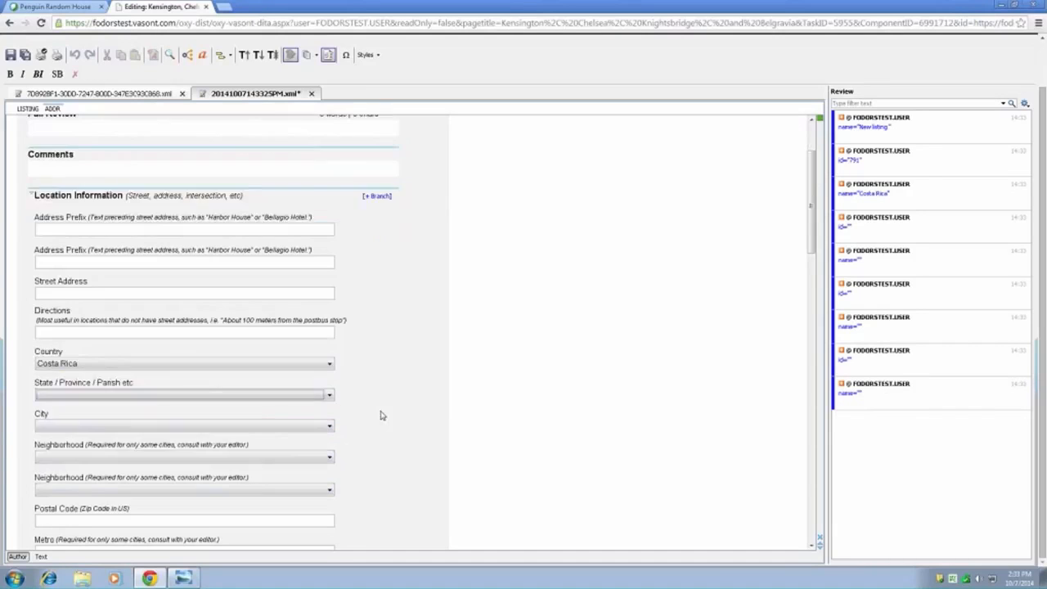
scroll(383, 415, down, 2)
scroll(400, 417, down, 2)
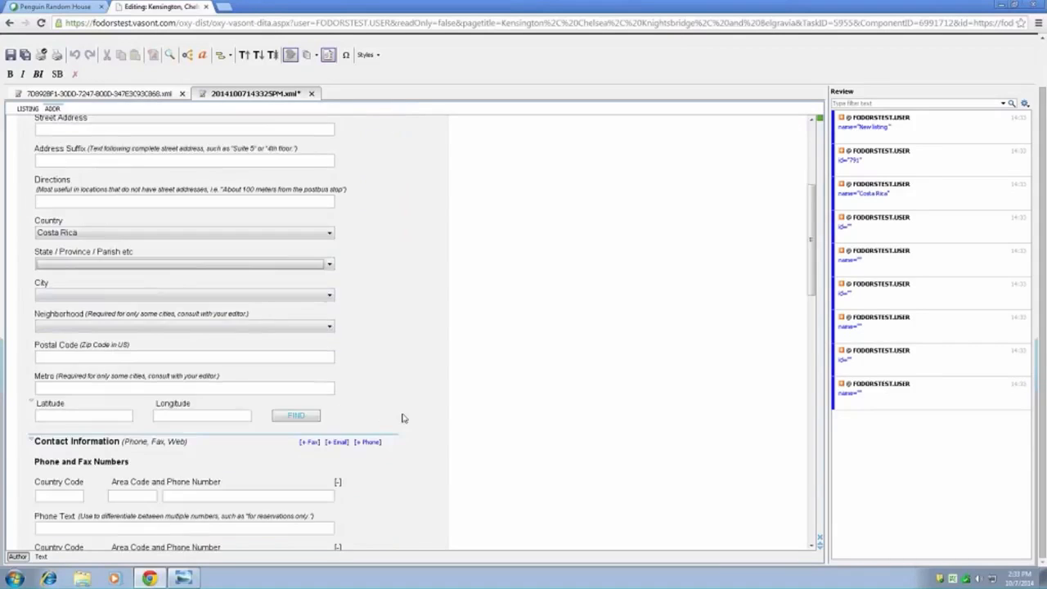
scroll(413, 403, down, 2)
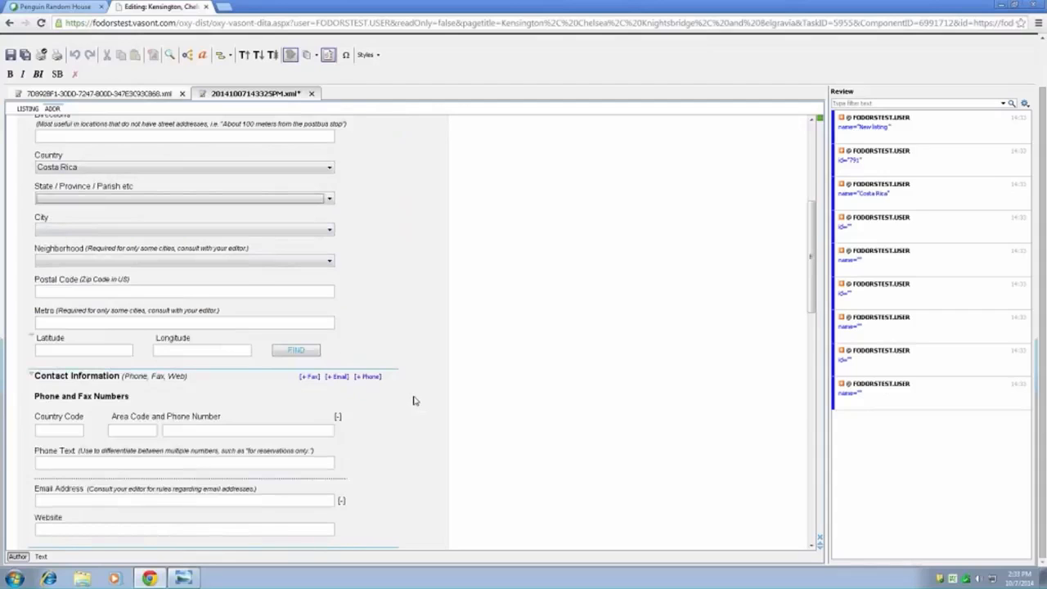
scroll(415, 400, up, 3)
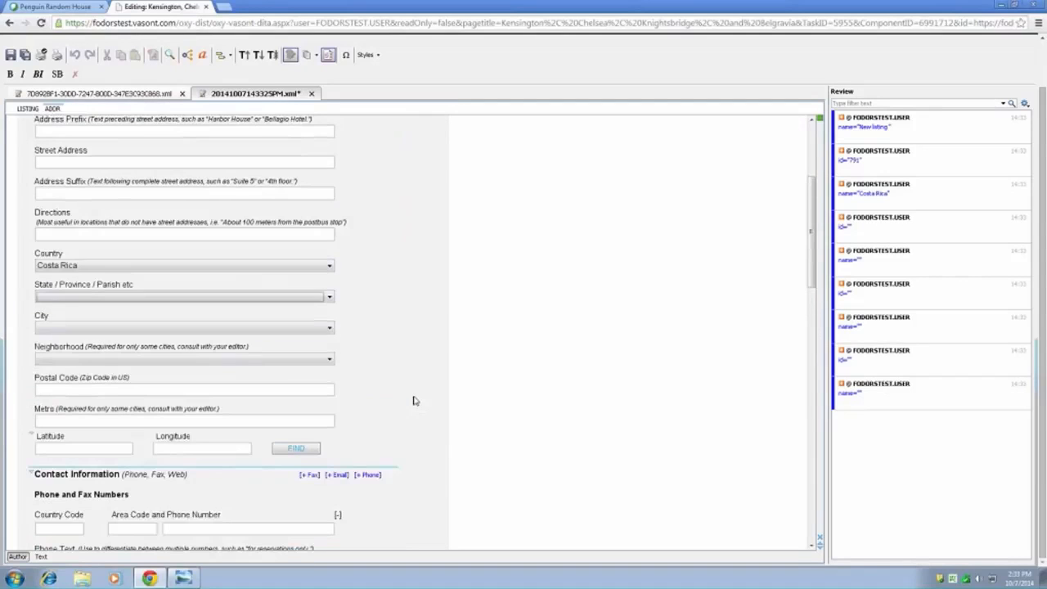
click(330, 300)
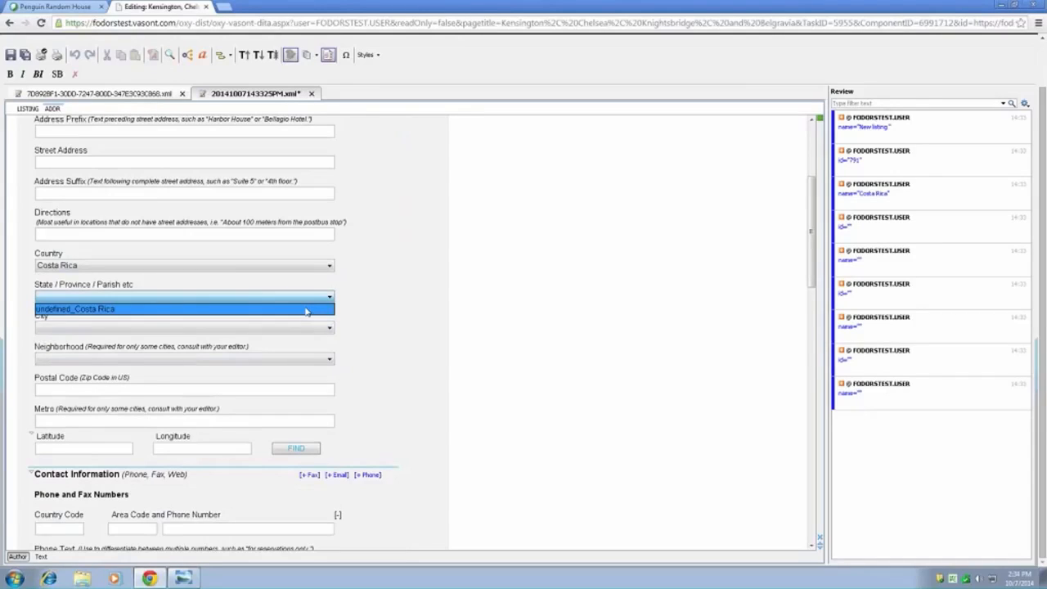
click(306, 311)
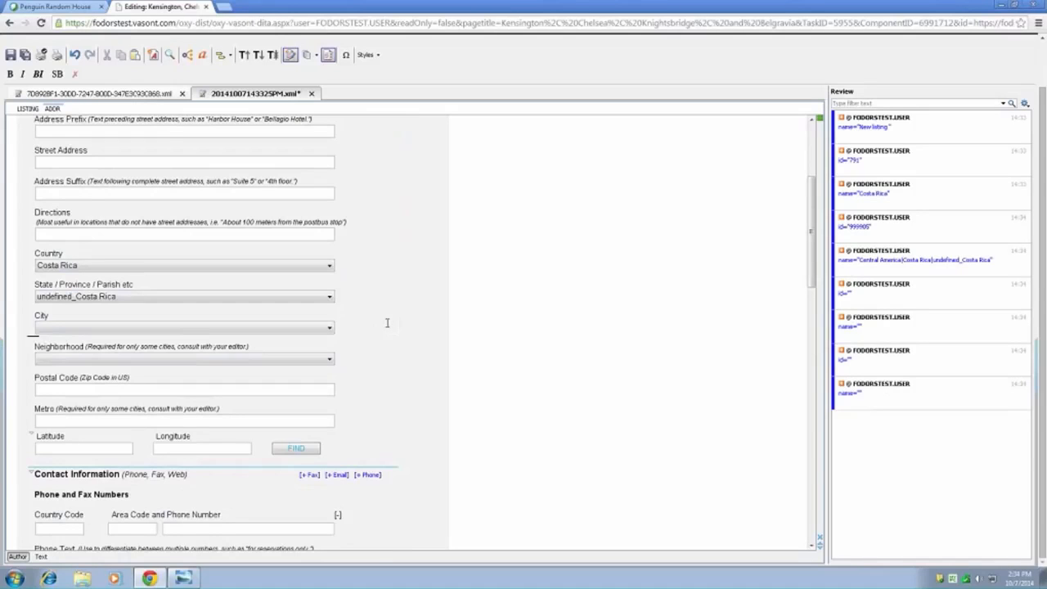
- Browse the city options for the new listing and close the list without choosing one
click(323, 331)
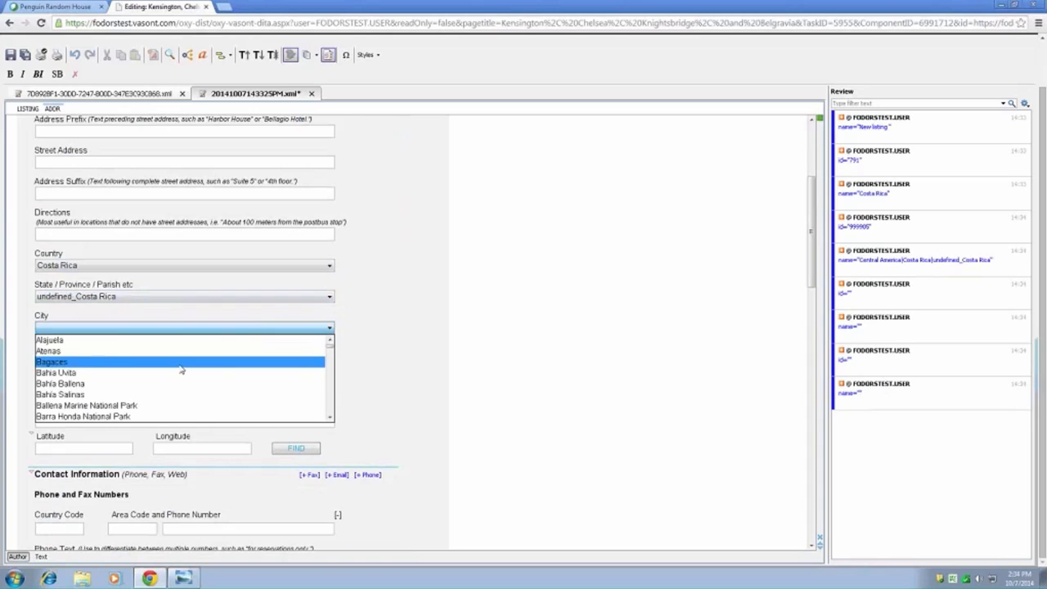
scroll(176, 375, down, 5)
scroll(111, 400, down, 1)
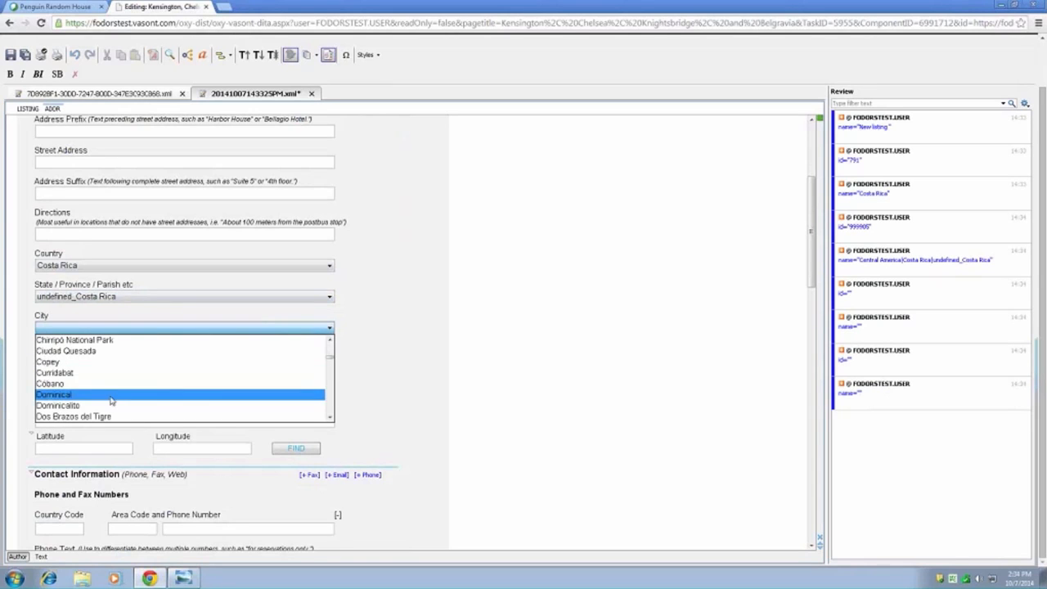
scroll(175, 401, down, 6)
scroll(173, 400, down, 6)
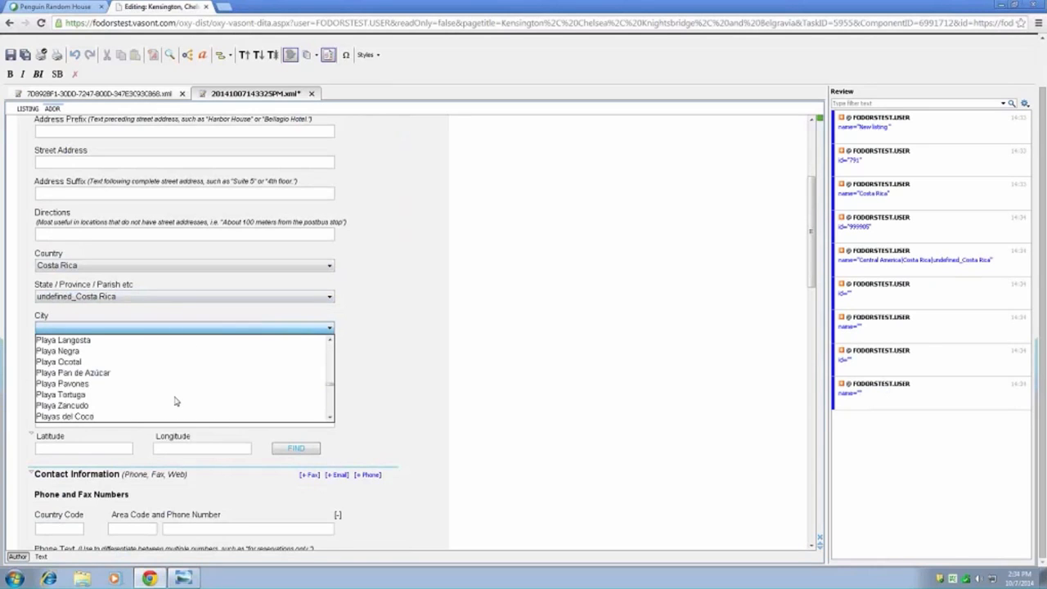
click(421, 359)
- Review the new listing's remaining fields: contact and service information, global and Sights keywords, last visit or fact check, and point of contact
scroll(430, 360, down, 2)
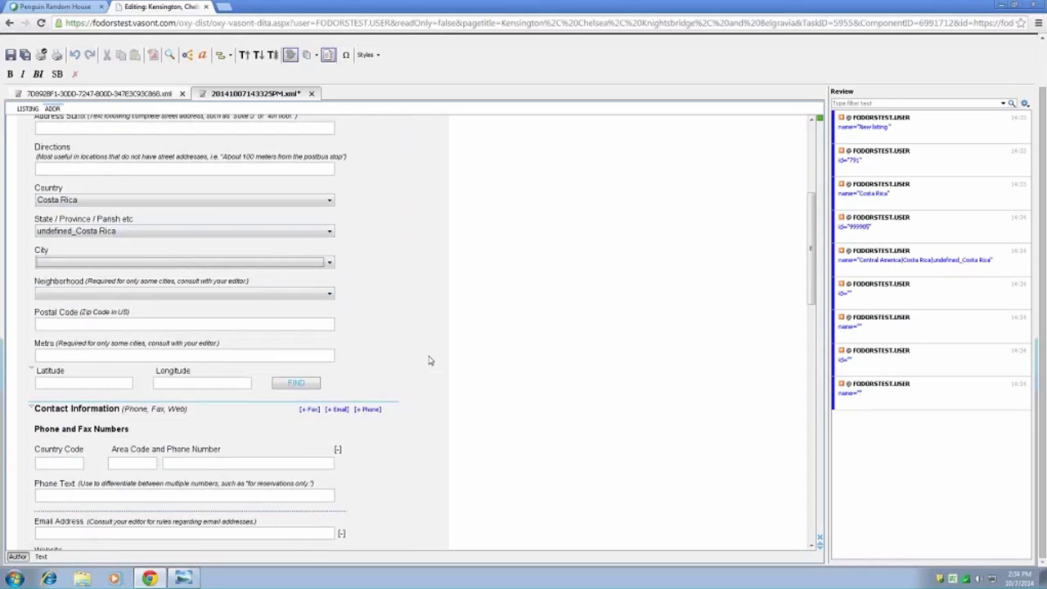
scroll(429, 360, down, 7)
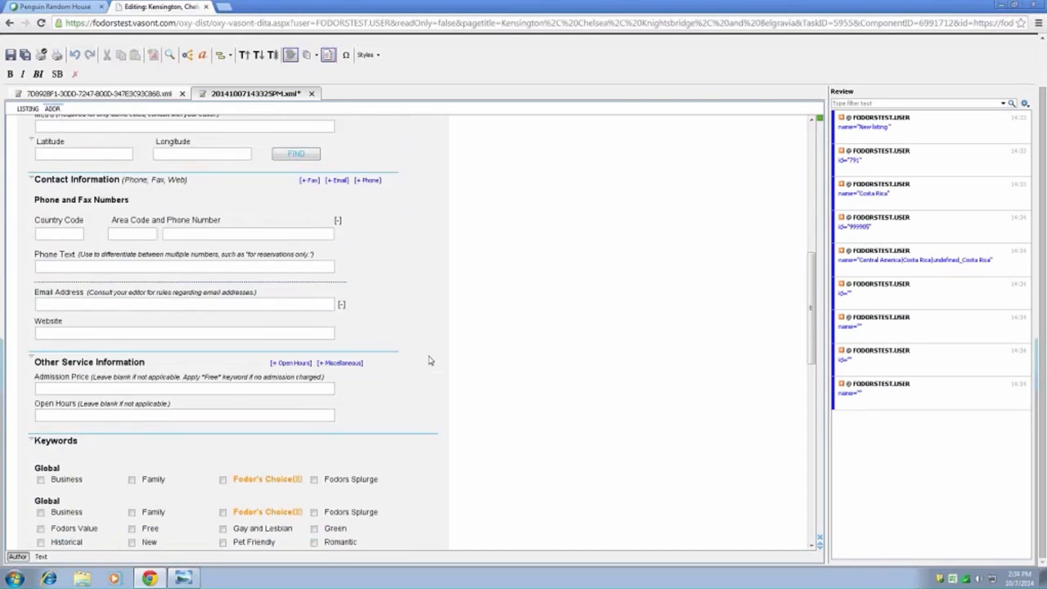
scroll(429, 360, down, 3)
scroll(430, 360, down, 4)
scroll(430, 360, down, 14)
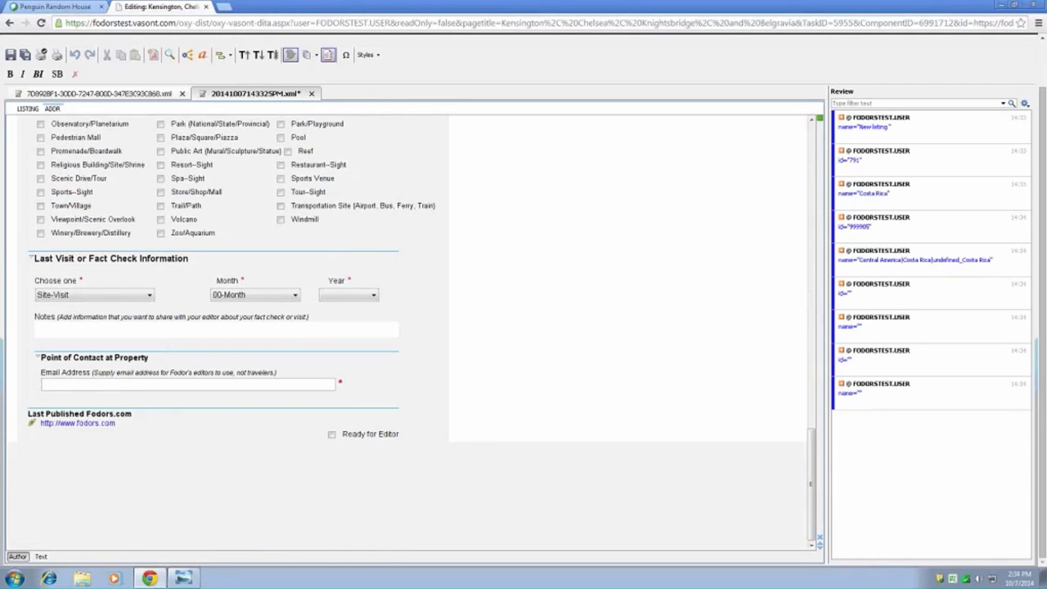
scroll(399, 247, up, 1)
scroll(399, 247, up, 10)
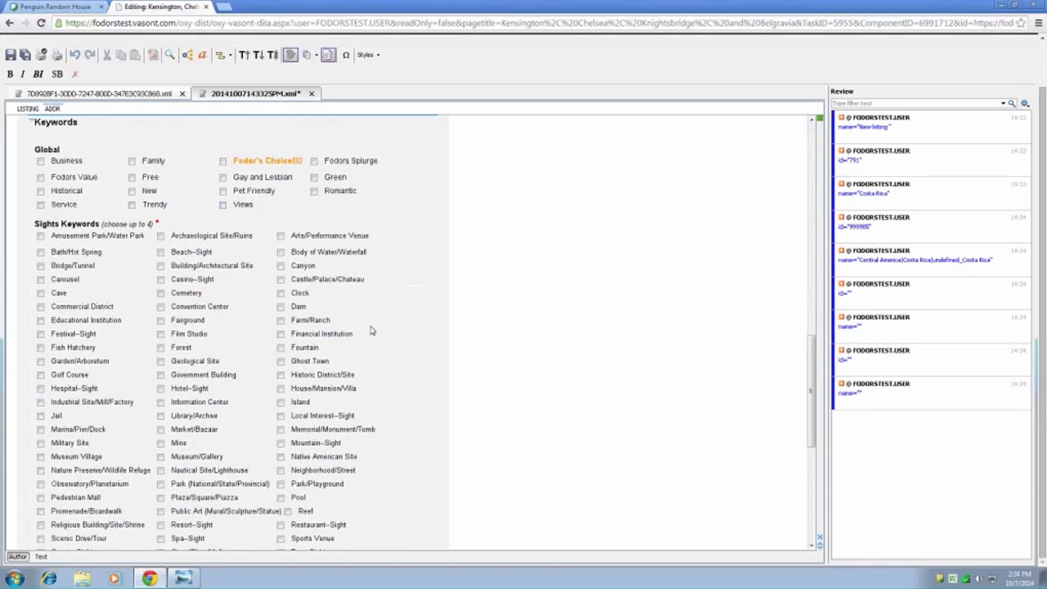
scroll(390, 335, down, 10)
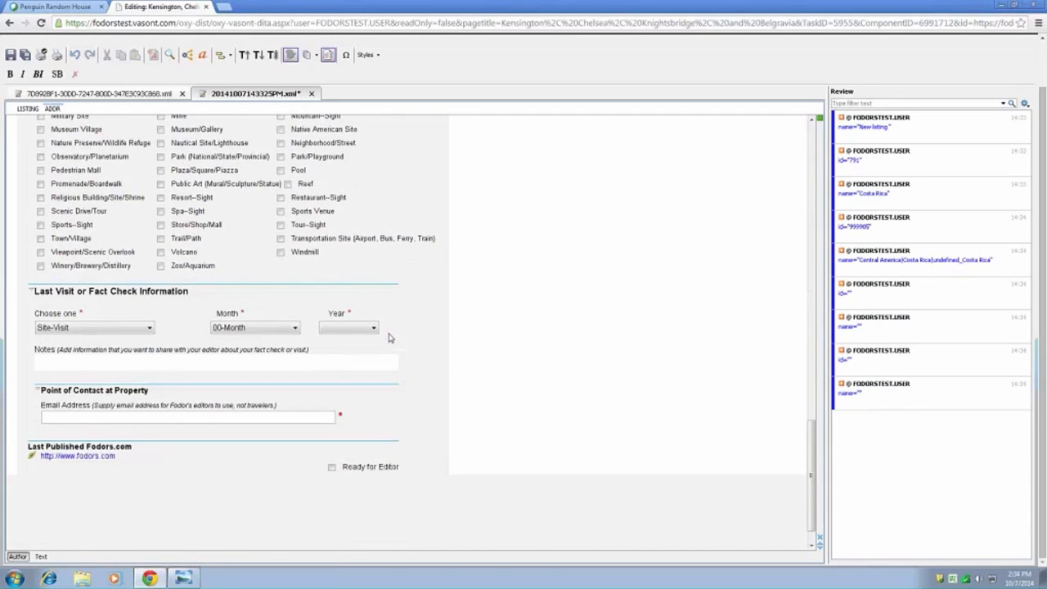
- Save the new listing without marking it ready for the editor, close it, and return to the chapter text at Royal Hospital Chelsea
scroll(389, 337, up, 20)
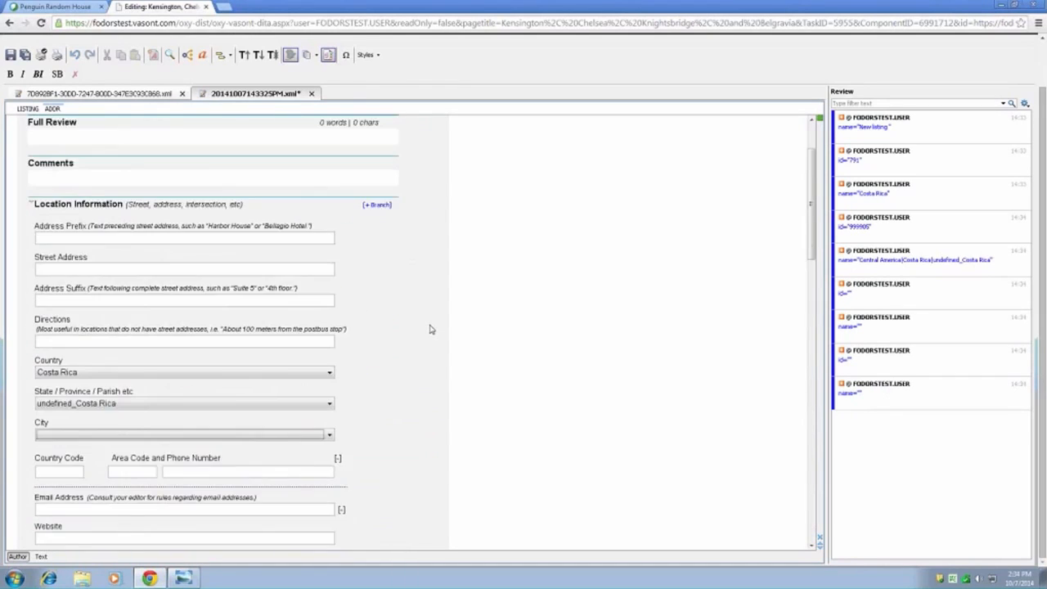
scroll(431, 328, up, 3)
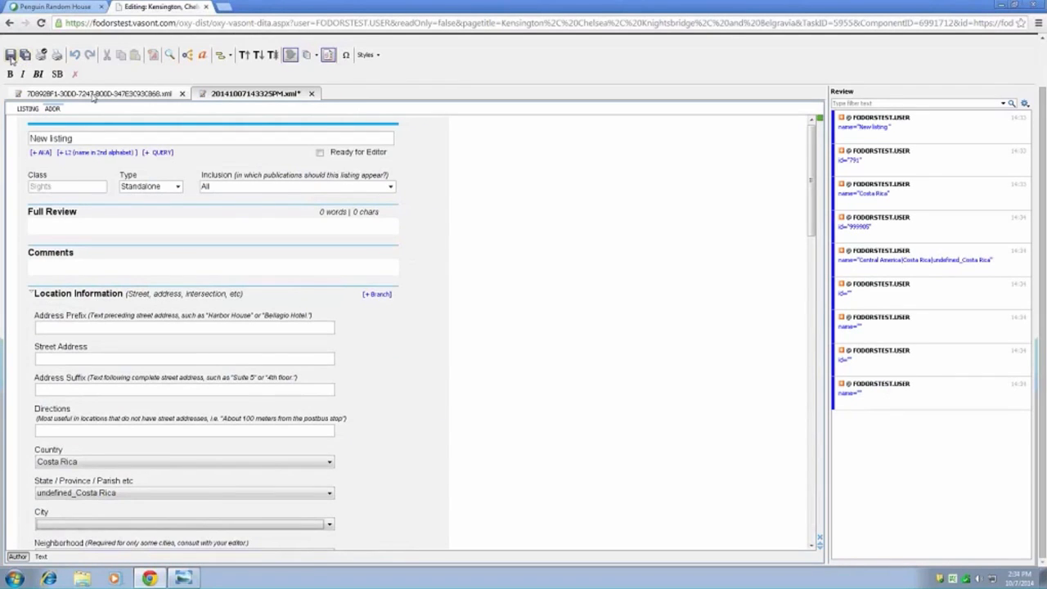
click(311, 93)
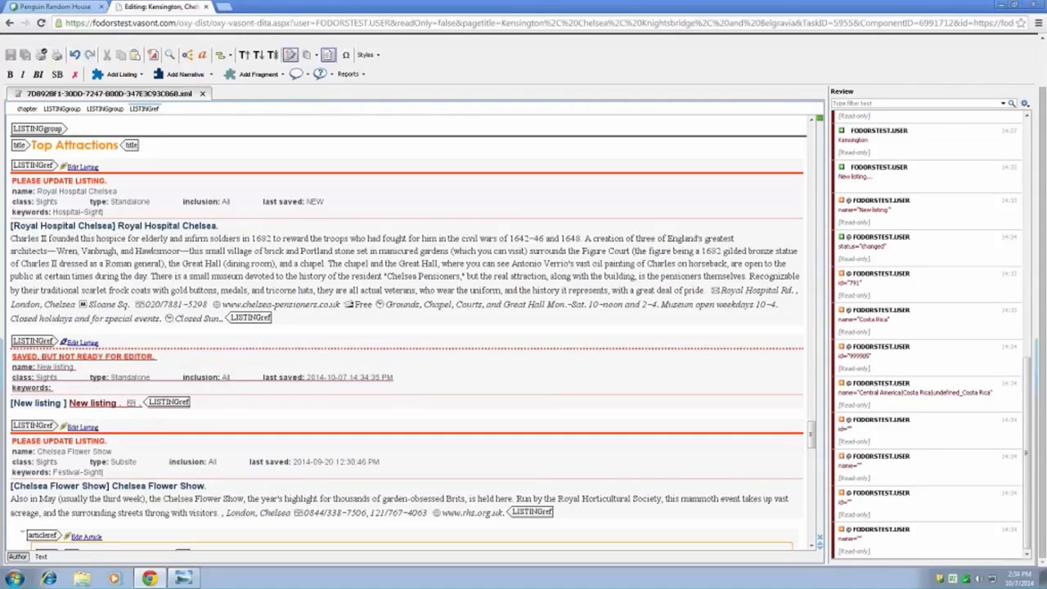
click(165, 263)
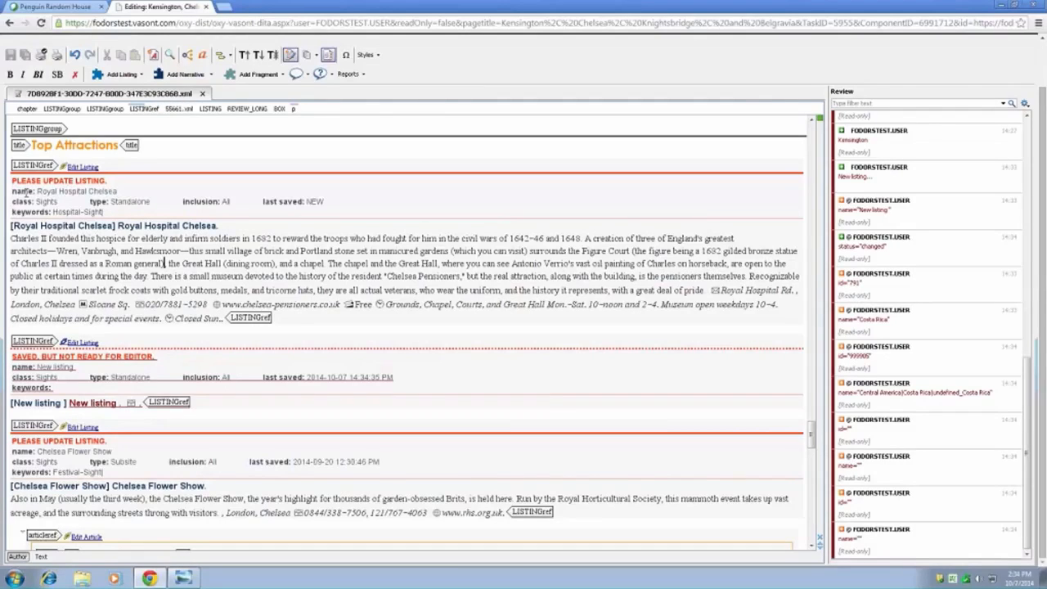
click(115, 212)
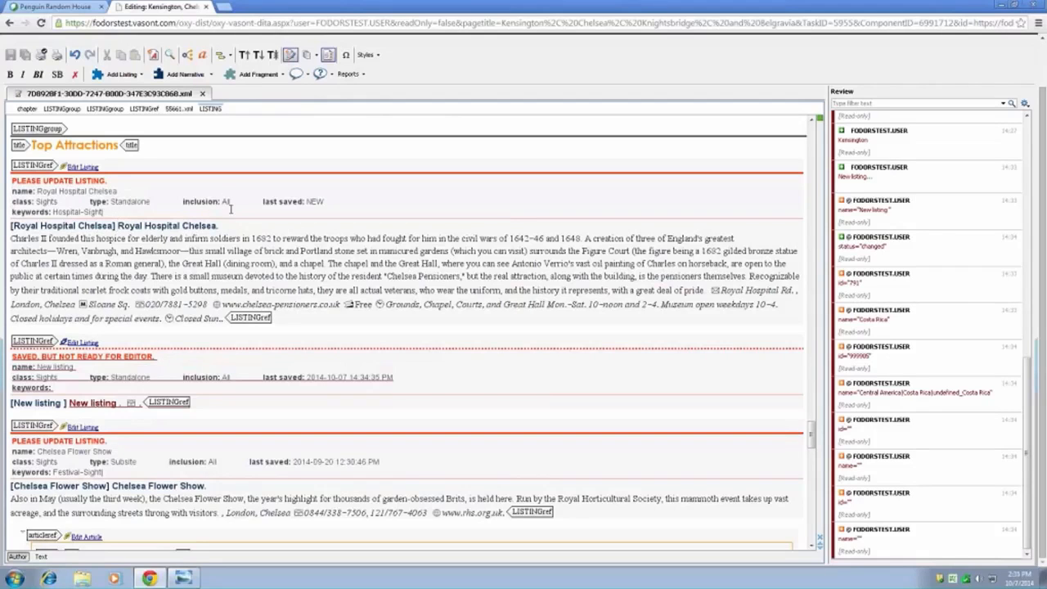
click(81, 226)
click(141, 261)
click(122, 251)
- Add a Sights listing between Brompton Oratory and Harvey Nichols under Knightsbridge's Worth Noting, and close its blank form
scroll(232, 321, down, 8)
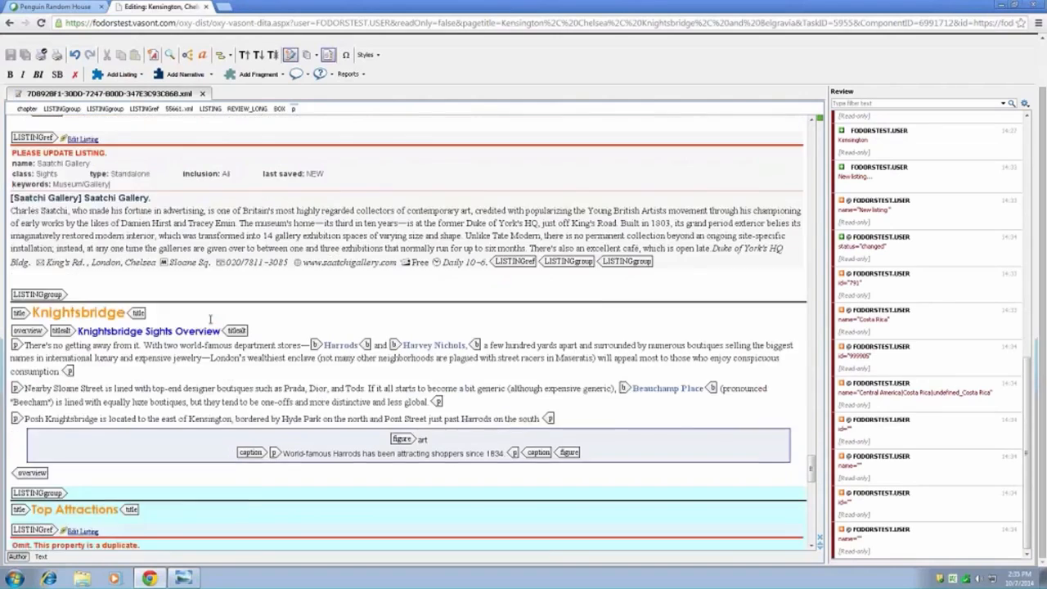
scroll(210, 319, down, 8)
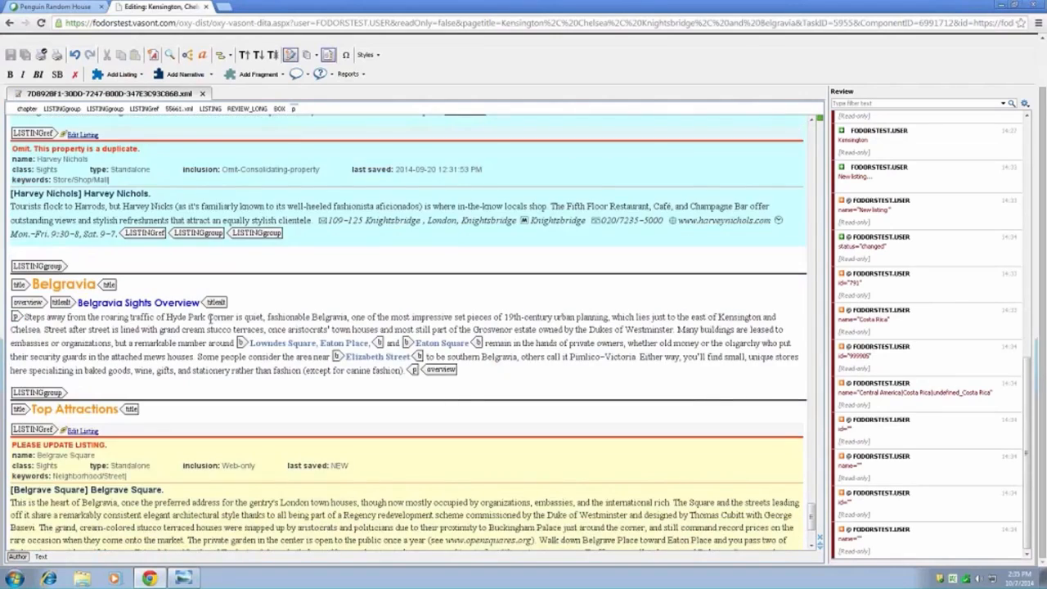
scroll(210, 319, down, 3)
scroll(211, 319, up, 7)
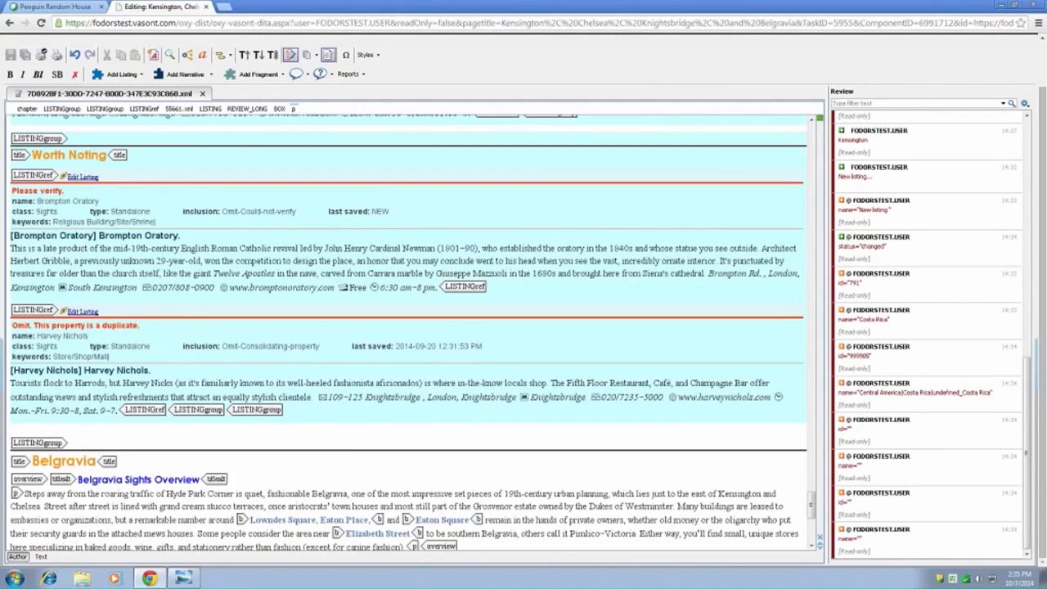
click(25, 299)
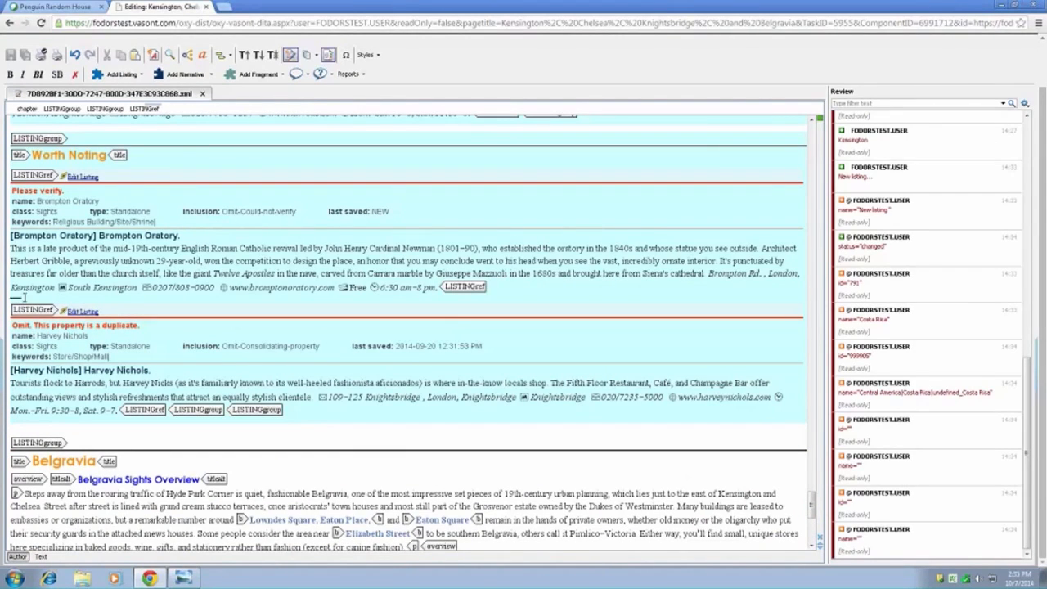
click(121, 73)
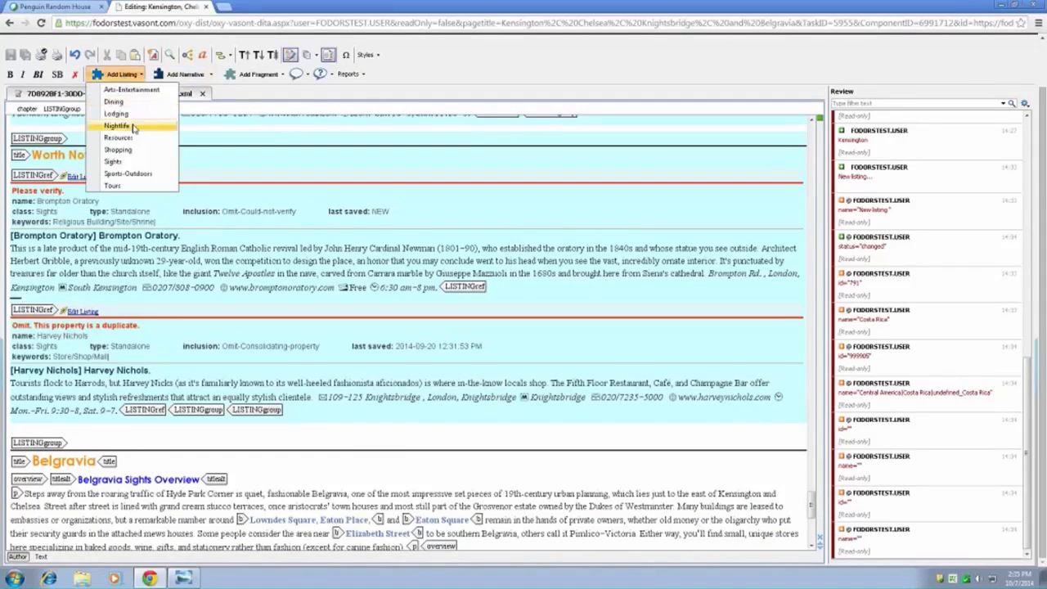
click(125, 163)
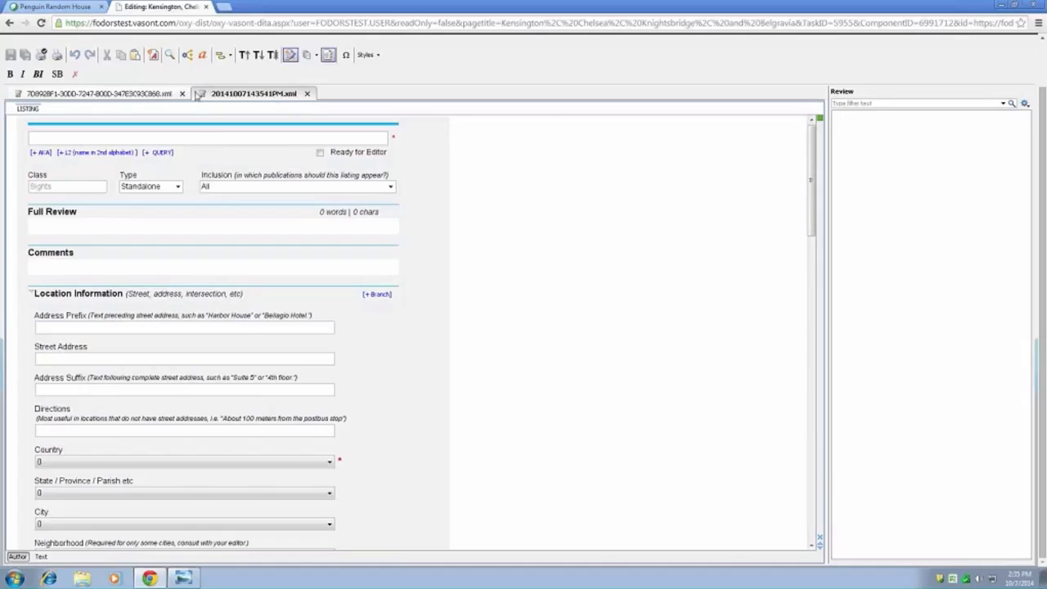
click(307, 93)
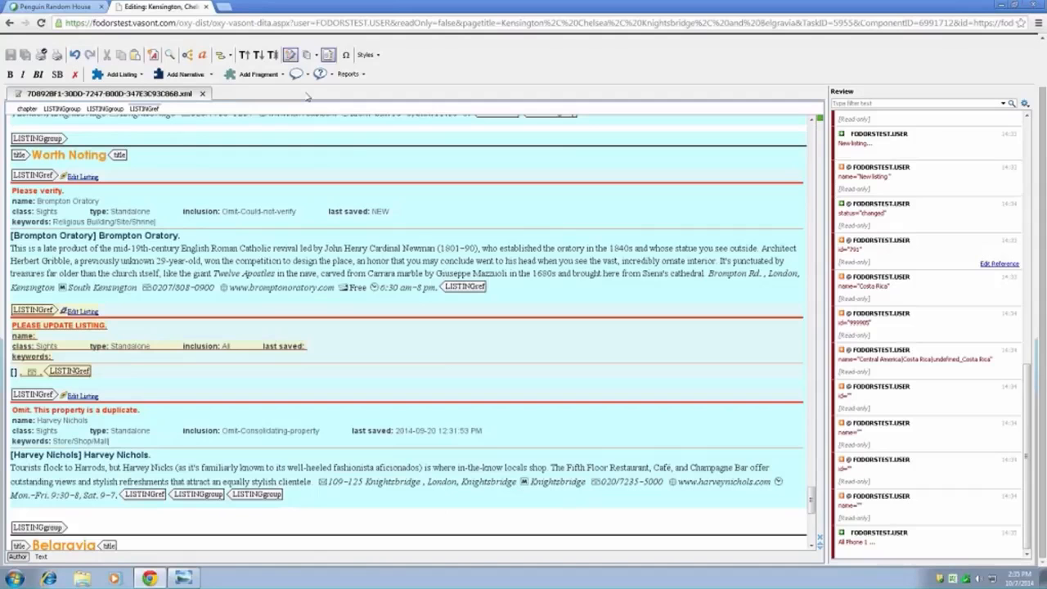
- Return to Chelsea's Top Attractions and open the Royal Hospital Chelsea listing for editing
click(71, 349)
scroll(157, 339, up, 2)
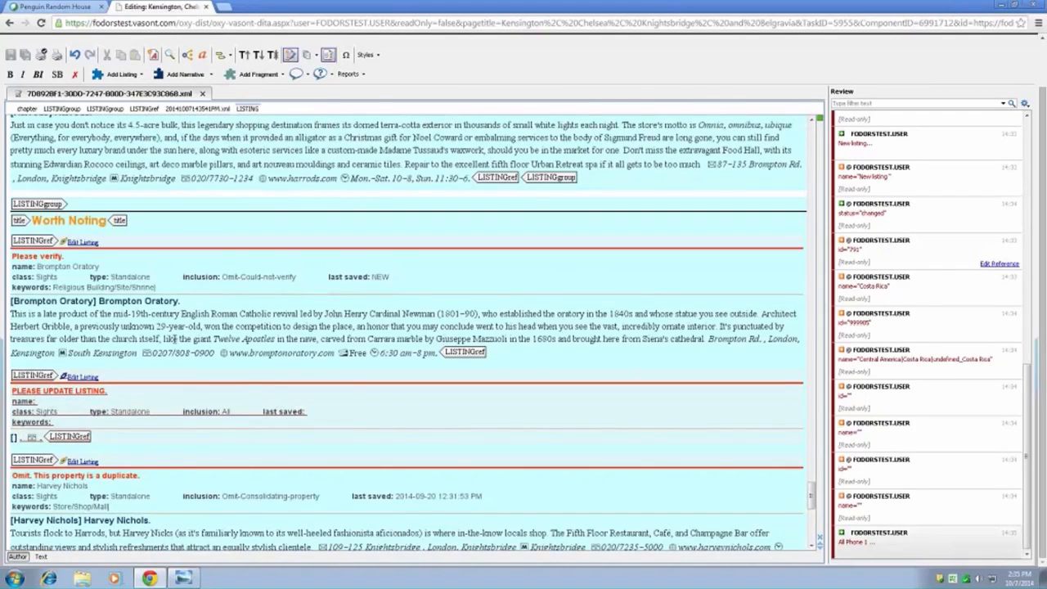
scroll(173, 338, up, 10)
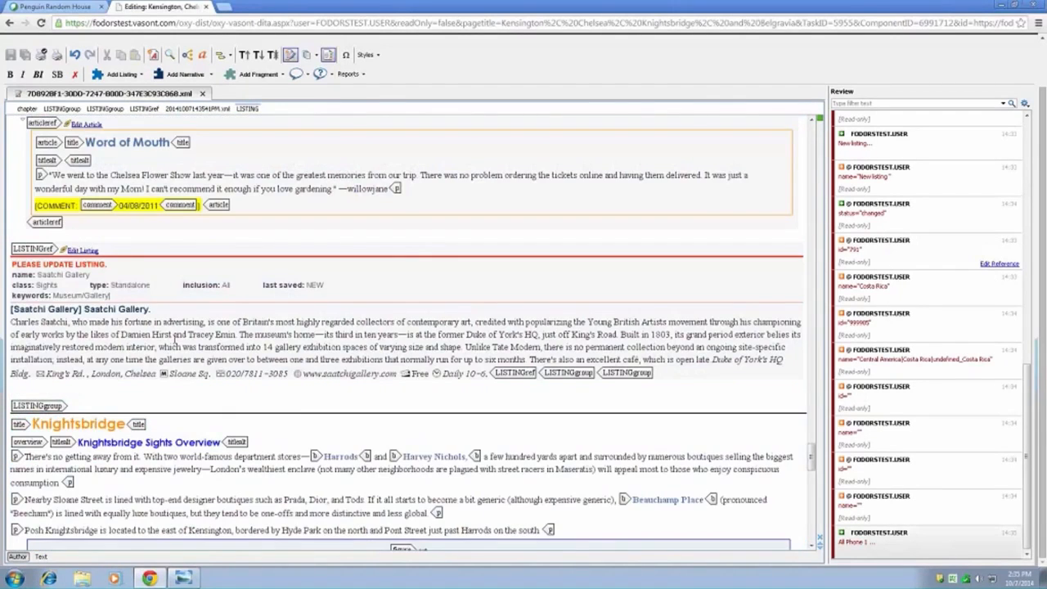
scroll(176, 342, up, 15)
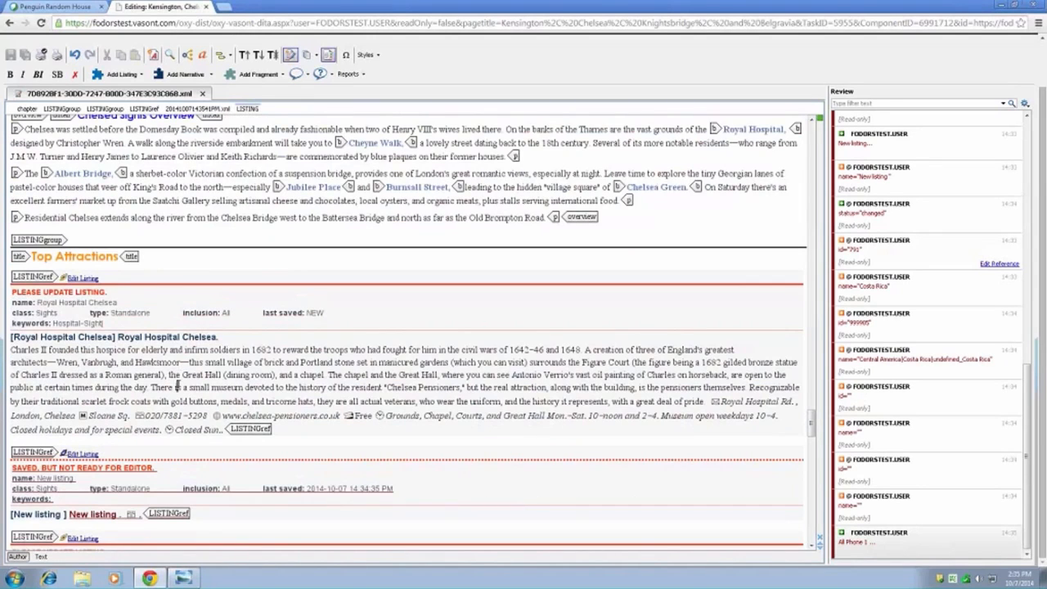
click(276, 376)
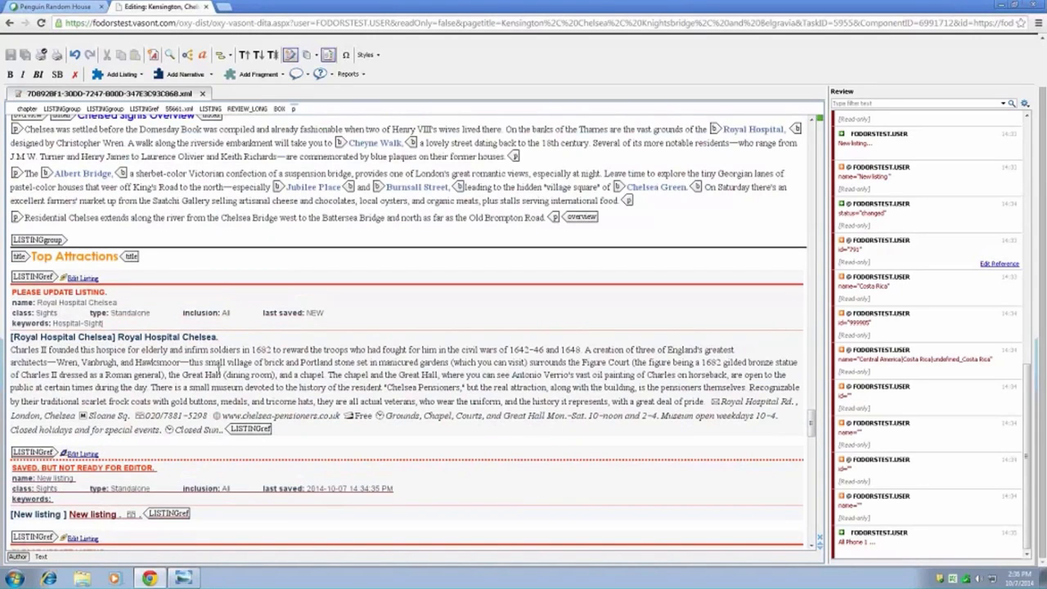
click(183, 376)
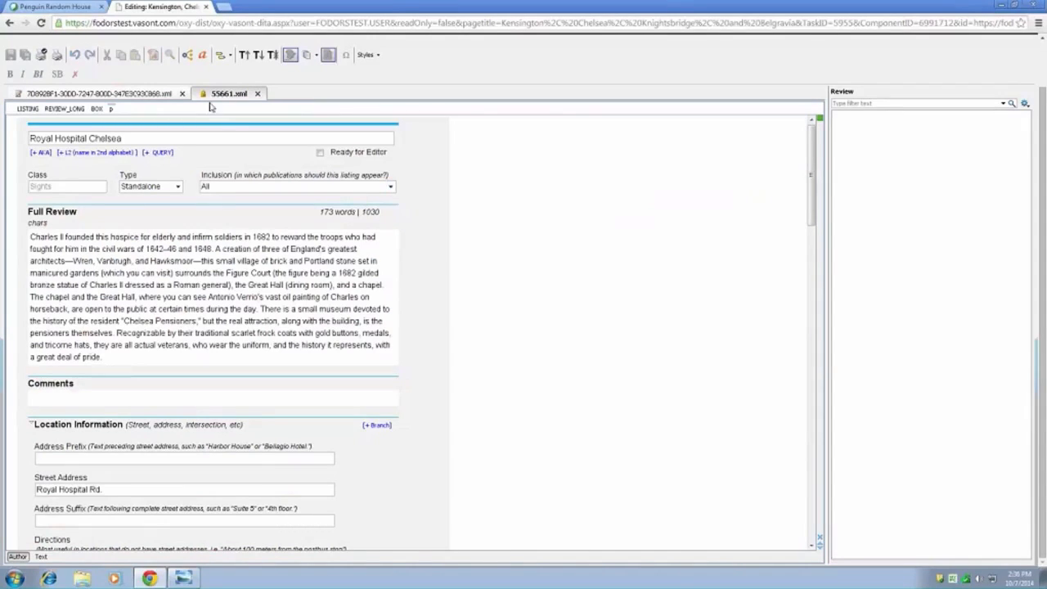
right_click(425, 162)
click(446, 164)
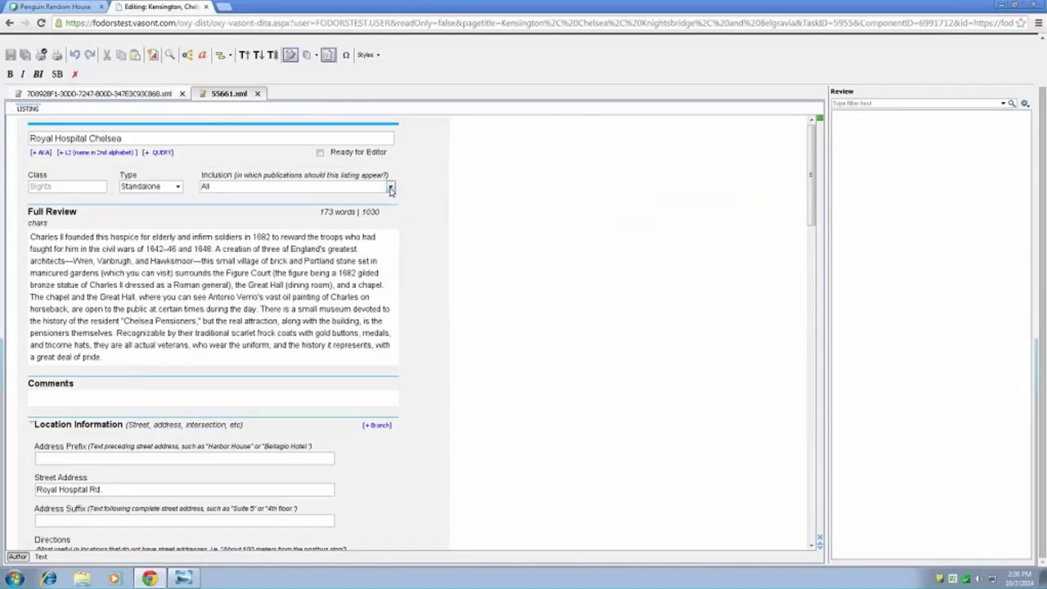
- Set the Royal Hospital Chelsea listing's inclusion to Omit-No-longer-suitable-for-book-or-web and save the listing
click(387, 186)
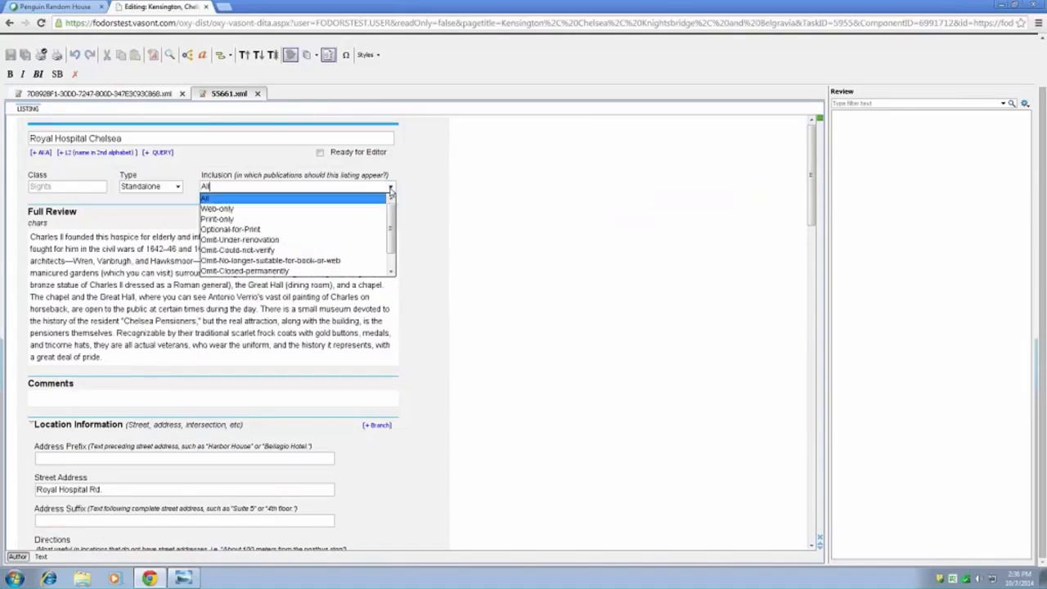
click(295, 260)
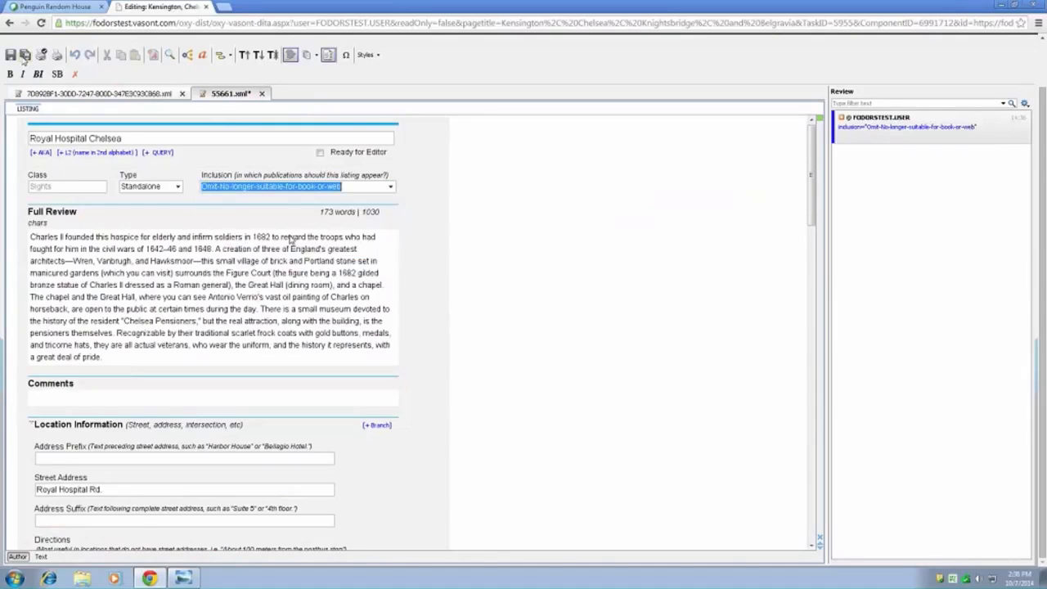
- Try to mark the Royal Hospital Chelsea listing ready for the editor, and check its Sights keywords and last visit or fact check fields
click(320, 153)
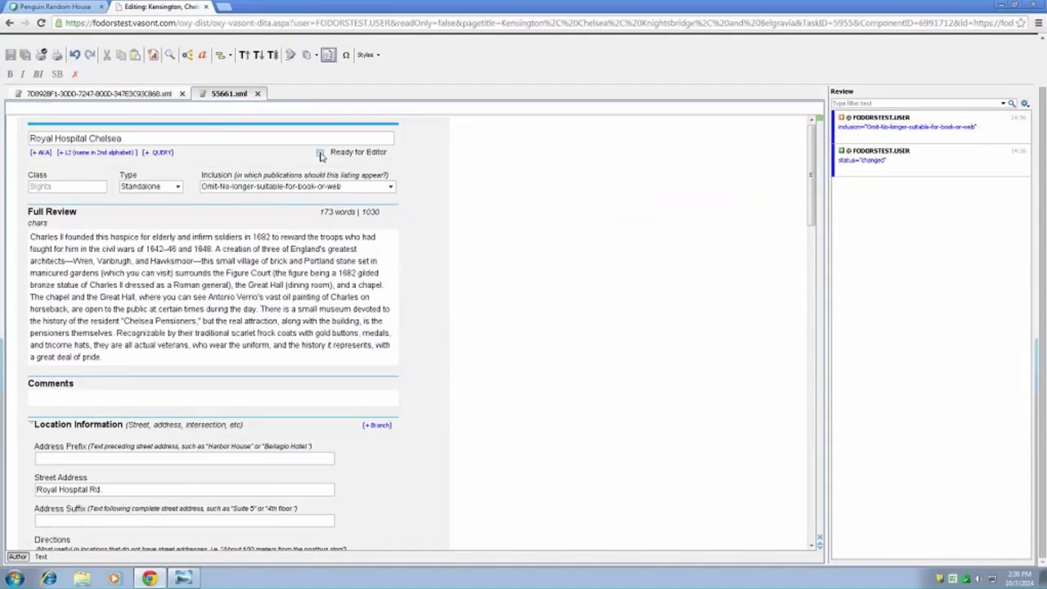
click(320, 153)
click(519, 342)
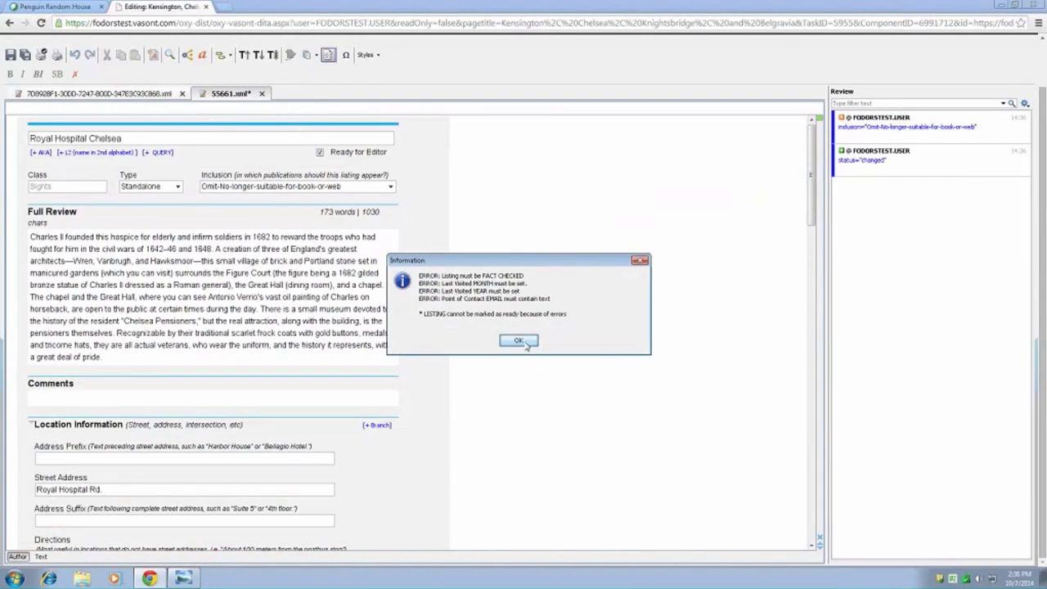
click(528, 343)
drag(815, 190, 815, 425)
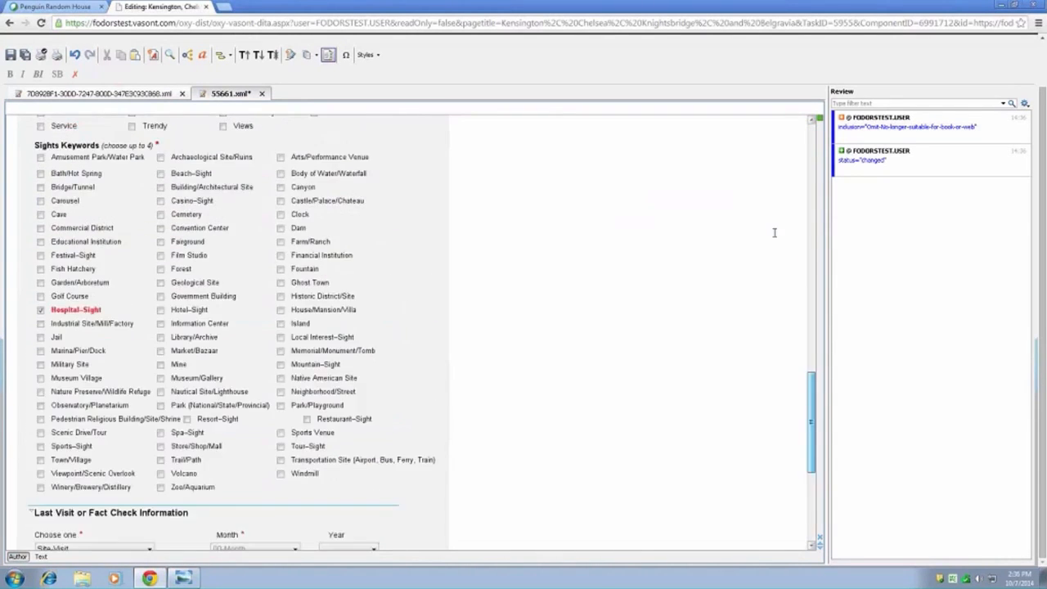
drag(775, 233, 778, 153)
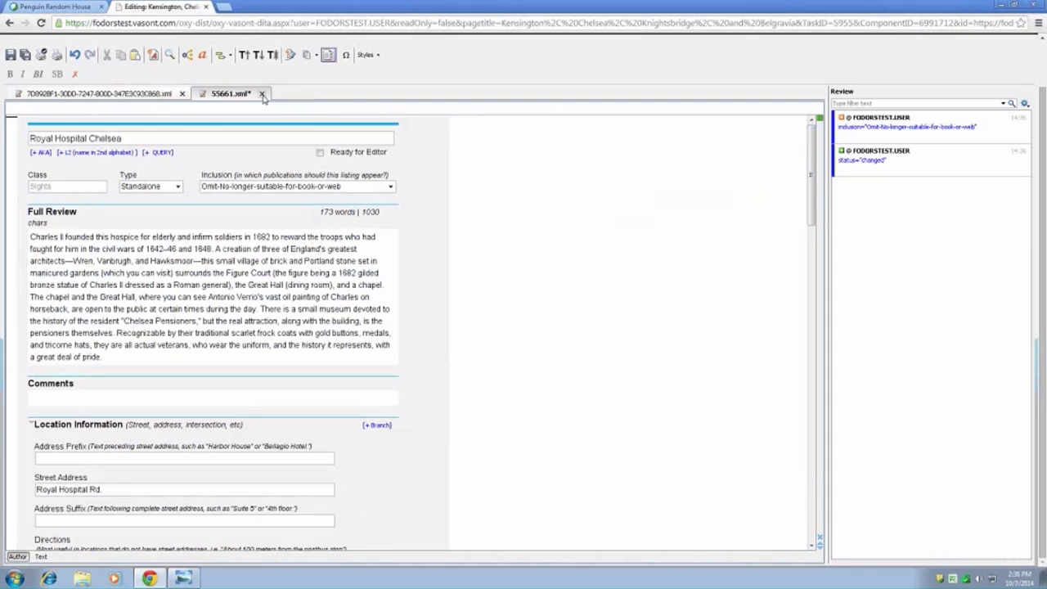
- Return to the chapter text and review the listings' status lines and inclusion shading from Chelsea back up to the Kensington Sights Overview
click(174, 95)
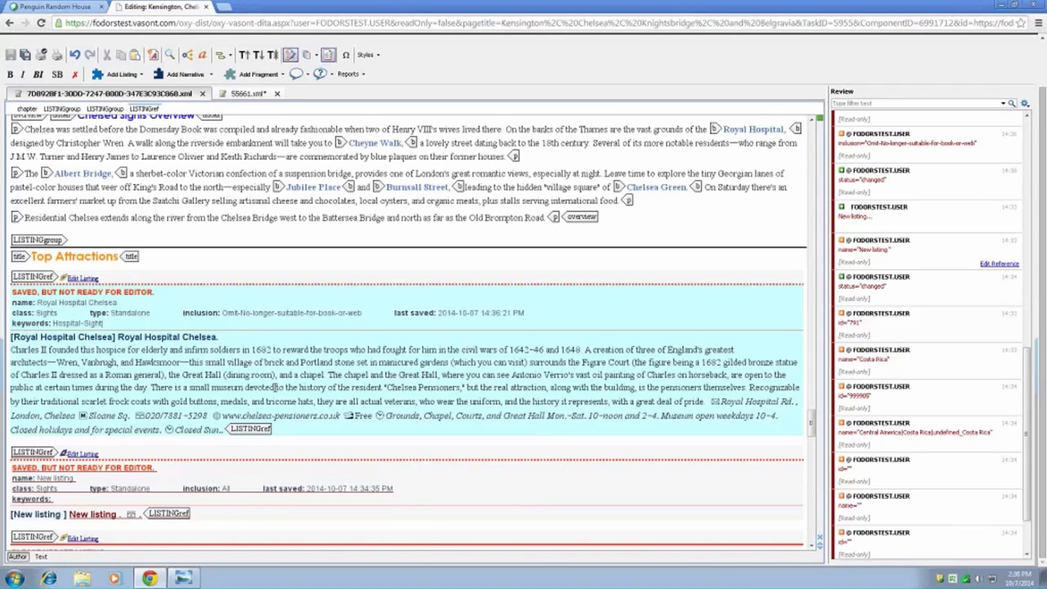
scroll(275, 387, down, 2)
scroll(275, 387, down, 2)
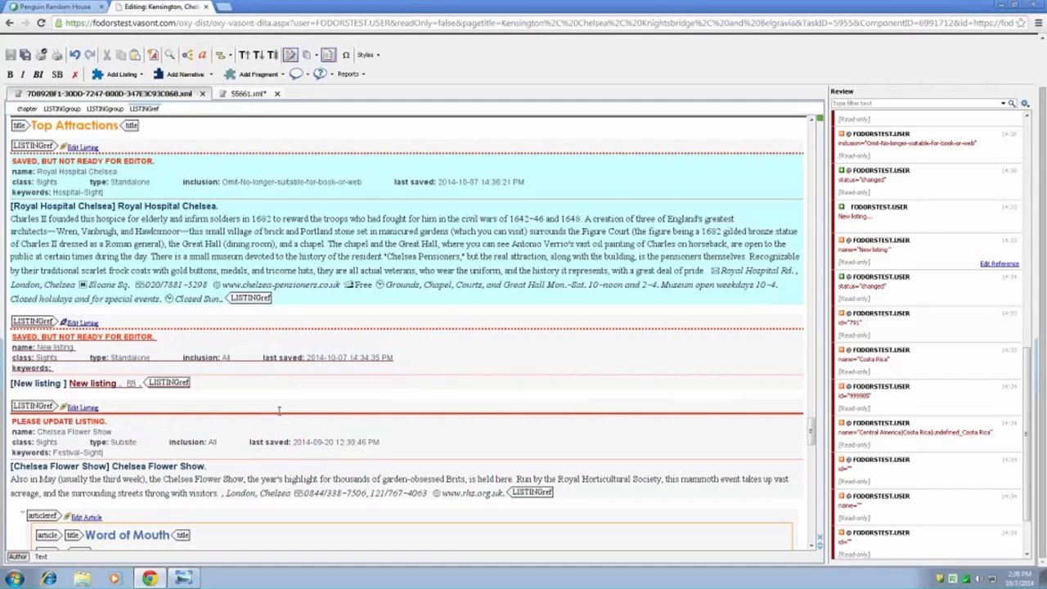
click(245, 399)
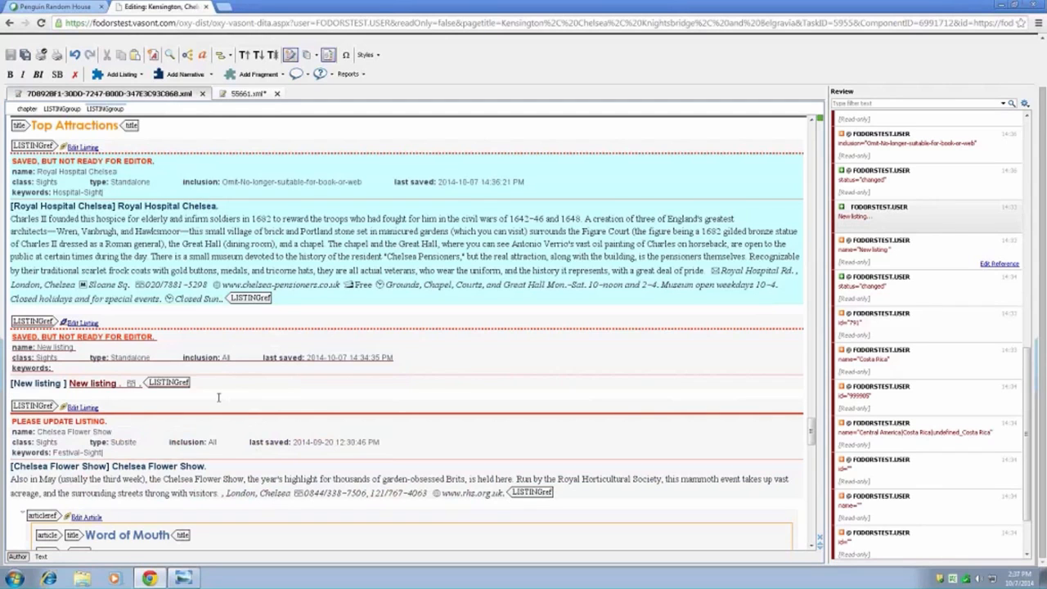
scroll(122, 392, up, 5)
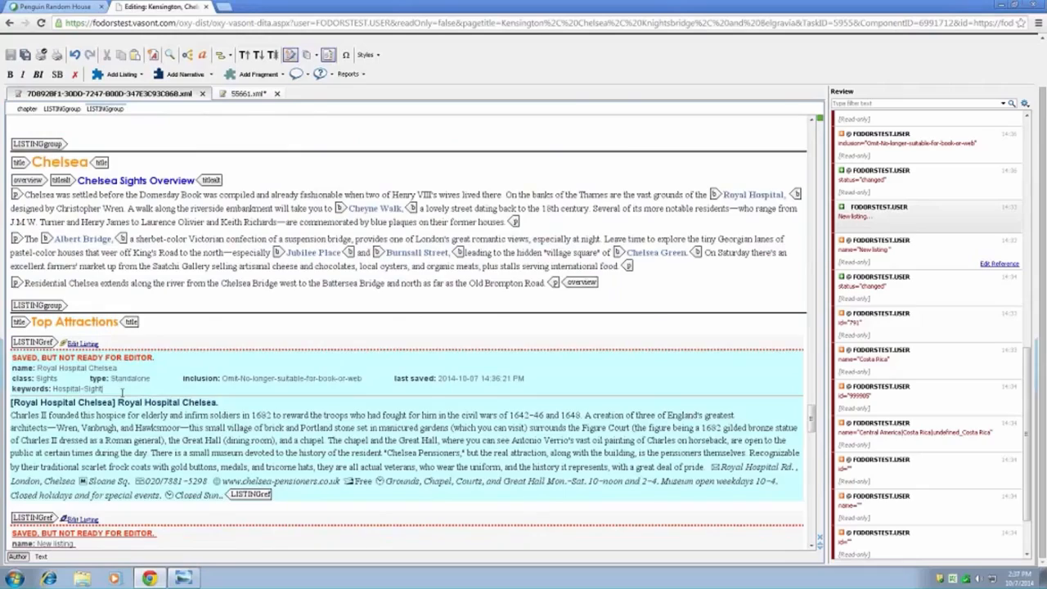
scroll(122, 392, up, 15)
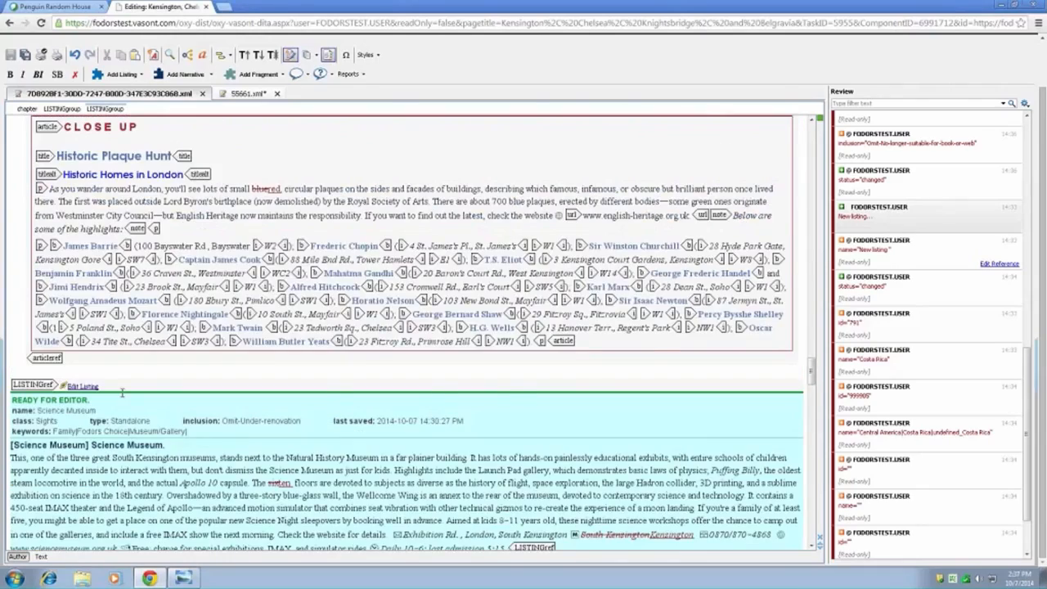
scroll(122, 393, up, 1)
scroll(122, 393, up, 5)
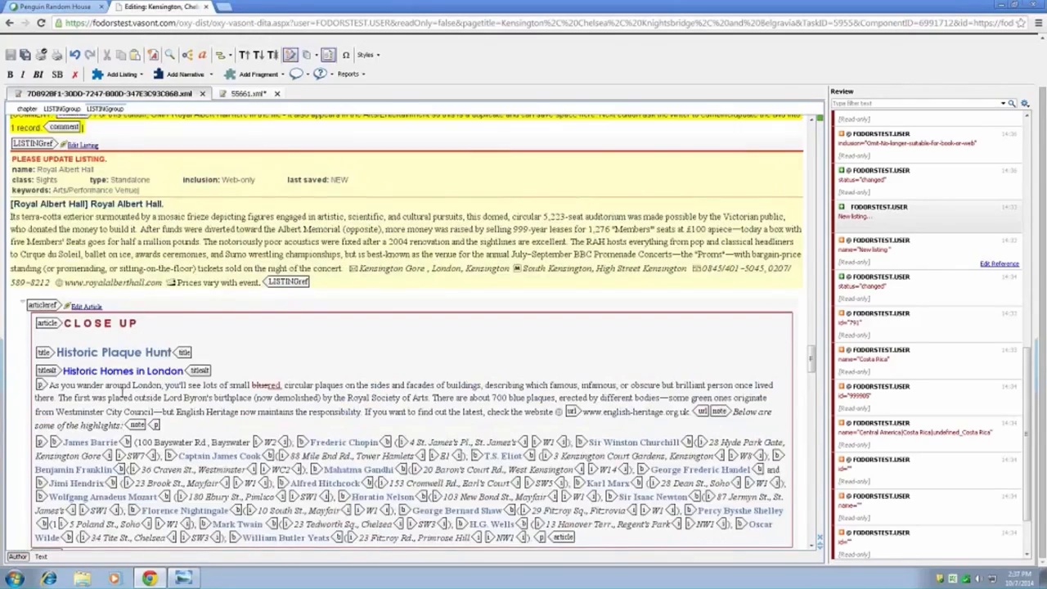
scroll(122, 393, up, 10)
scroll(122, 392, up, 12)
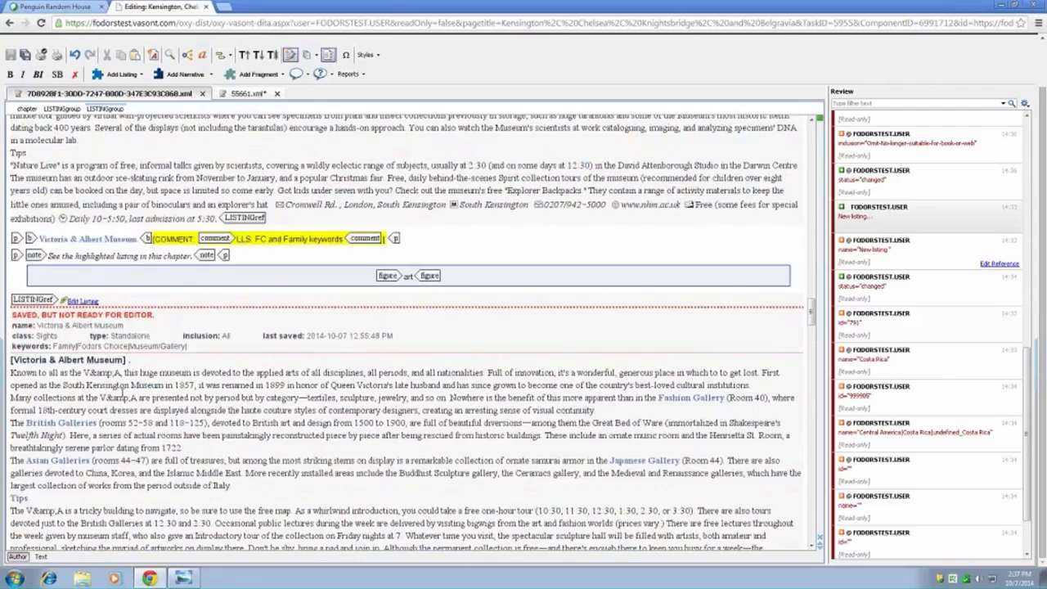
scroll(122, 391, up, 20)
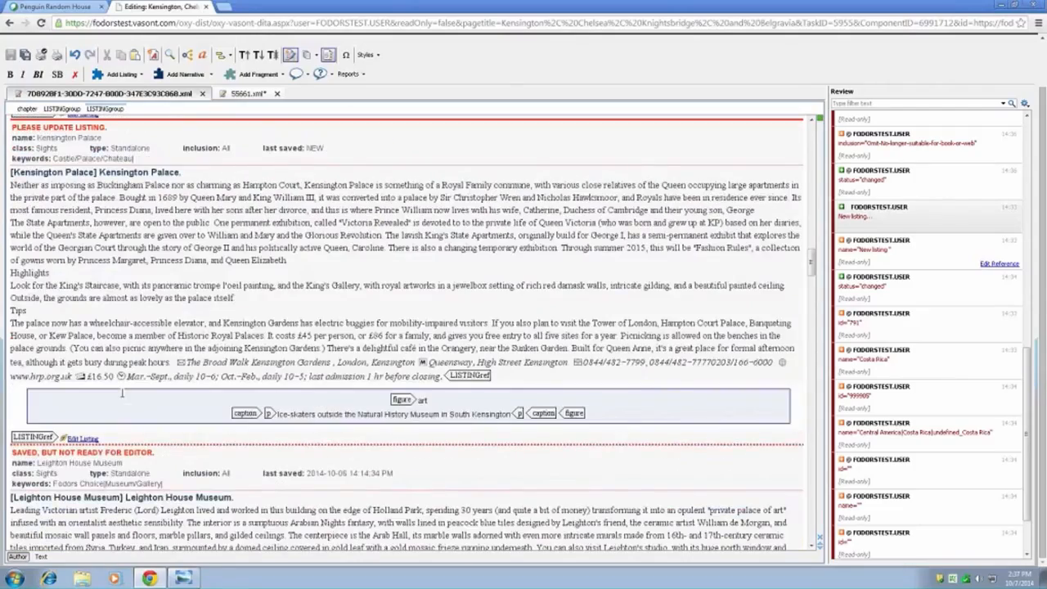
scroll(122, 393, up, 20)
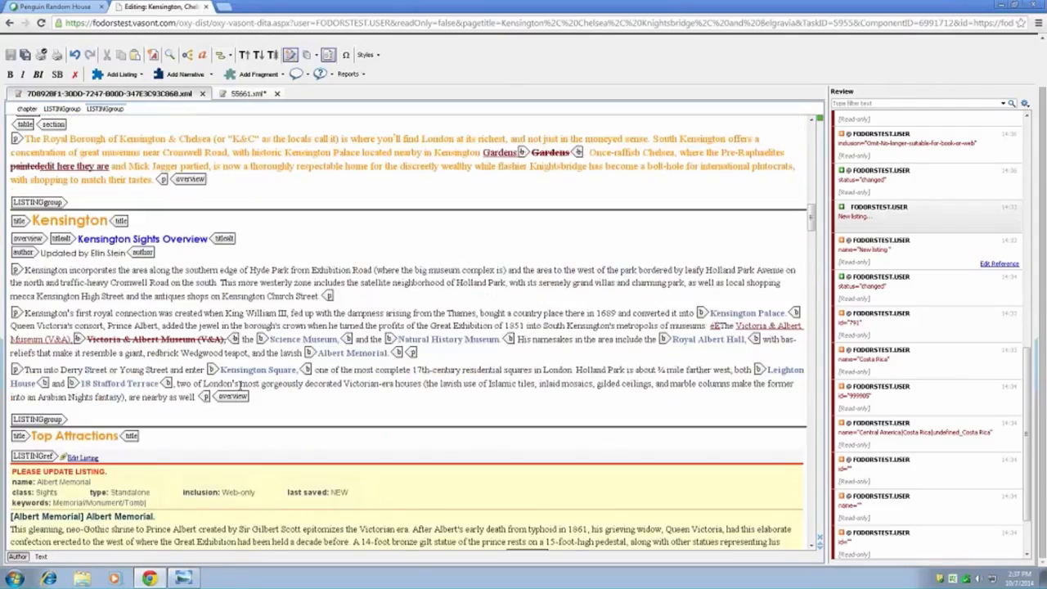
- Add a query reading "Here is my query." at King William III in the second paragraph of the Kensington Sights Overview
click(269, 312)
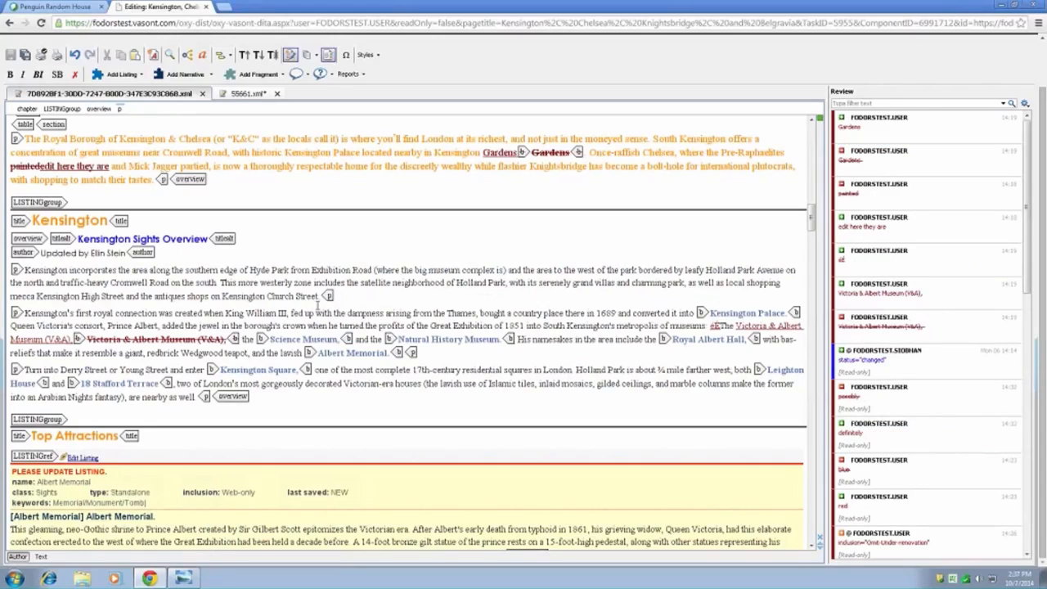
click(306, 75)
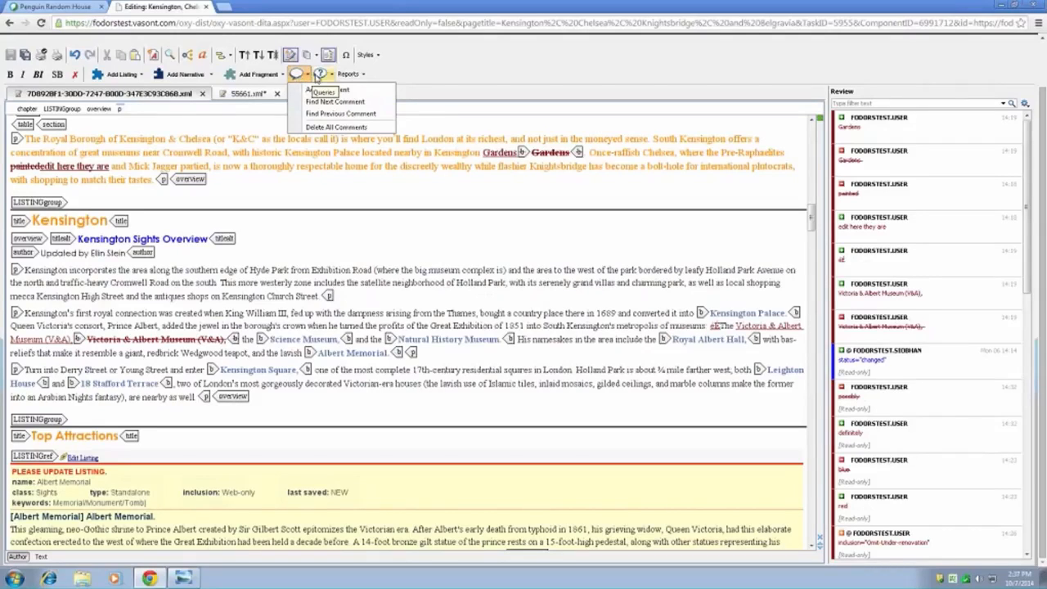
click(318, 75)
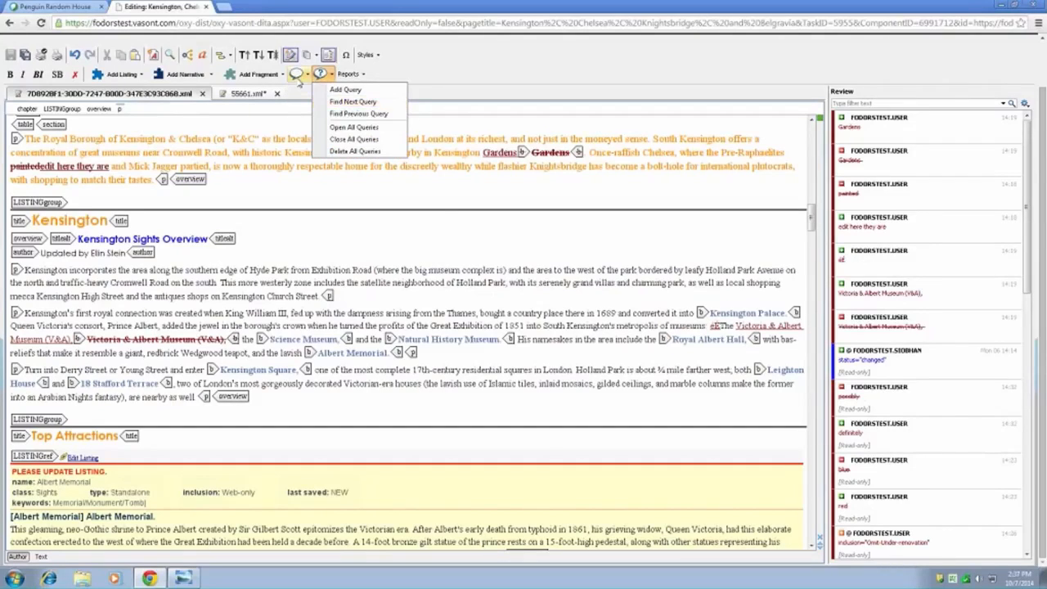
click(298, 76)
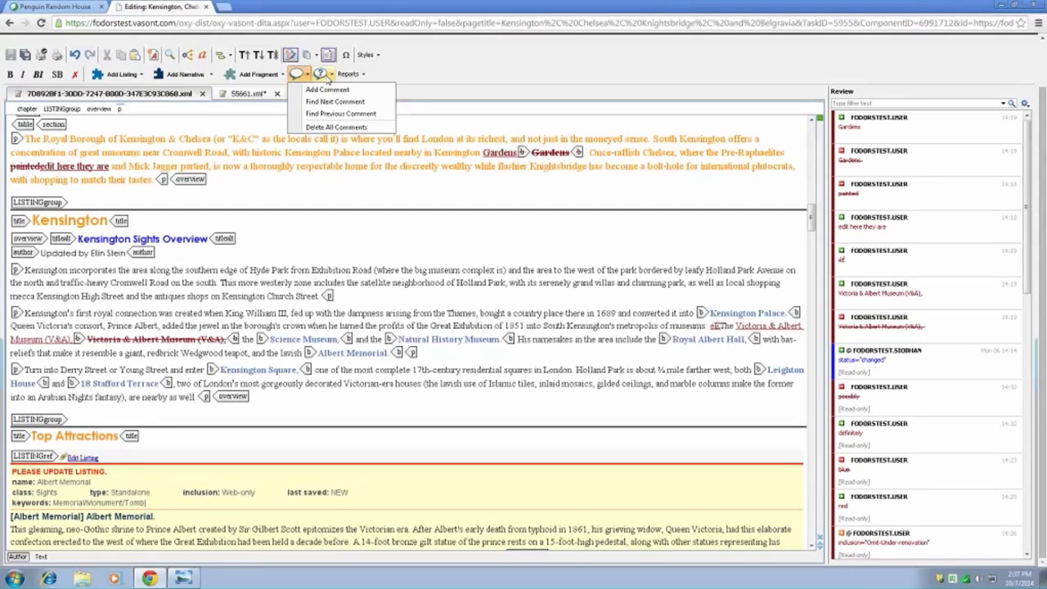
click(328, 74)
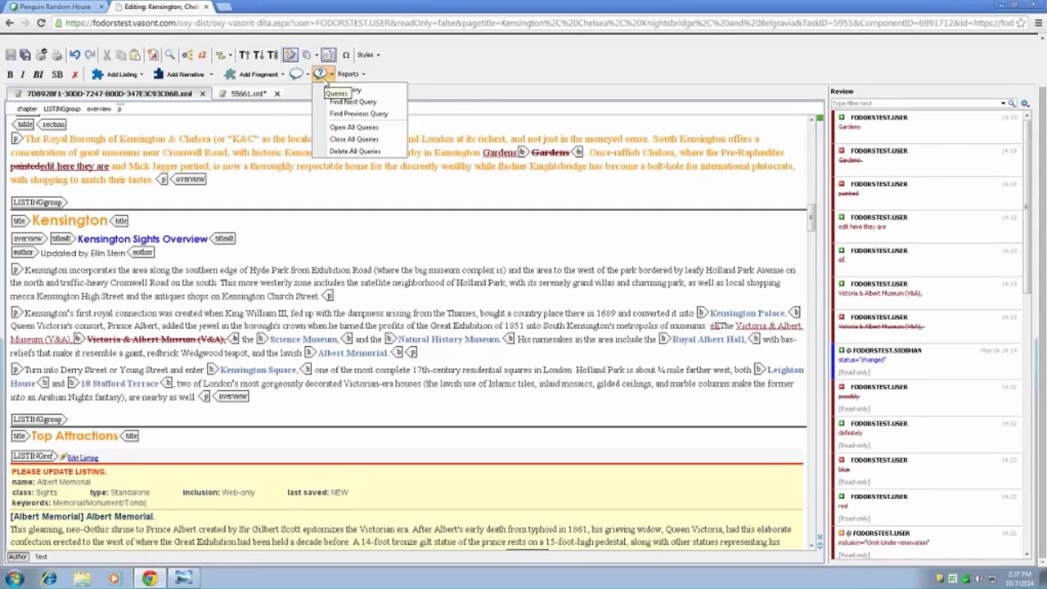
scroll(329, 94, down, 2)
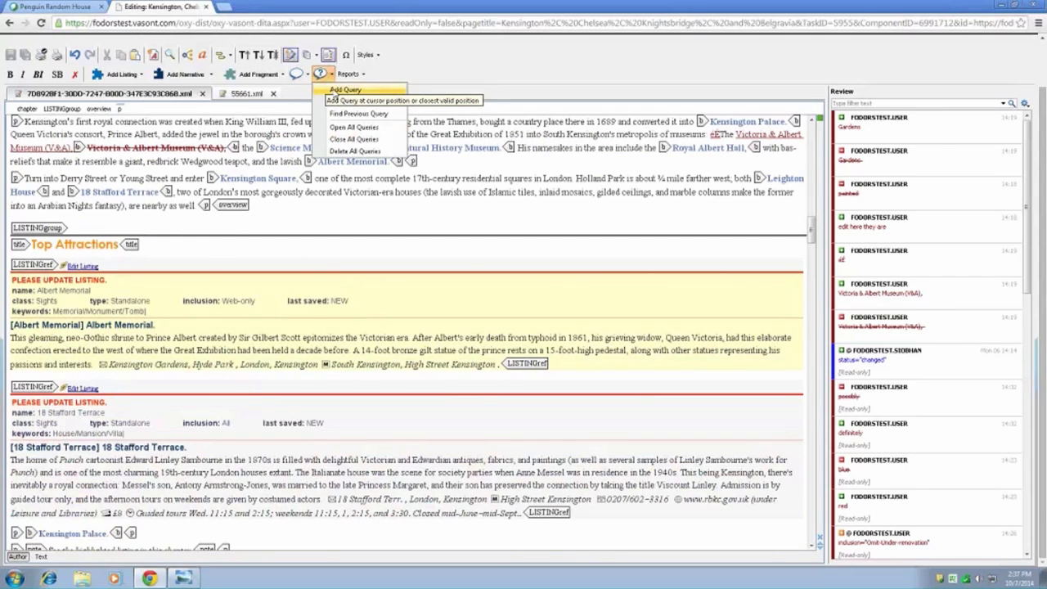
click(343, 90)
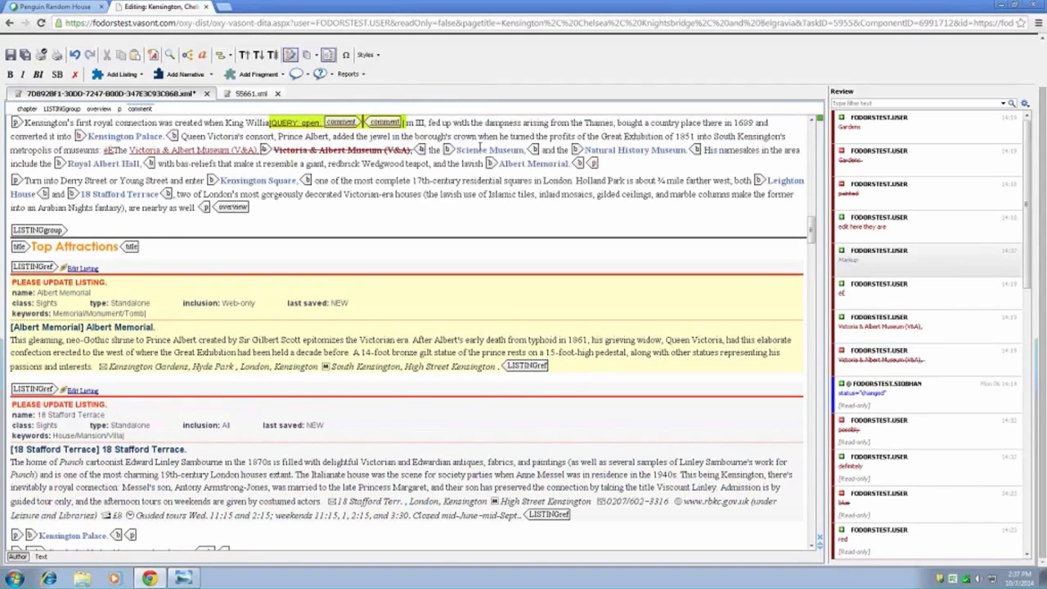
scroll(363, 246, up, 2)
text(p)
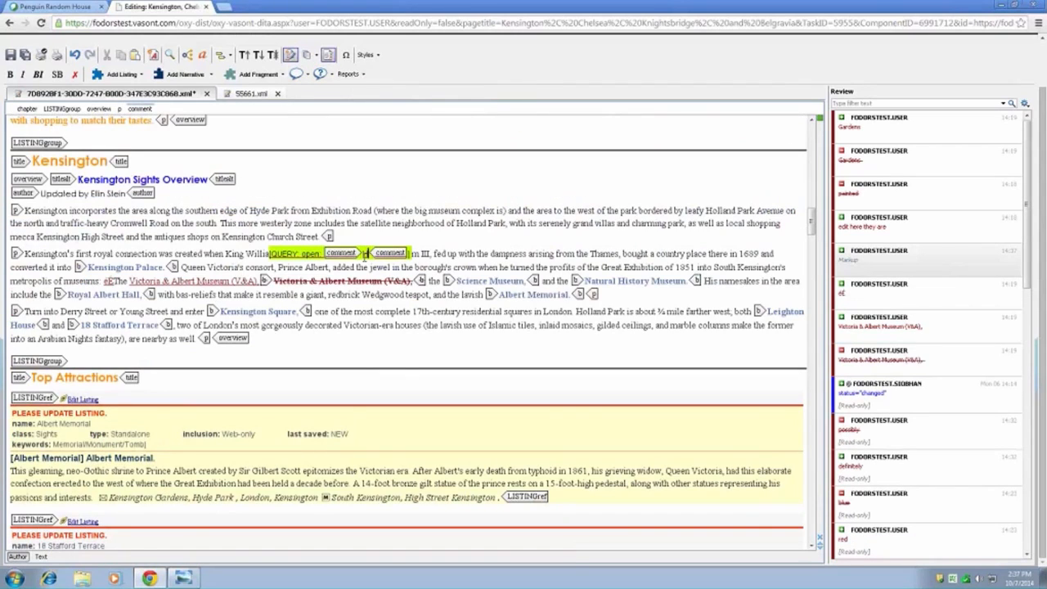
text(ere is my)
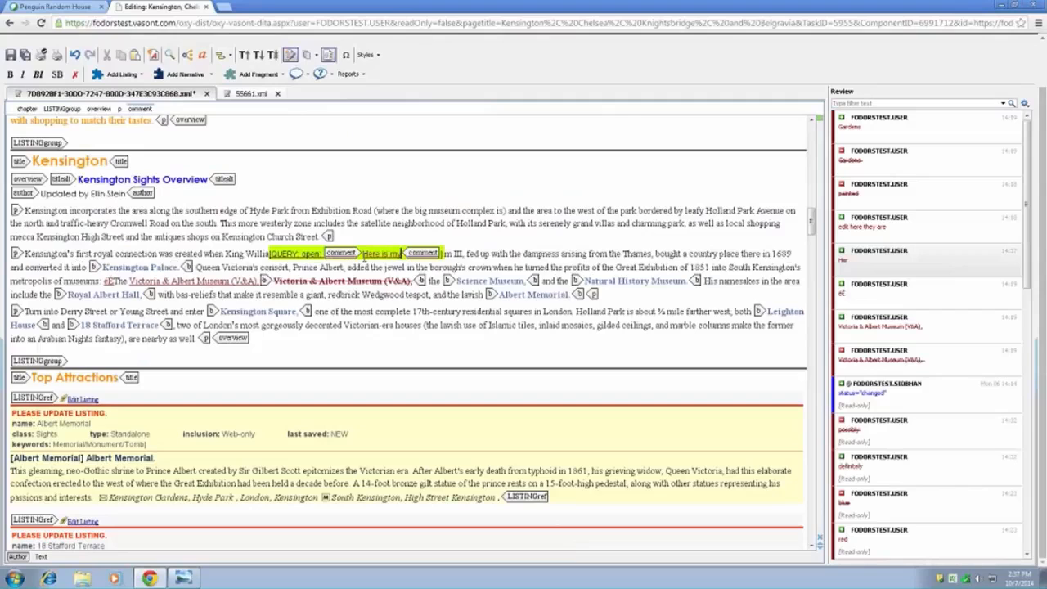
text( query.)
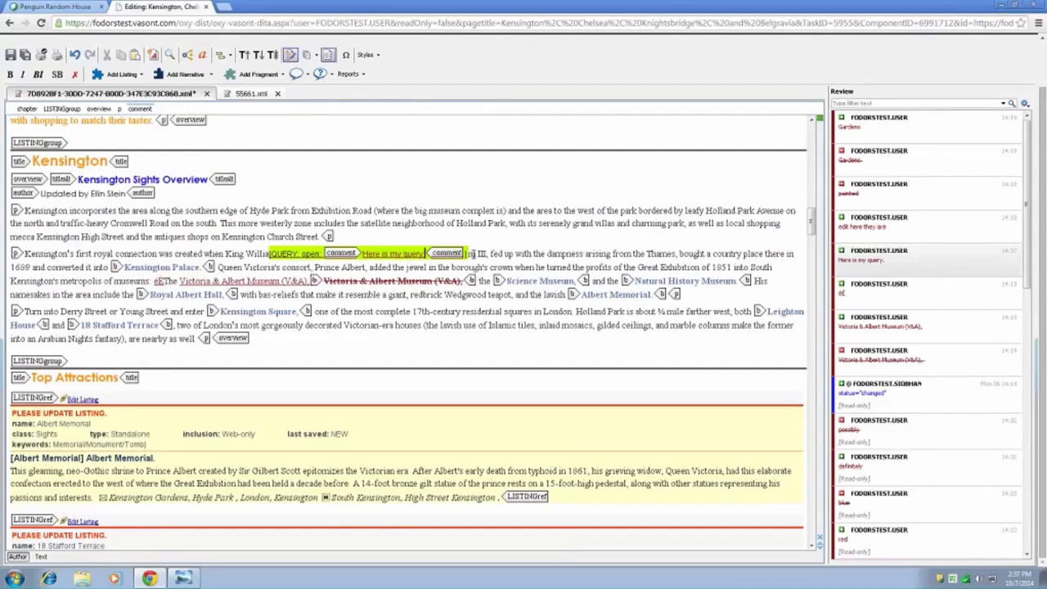
- Add a comment reading "Here is a comment." after "fed up" in the second paragraph of the Kensington Sights Overview
click(510, 253)
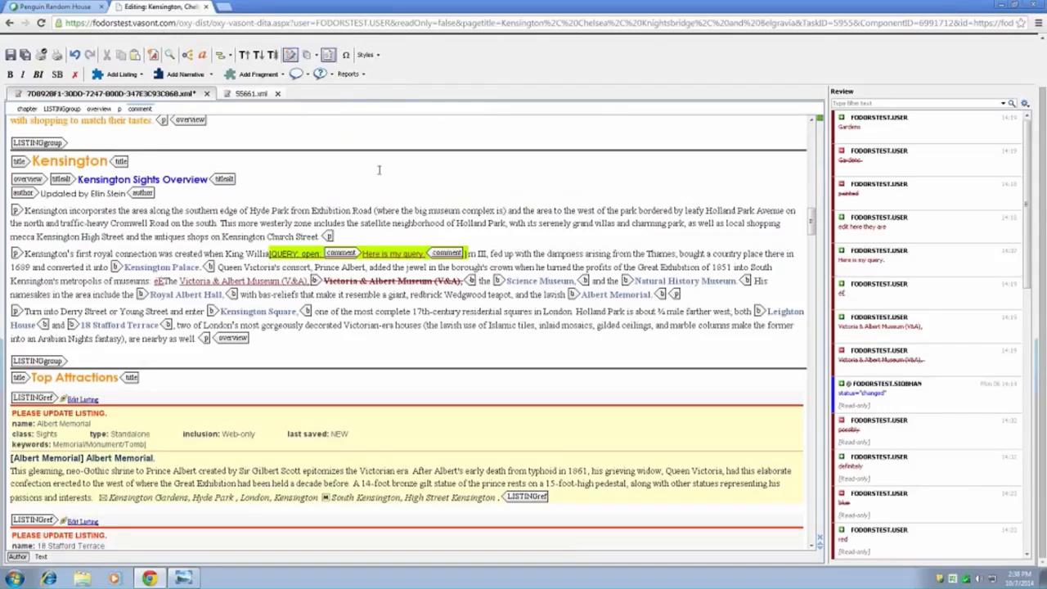
click(306, 75)
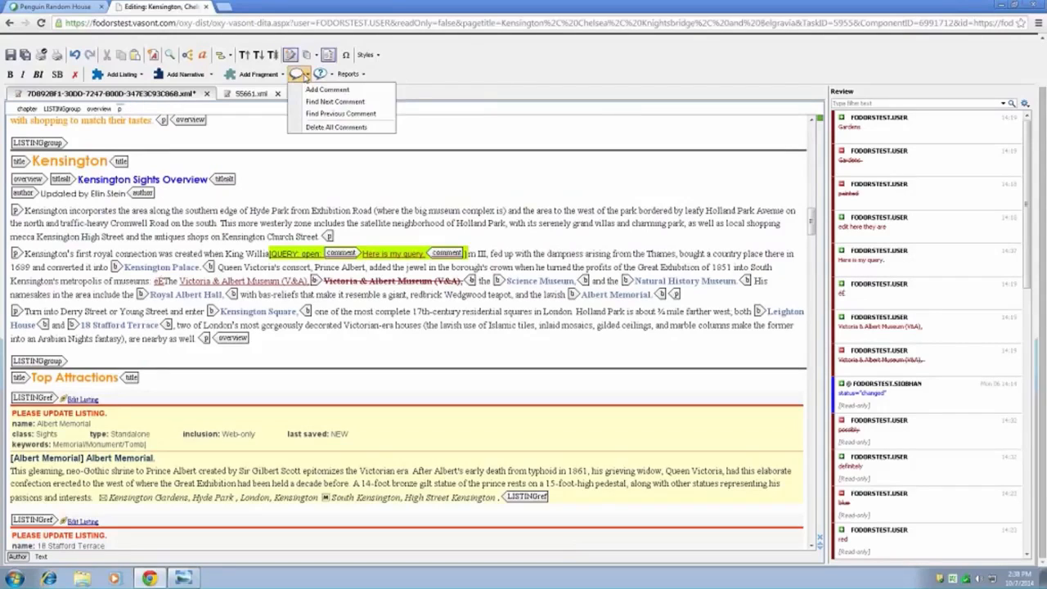
click(327, 89)
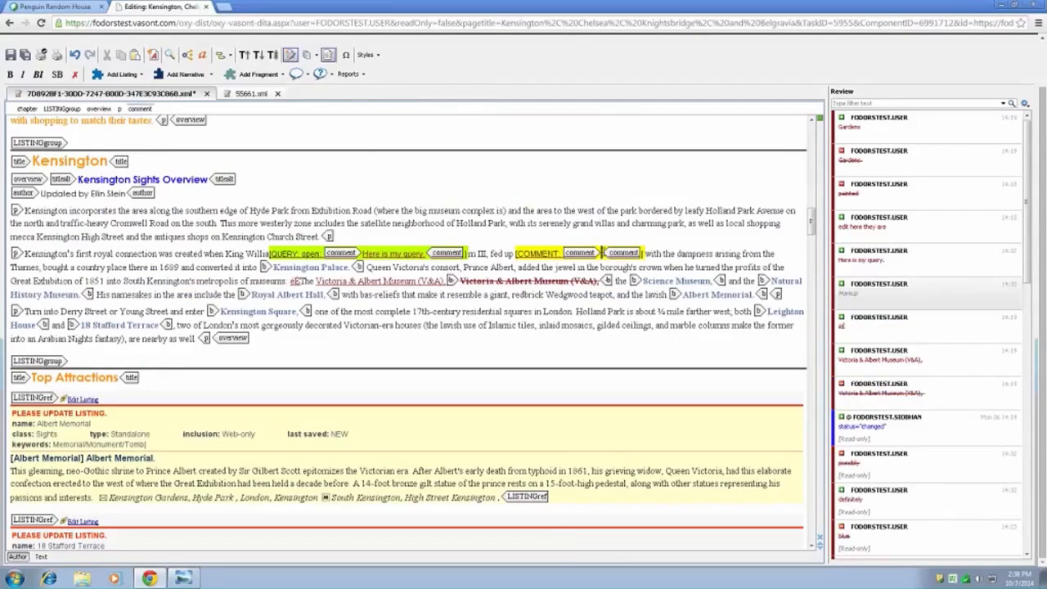
text(Here is a comment)
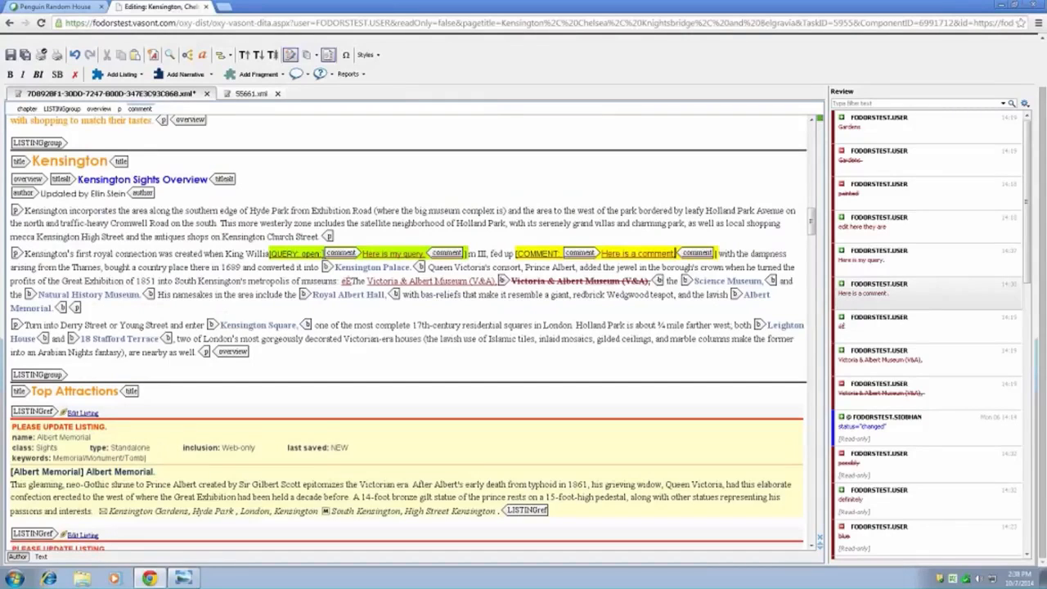
- Find the next query from the King William III passage onward, and search once more for any further query
click(304, 254)
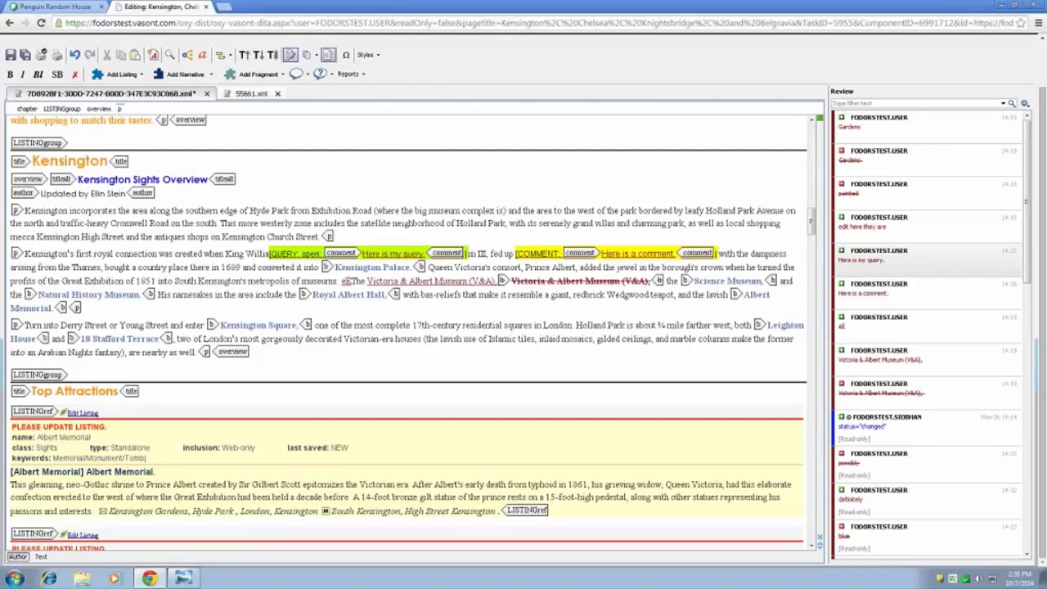
click(320, 74)
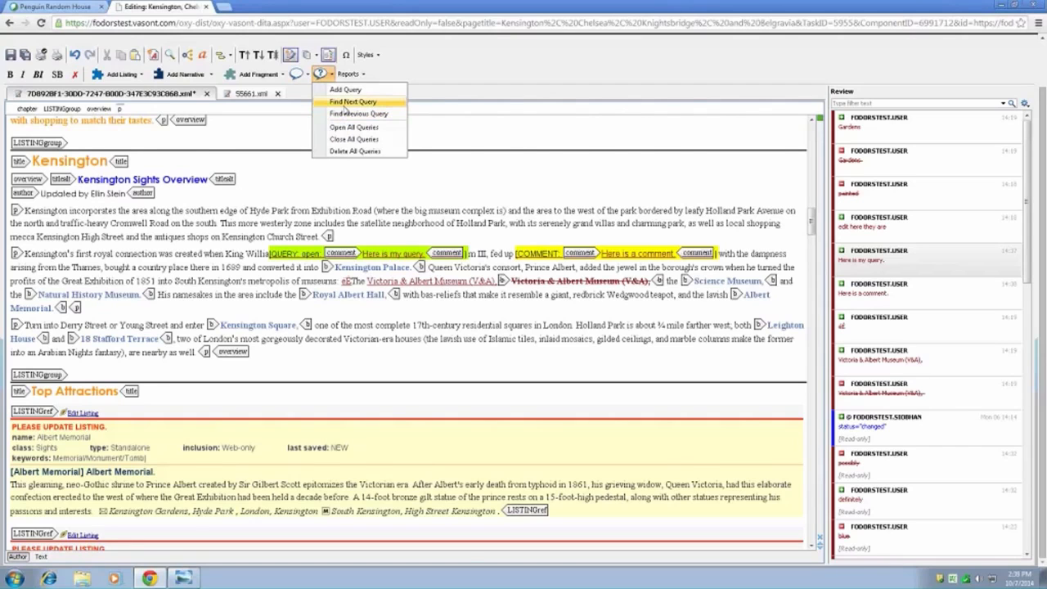
click(344, 103)
scroll(124, 434, down, 3)
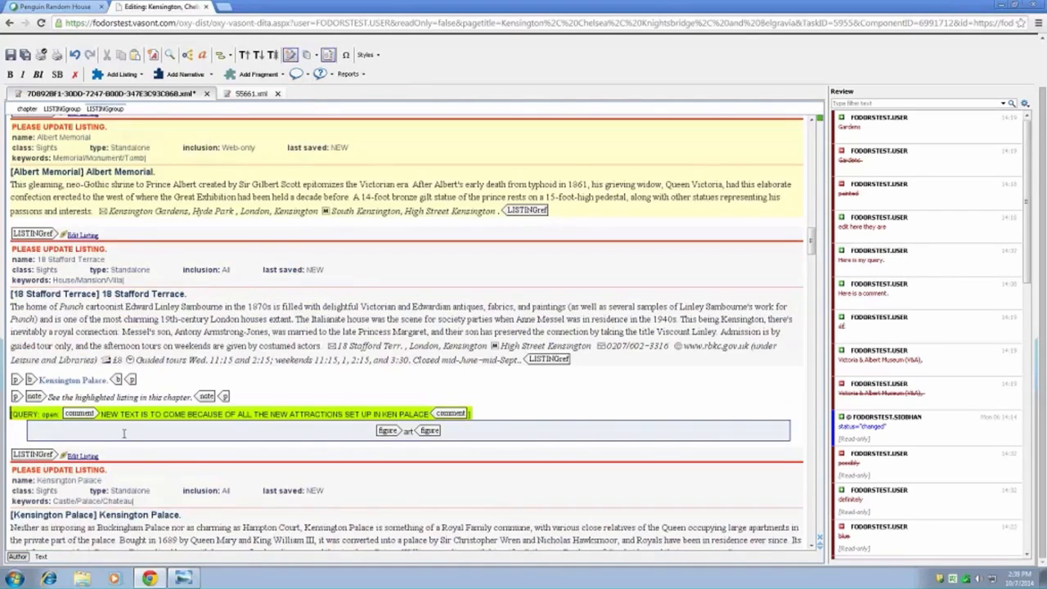
click(320, 73)
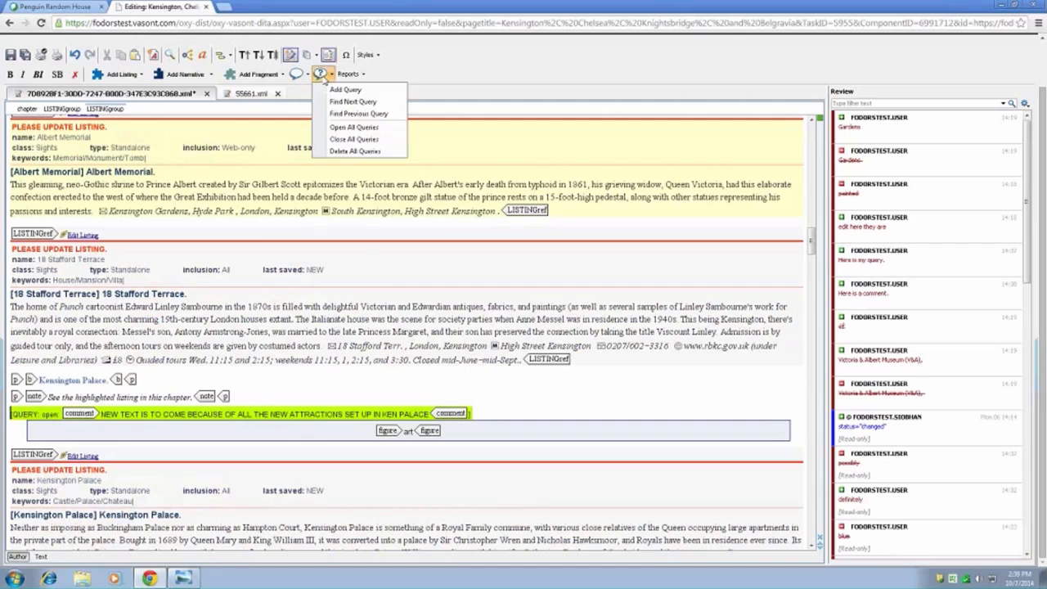
click(344, 102)
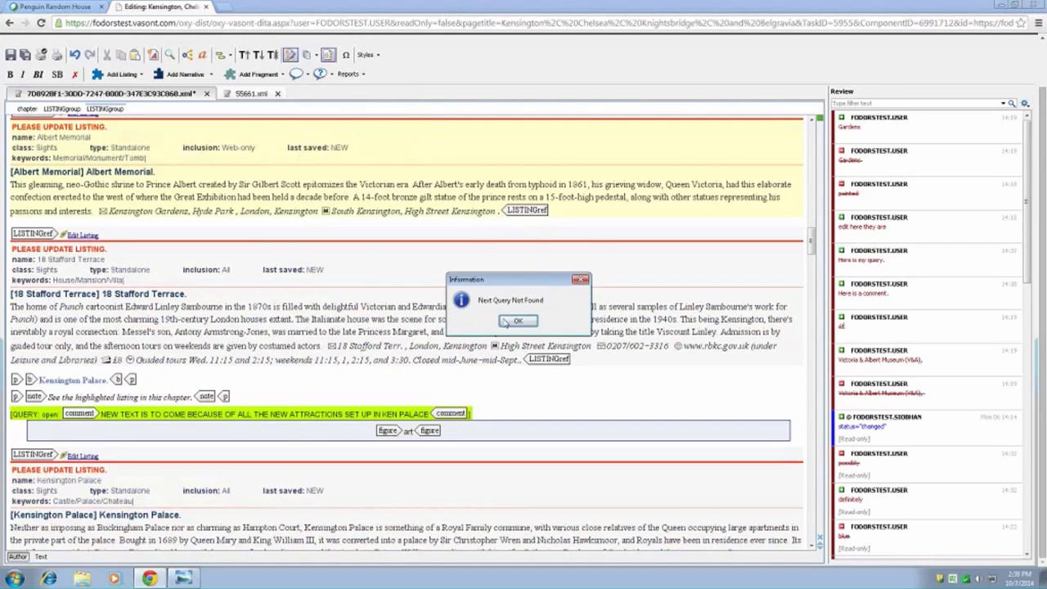
click(519, 320)
- Find the next comment in the chapter and look at it in its surrounding listing text
click(322, 75)
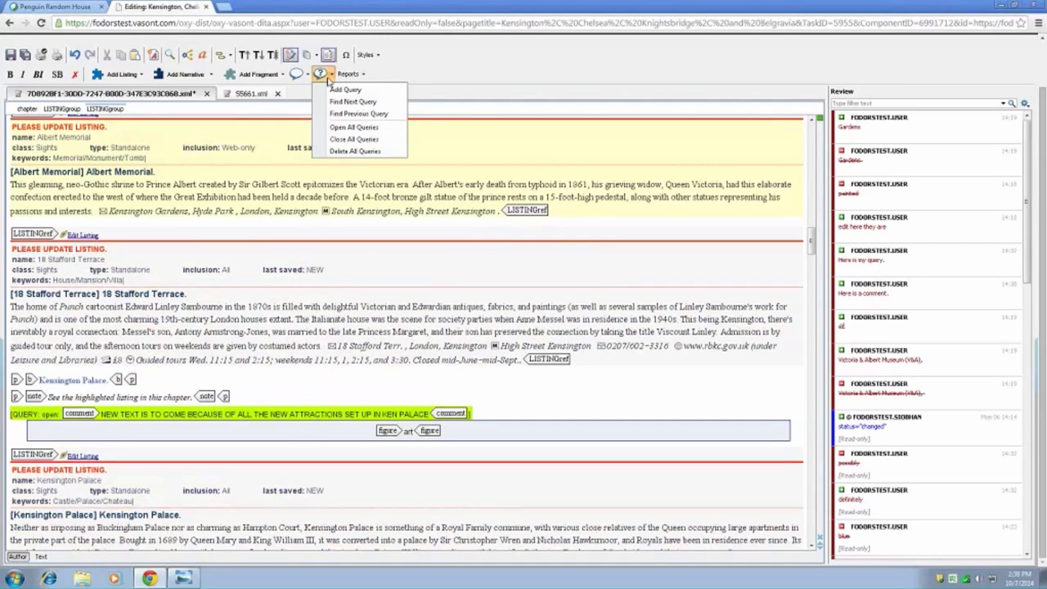
click(299, 75)
click(334, 102)
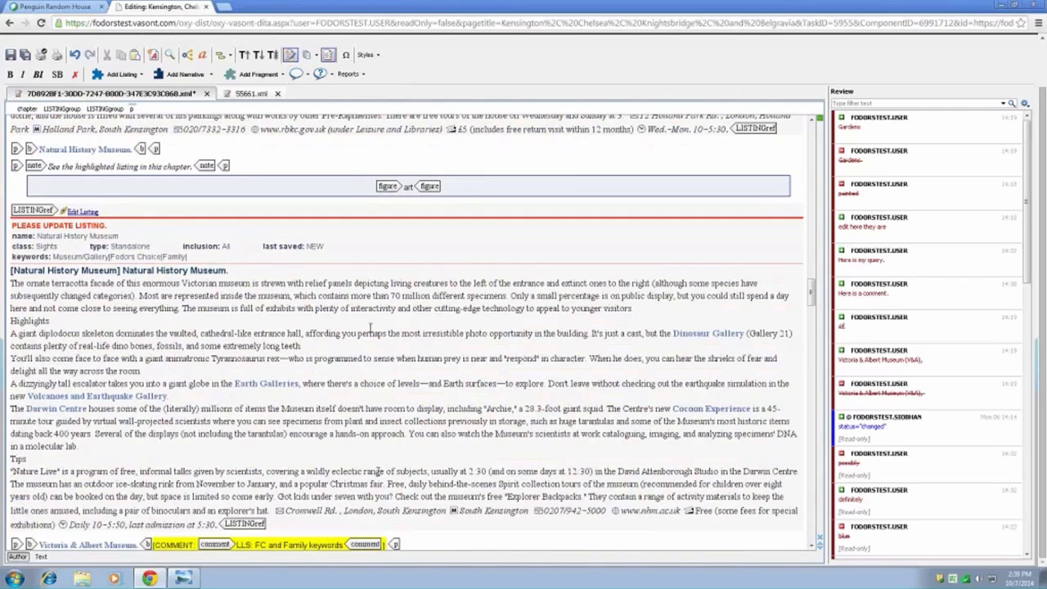
scroll(379, 474, down, 3)
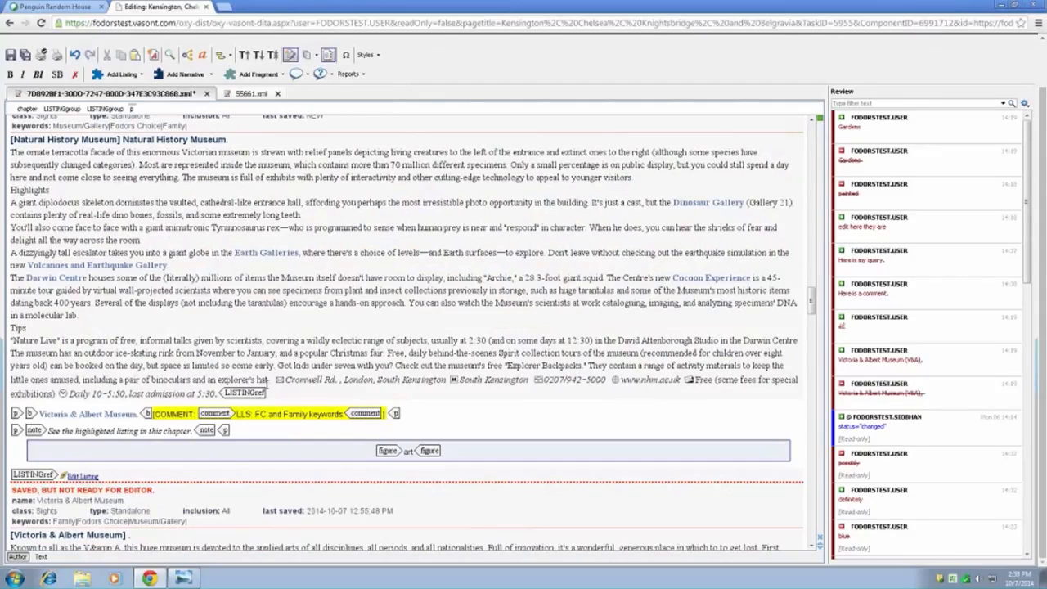
- Display the chapter in the View Queries style and place the cursor in the query about new Kensington Palace text
click(365, 55)
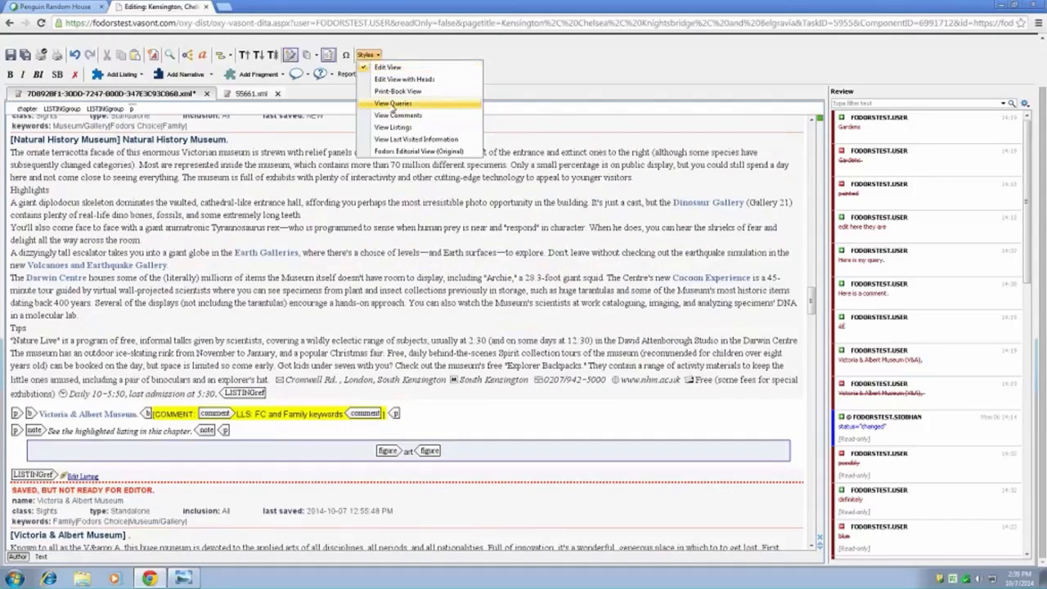
click(392, 104)
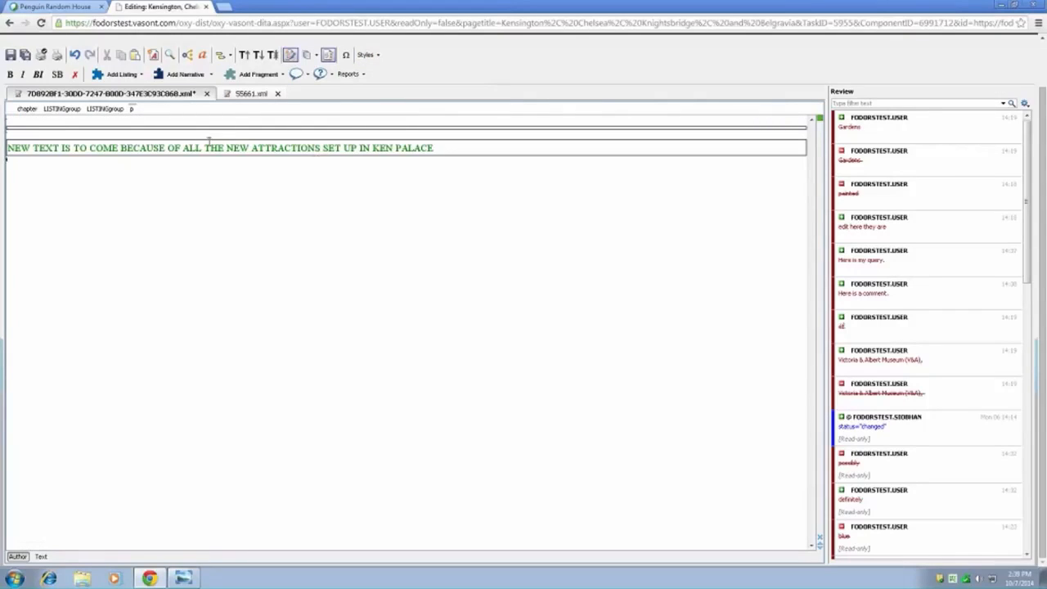
click(97, 147)
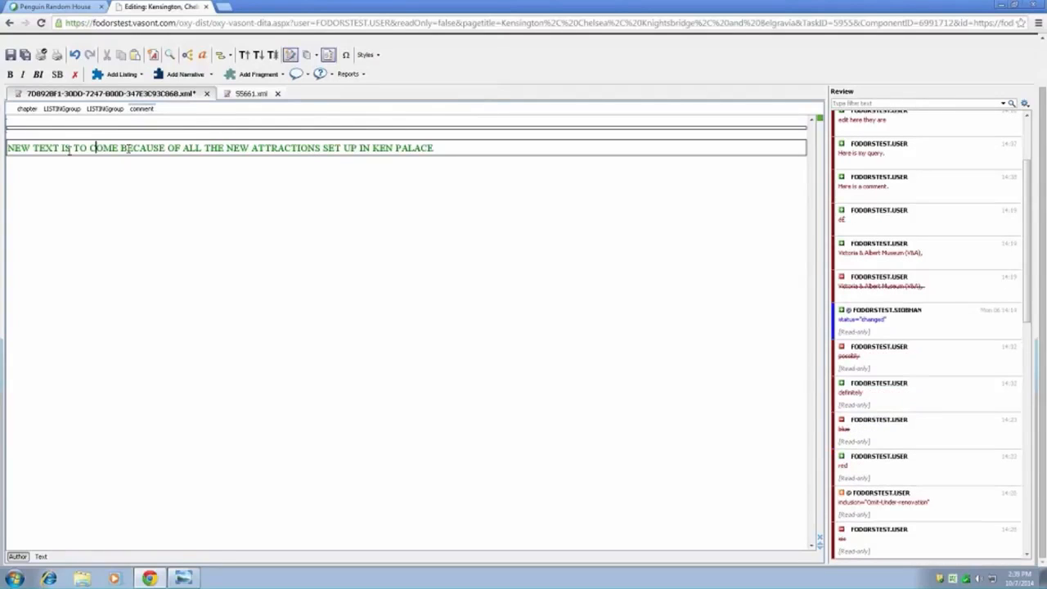
- Display the chapter in the View Comments style and place the cursor in the comment about omitting Royal Albert Hall
click(368, 55)
click(404, 116)
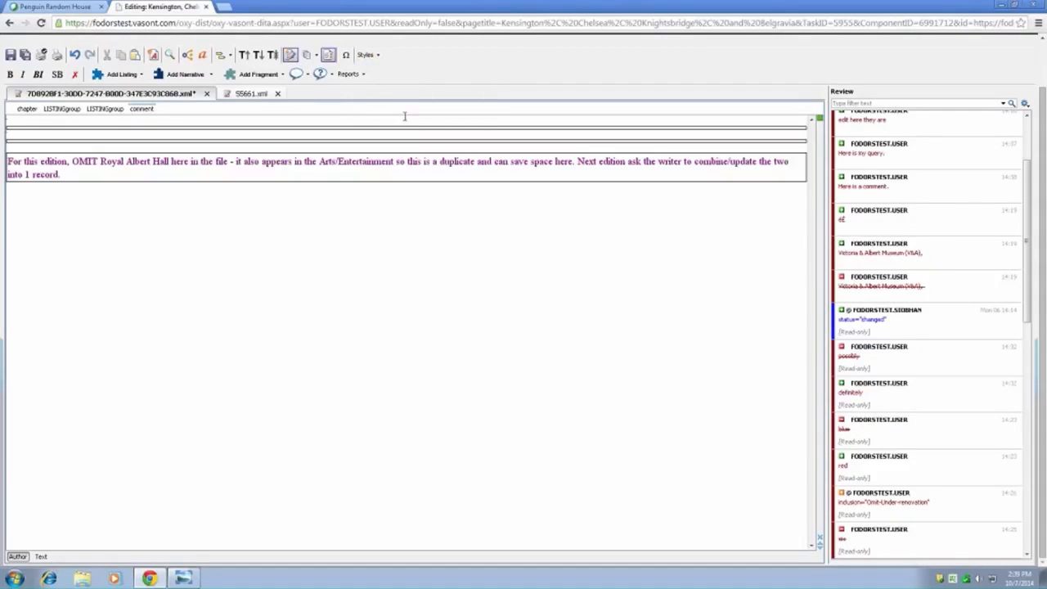
click(75, 173)
- Return to the Edit View style and locate the Royal Albert Hall omission comment below the Holland Park listing in Worth Noting
click(367, 55)
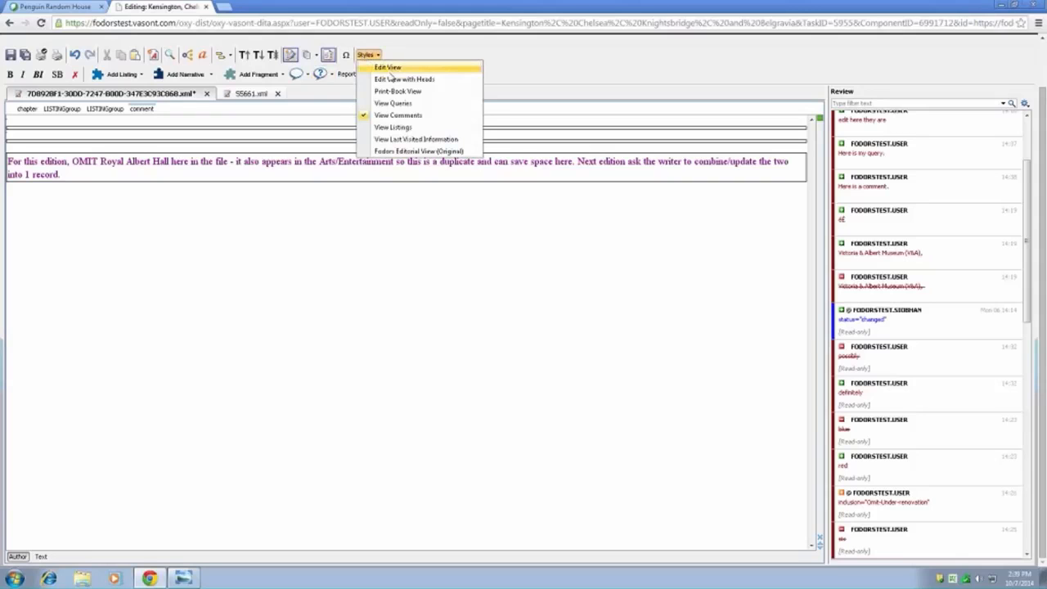
click(391, 70)
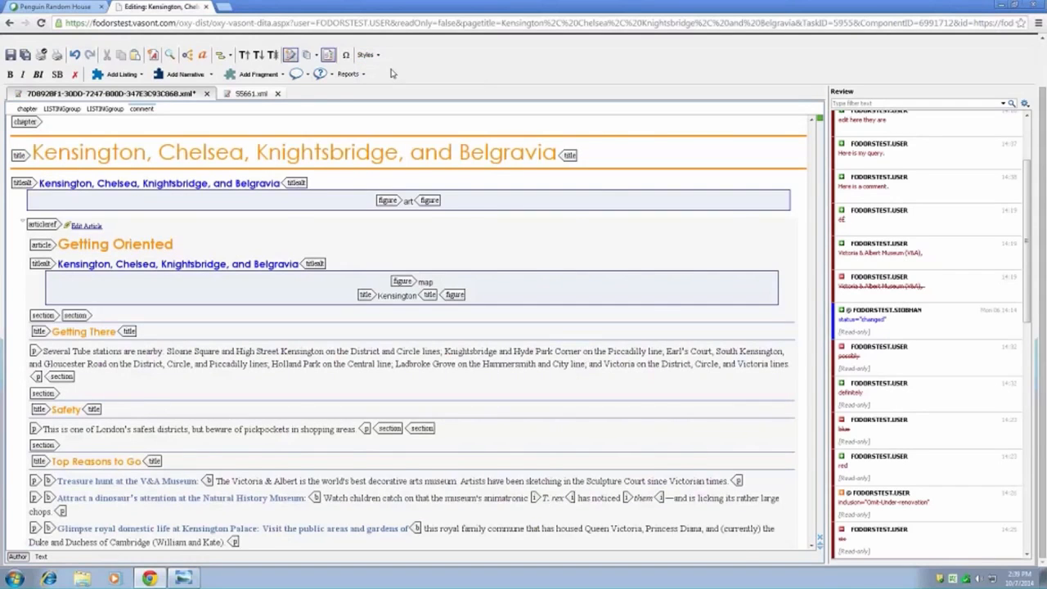
scroll(311, 457, down, 3)
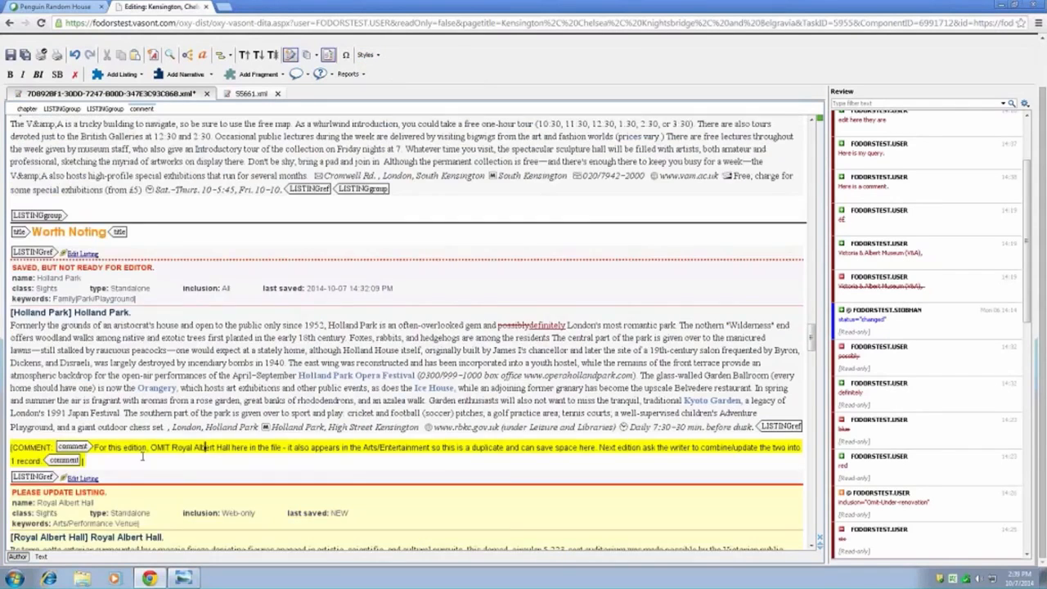
click(171, 447)
click(211, 447)
click(202, 388)
scroll(260, 397, up, 1)
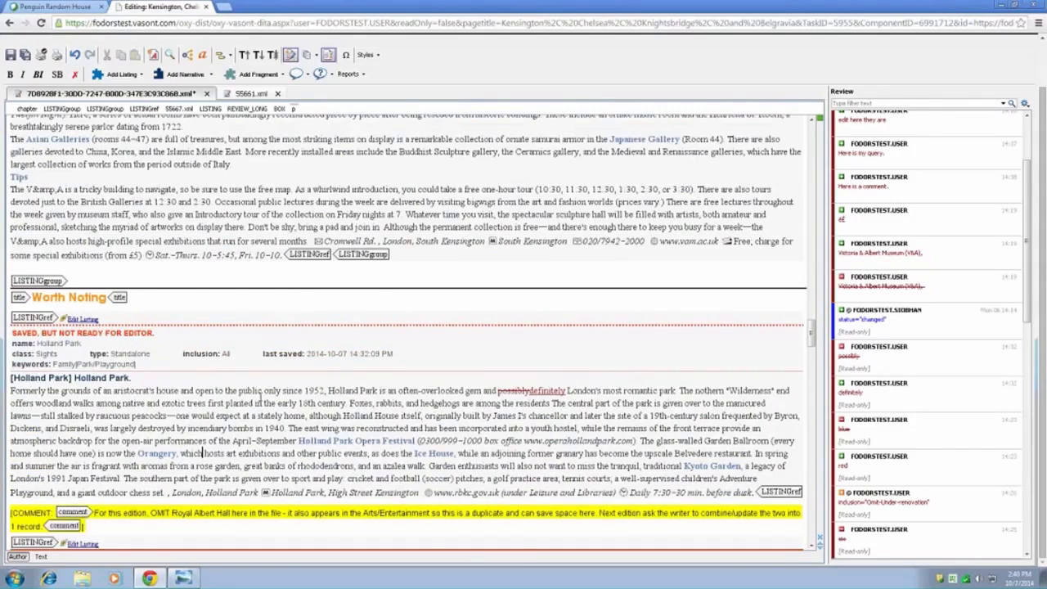
- Enlarge the displayed chapter text twice, reduce it again, and return to the start of the chapter
scroll(260, 398, up, 4)
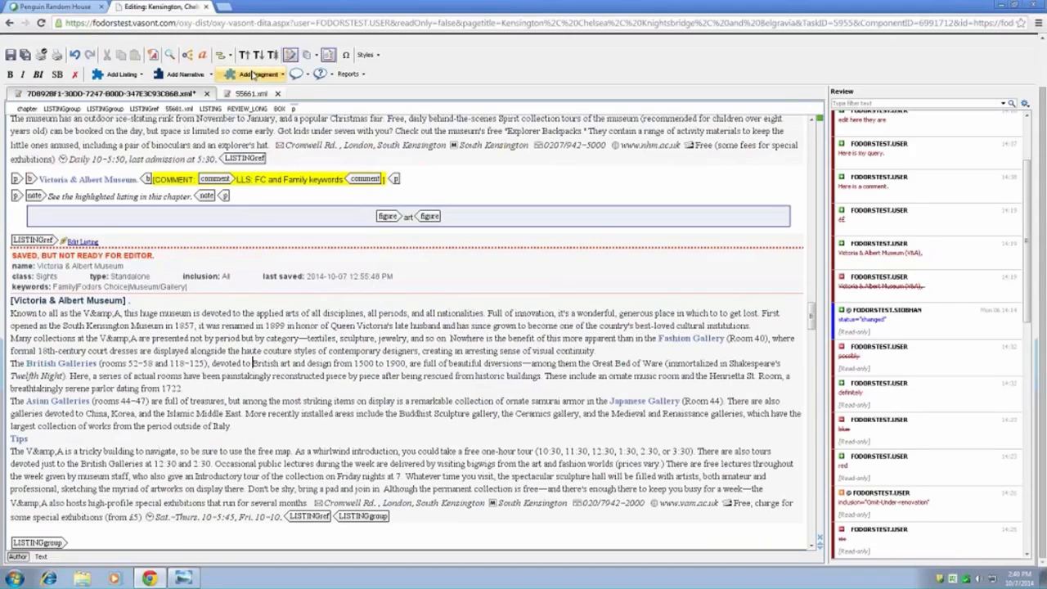
click(247, 57)
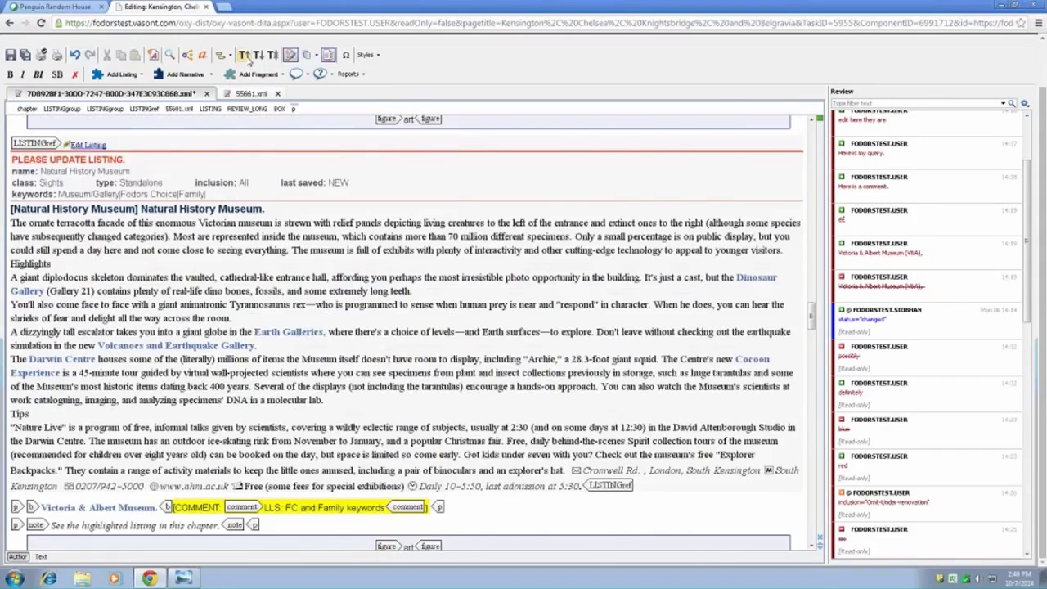
click(244, 55)
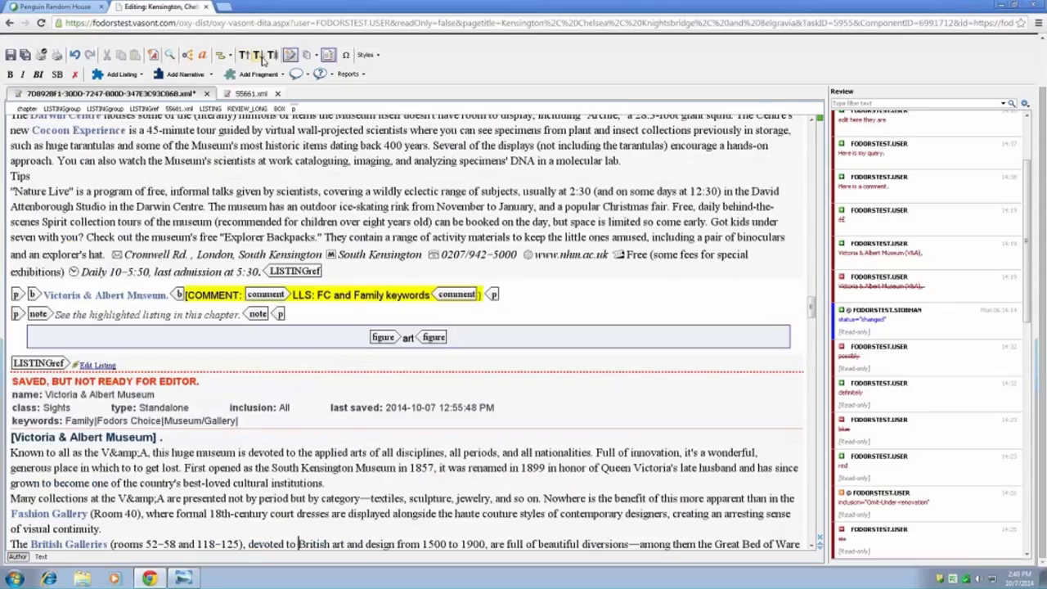
click(259, 55)
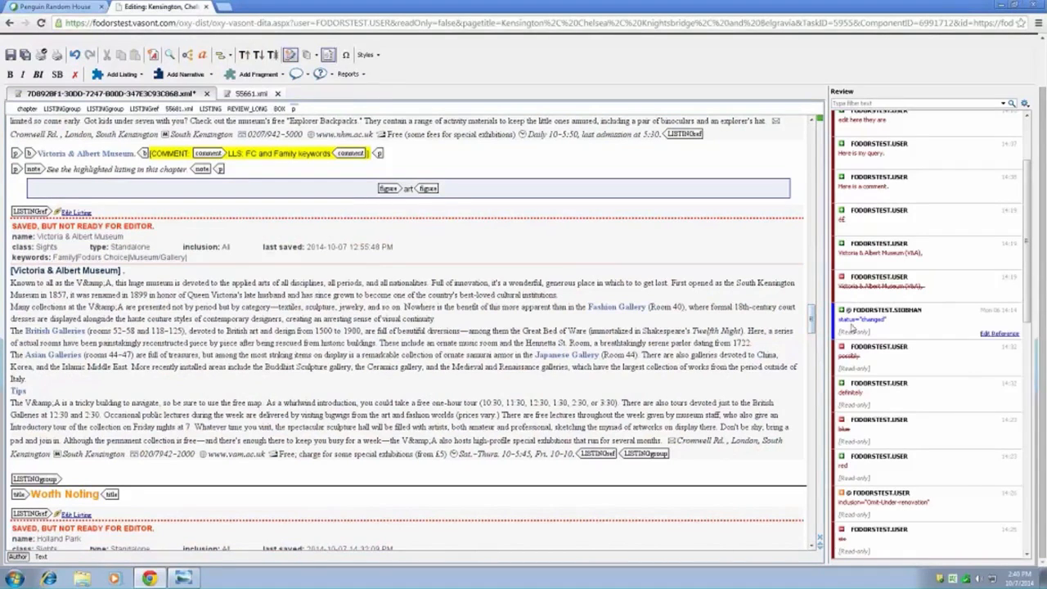
drag(810, 315, 811, 138)
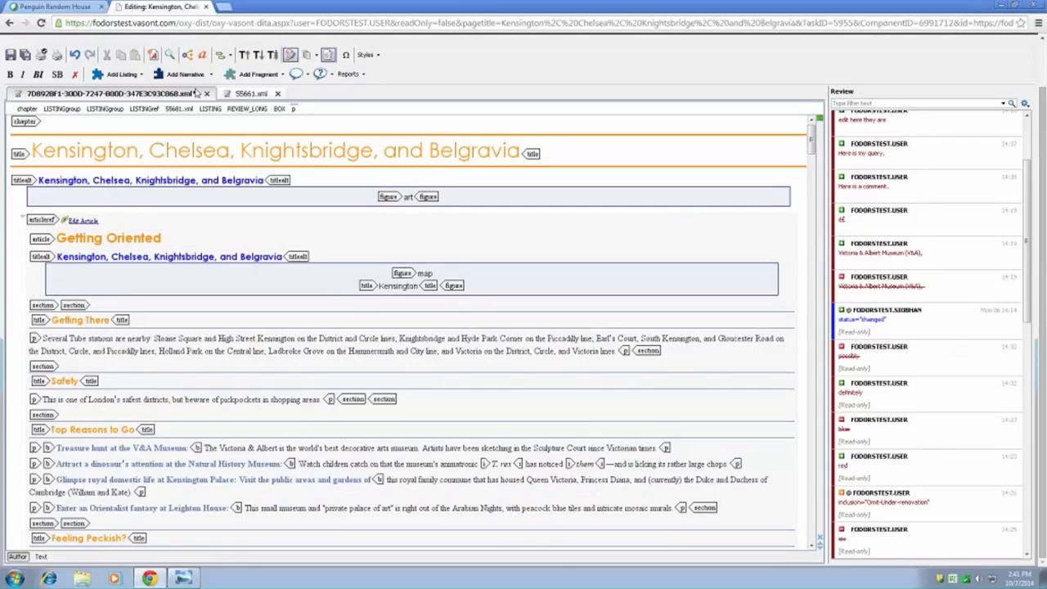
- Save the edited Kensington chapter and return to the start of the review list and the page header
click(13, 60)
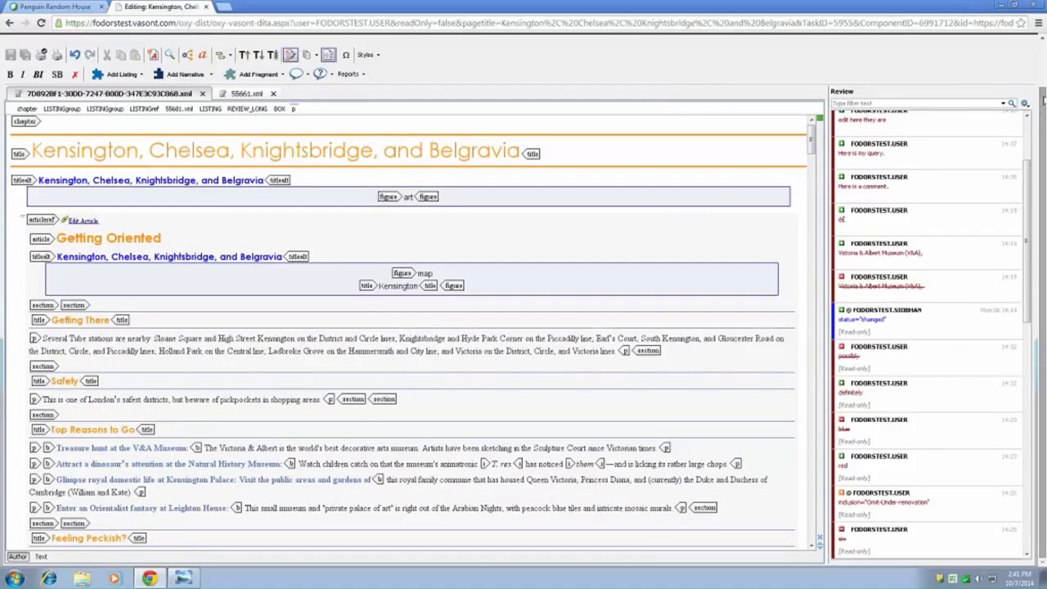
scroll(1027, 114, up, 3)
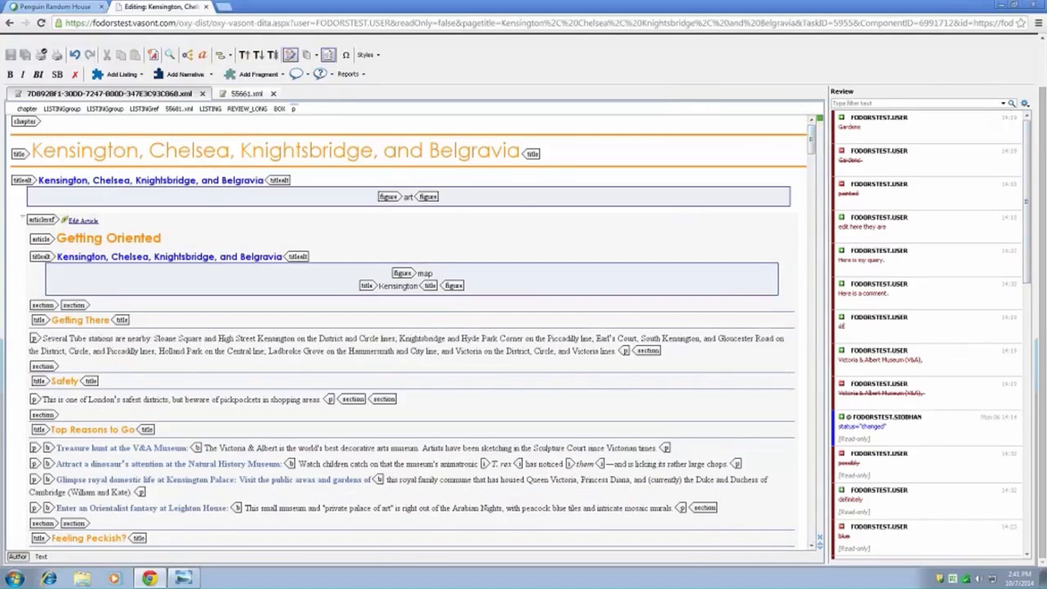
drag(1041, 245, 1042, 196)
- Open the WebLNX user guide, search it for "italic", and display the topic on applying and removing emphasis
mouse_move(1011, 75)
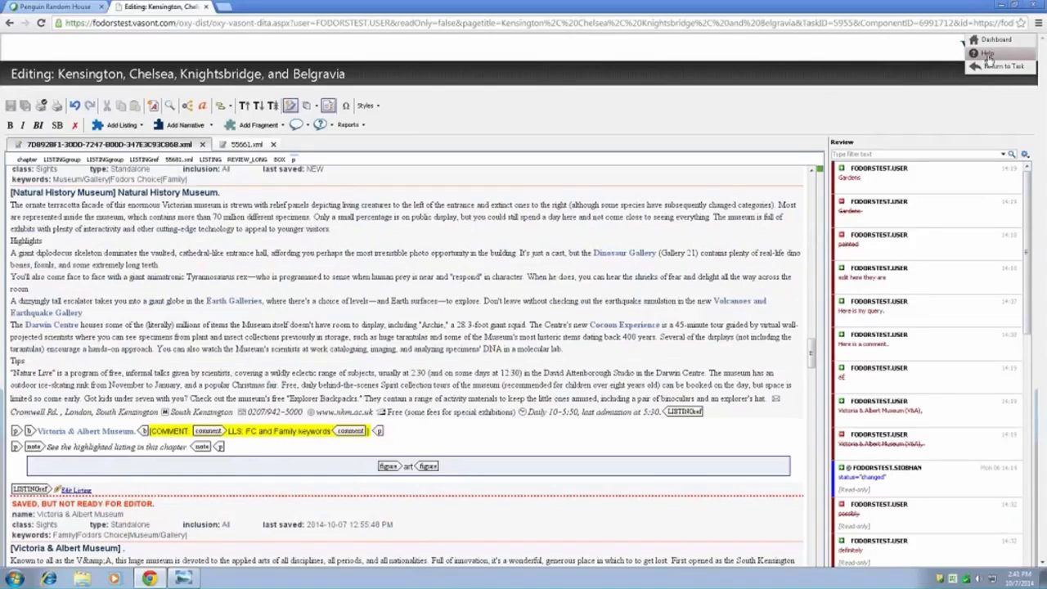
click(989, 54)
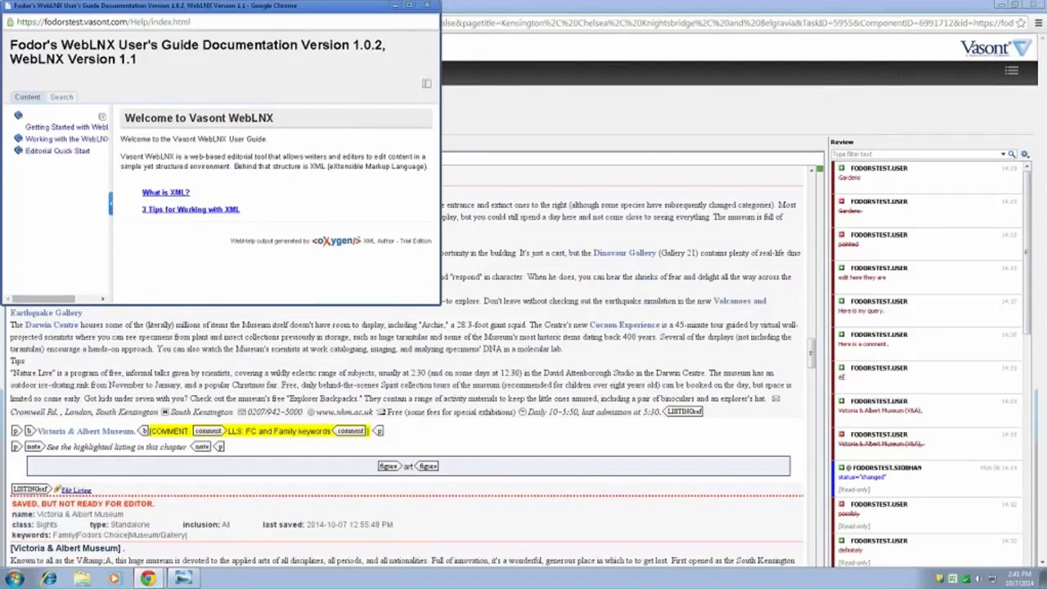
click(62, 97)
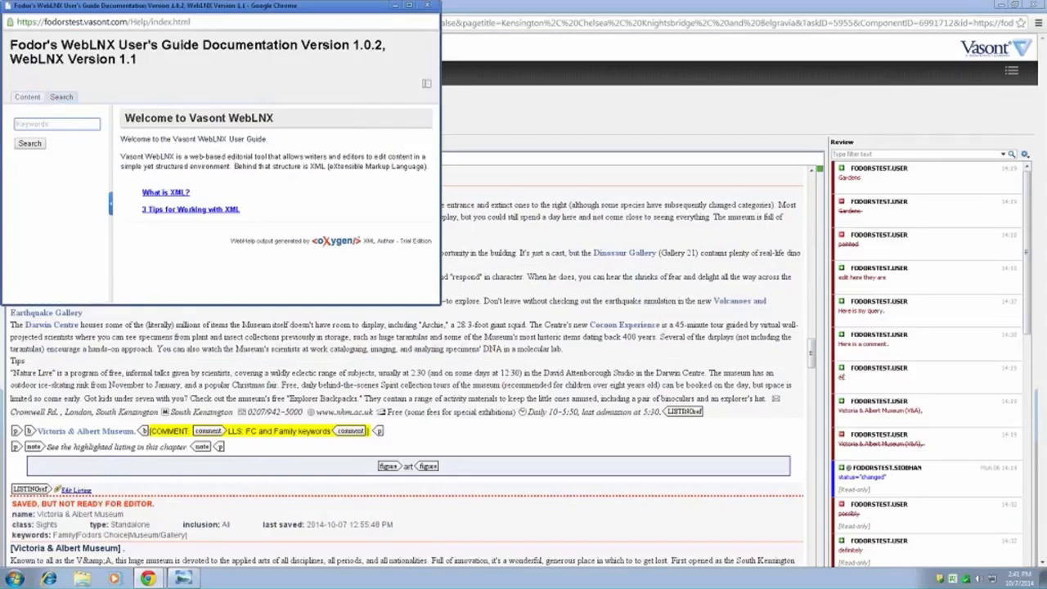
text(italic)
click(29, 145)
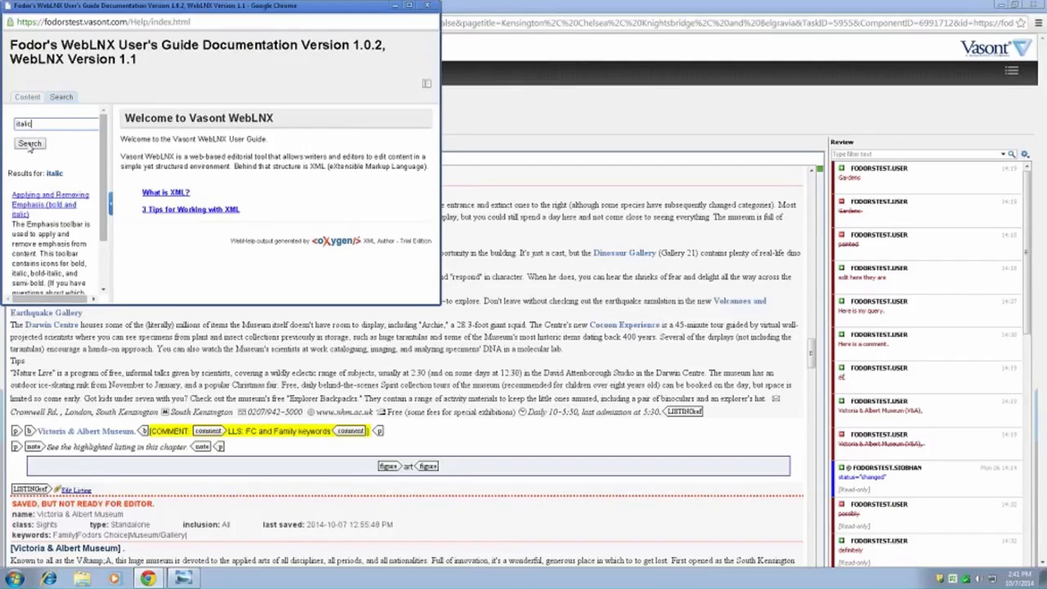
click(36, 206)
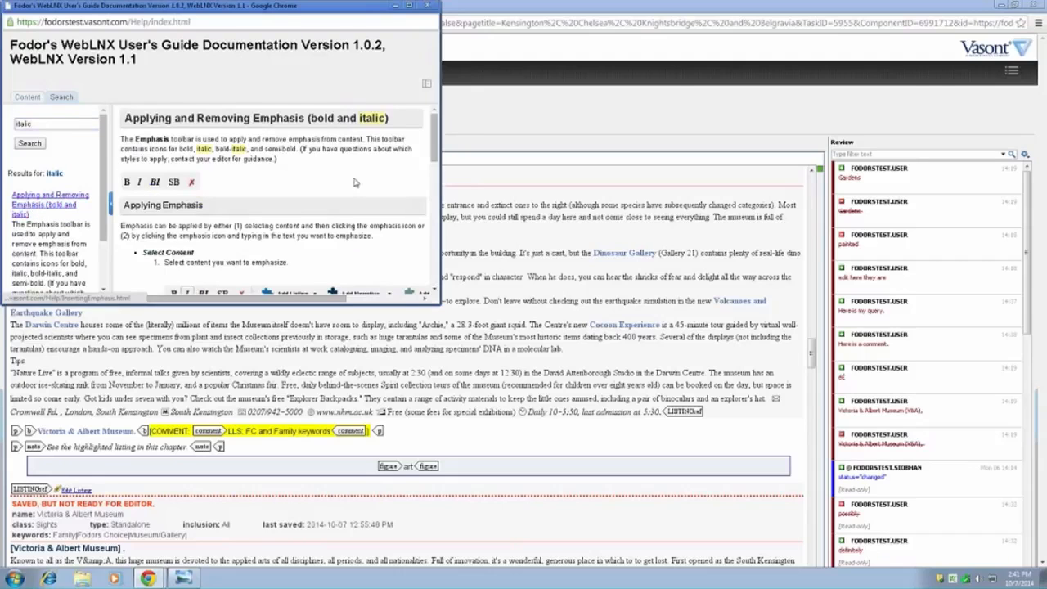
- Enlarge the help window, review the instructions for applying and removing emphasis, and close the guide
drag(440, 303, 577, 540)
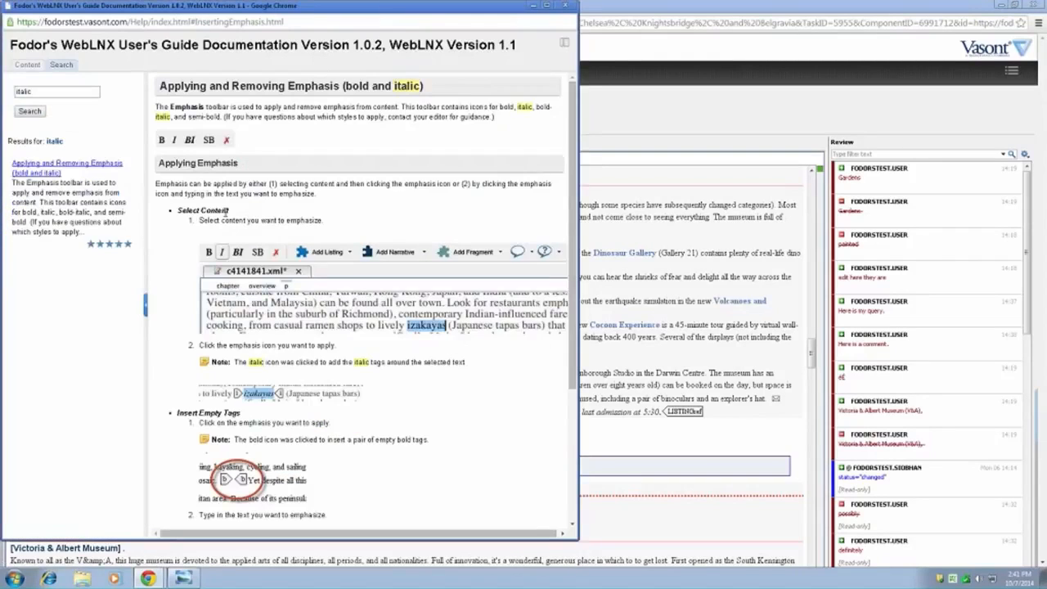
drag(571, 324, 571, 453)
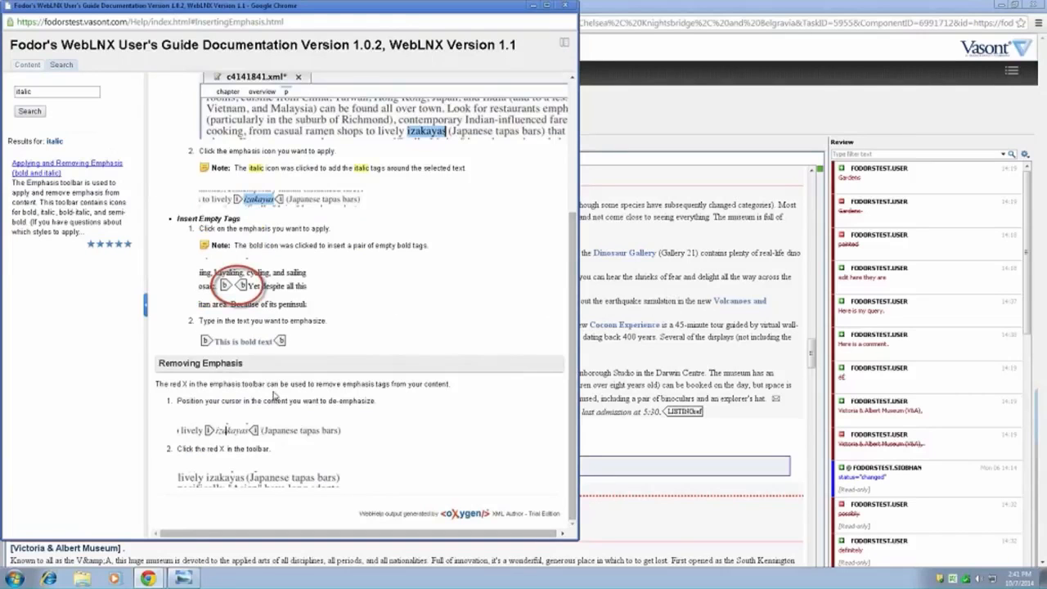
scroll(424, 375, up, 3)
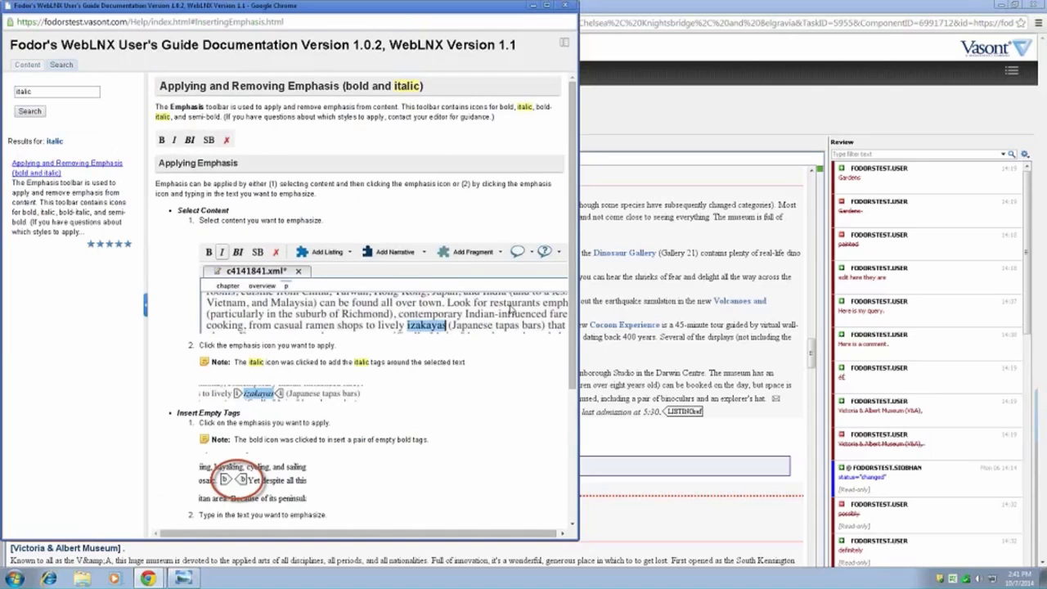
drag(556, 18, 576, 72)
click(583, 59)
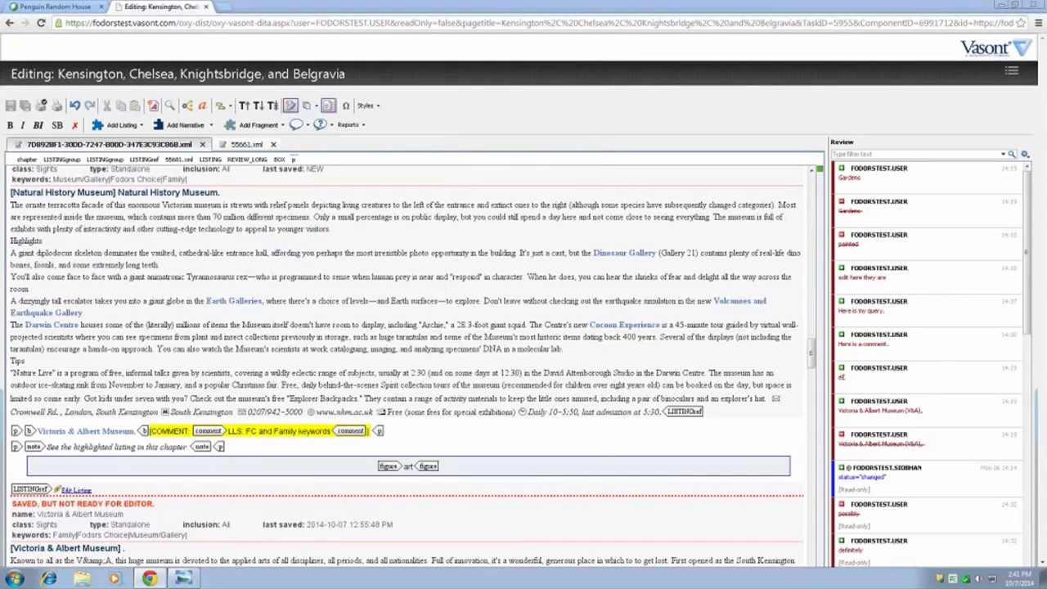
- Leave the chapter editor and return to the chapter's task page
click(1011, 71)
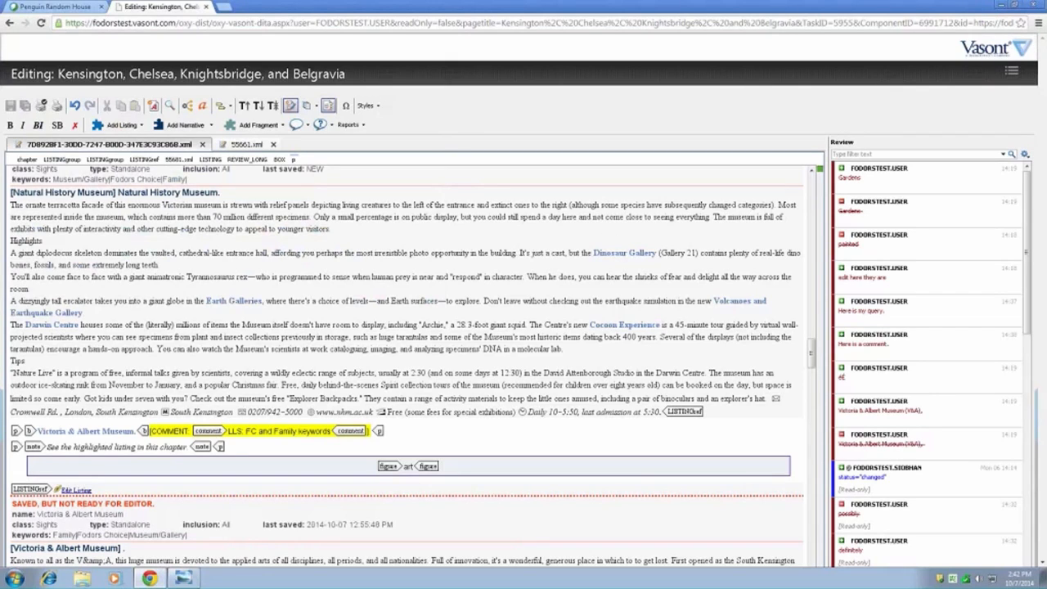
mouse_move(1012, 71)
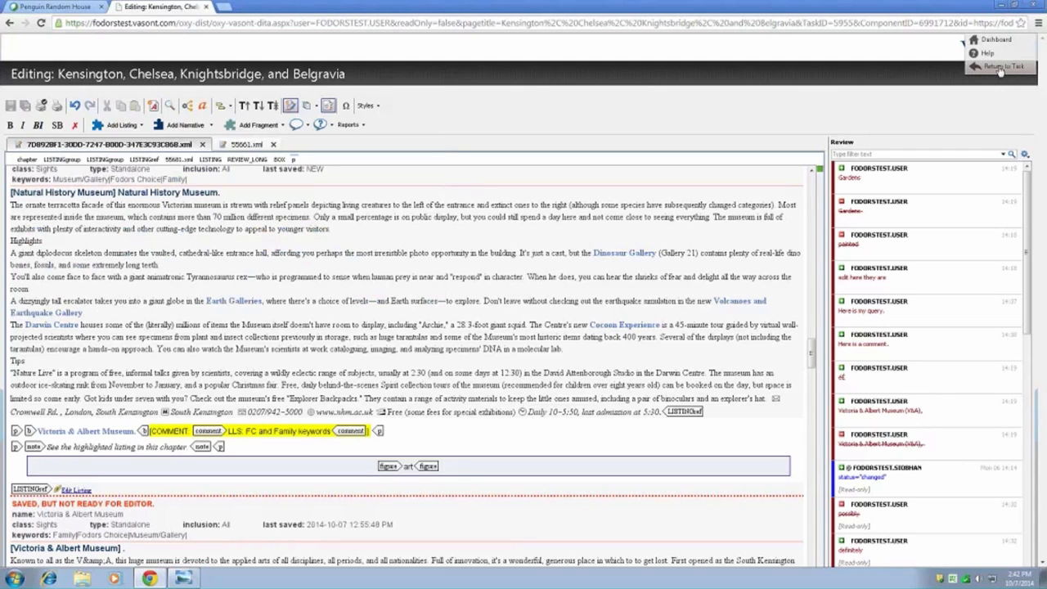
click(999, 70)
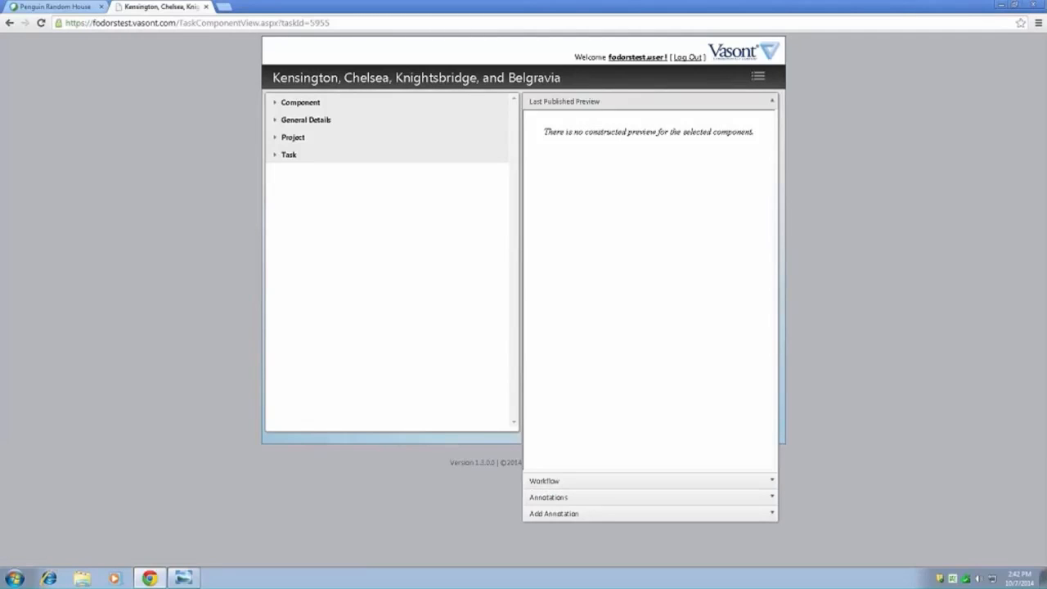
- Choose the Submit to PE workflow option with a production editor assigned, and switch the choice to Send Queries to Writer
click(542, 486)
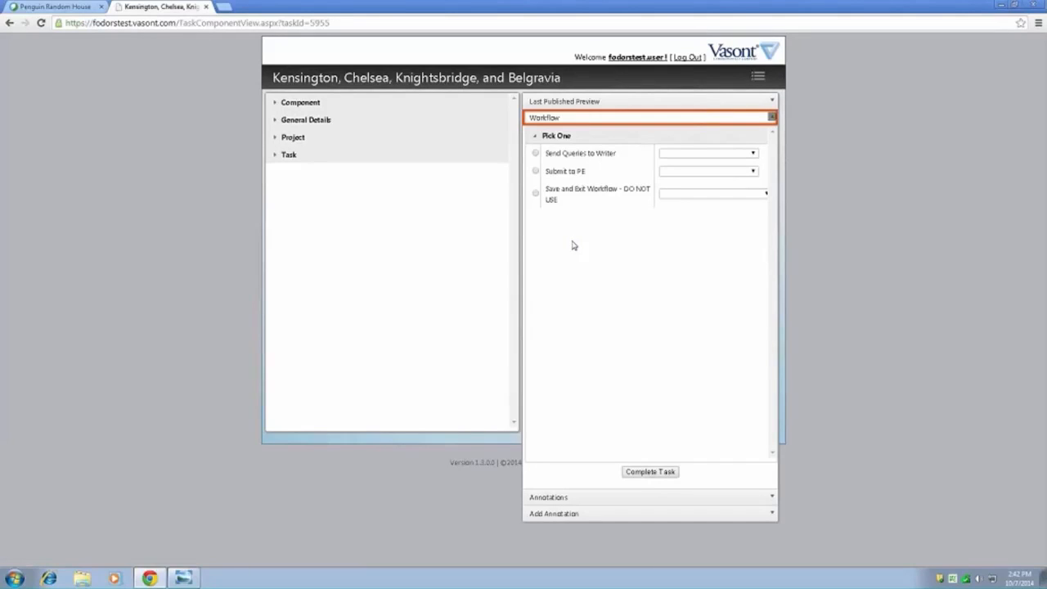
click(536, 171)
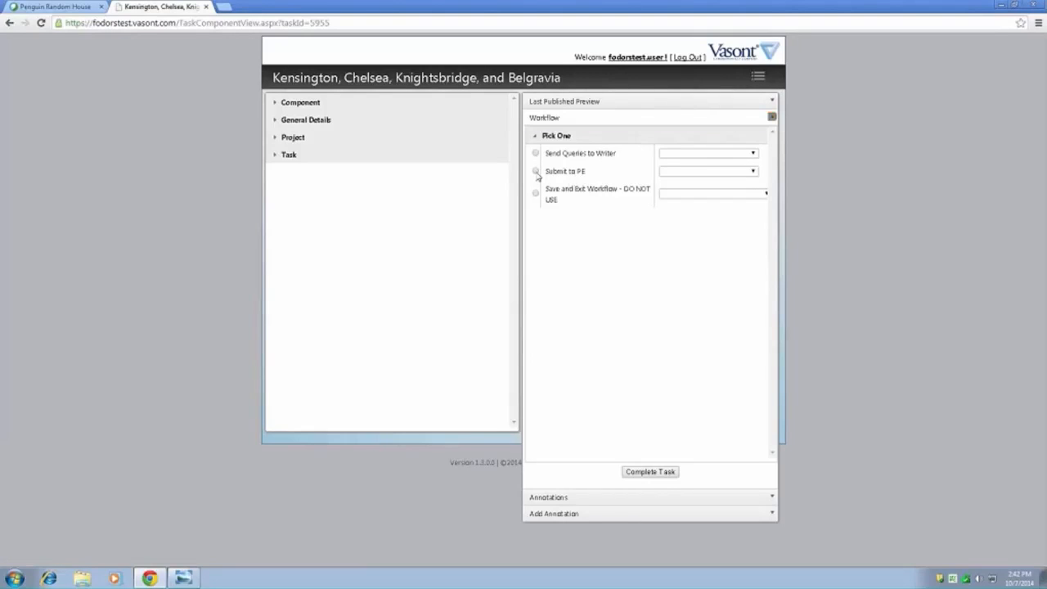
click(752, 172)
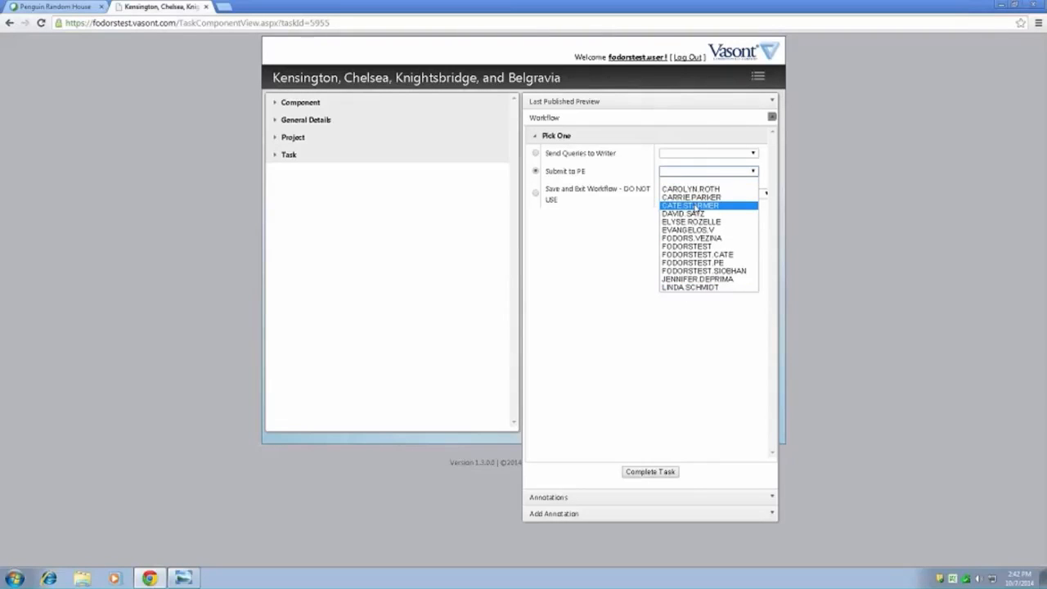
click(695, 205)
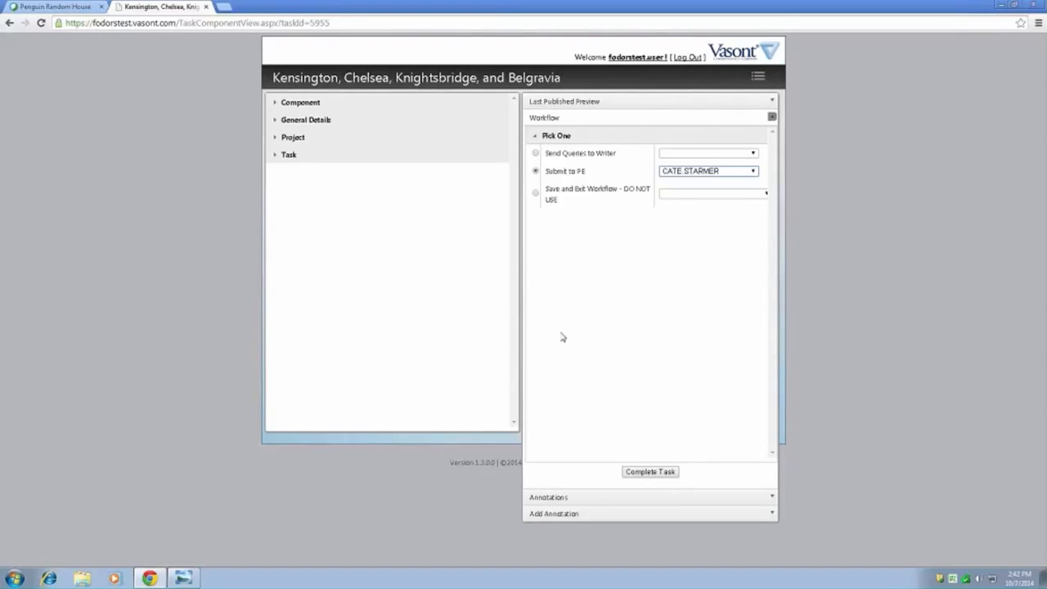
click(537, 154)
- Go to the dashboard, reopen the Review Updates assignment for the Kensington chapter, and display its workflow options
click(758, 76)
click(769, 92)
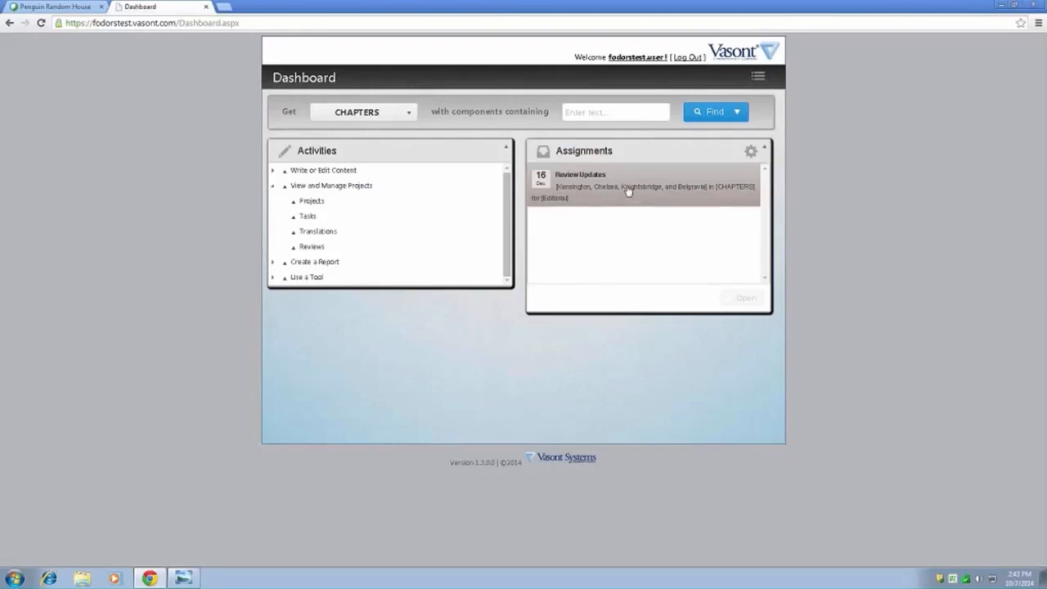
click(679, 196)
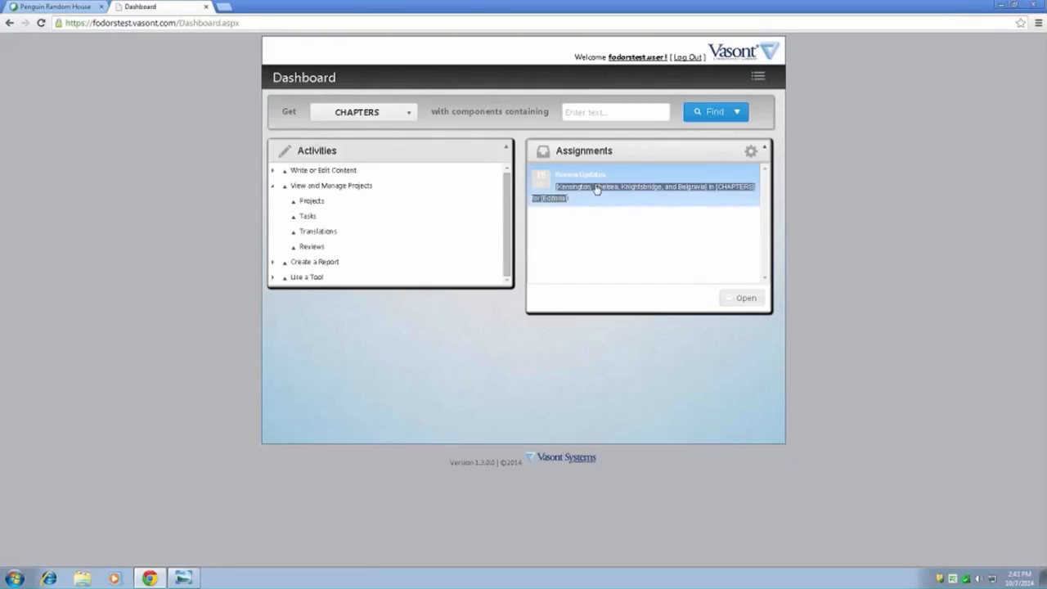
click(741, 298)
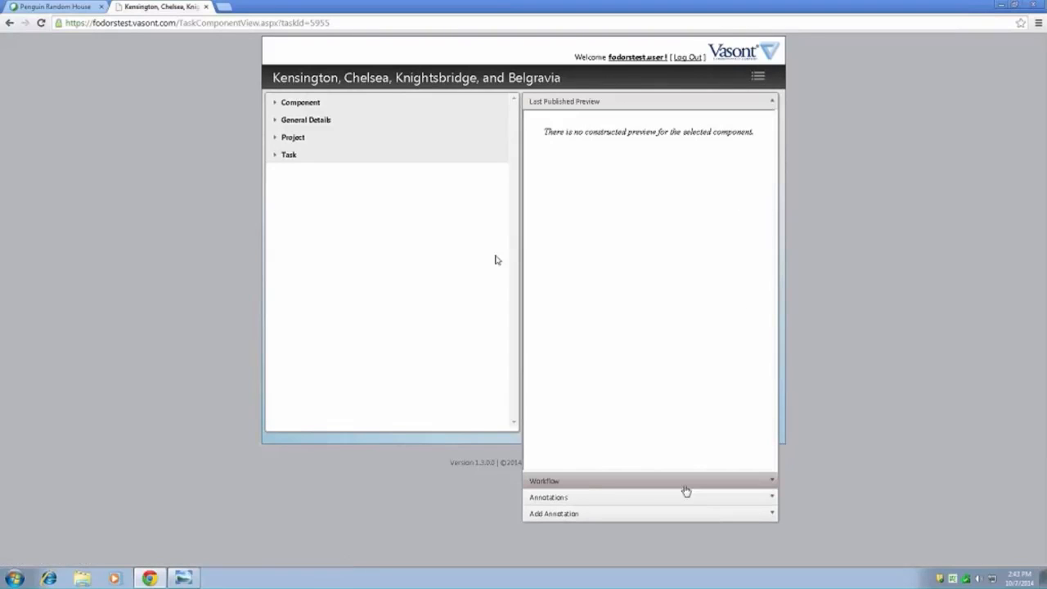
click(571, 482)
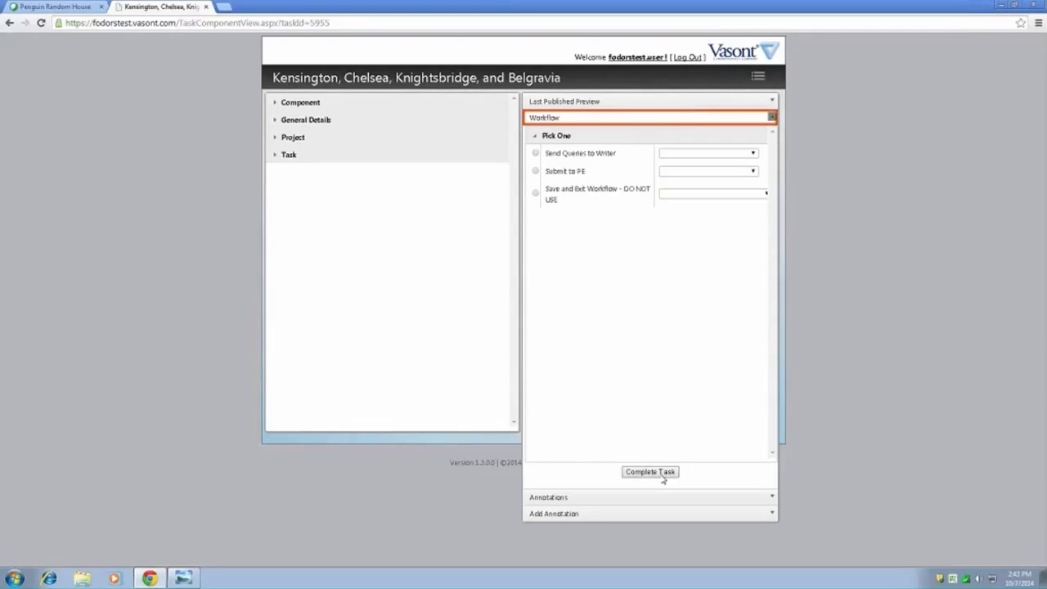
- Open the Kensington chapter for editing from its task page and allow the Vasont WebLNX application to run
click(760, 77)
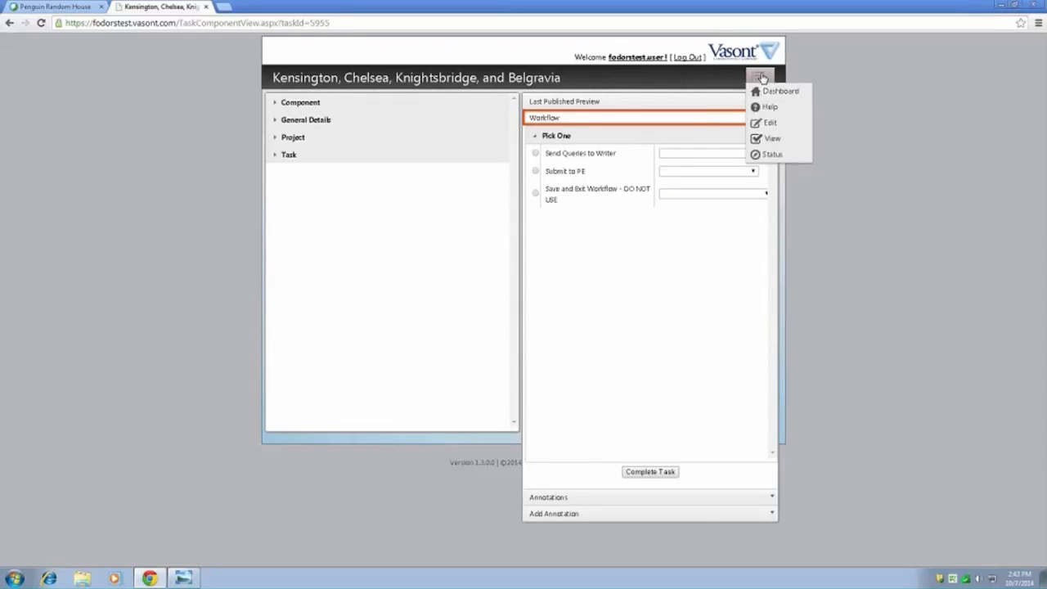
click(773, 123)
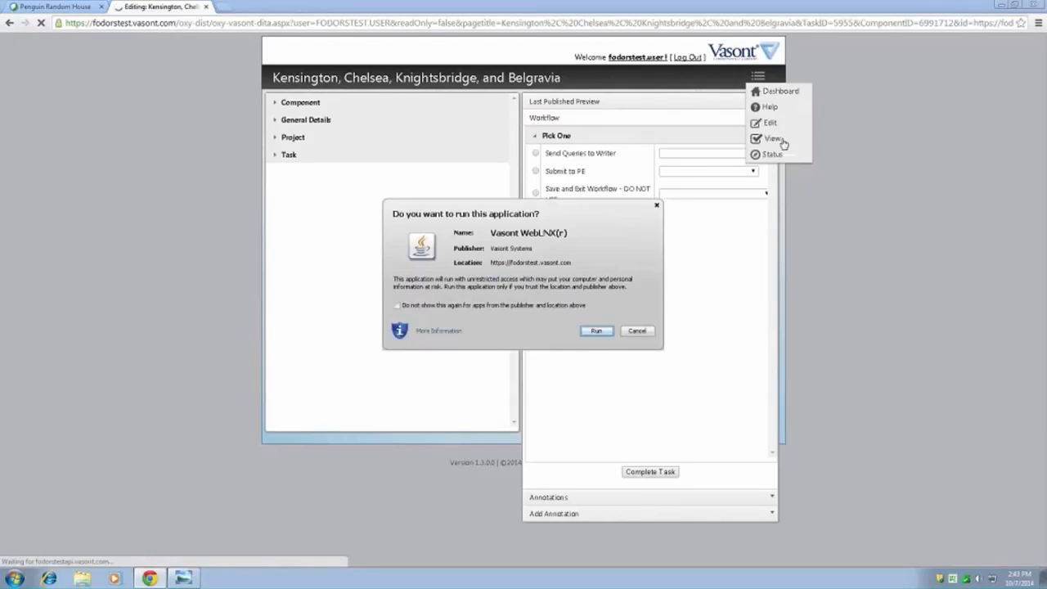
click(597, 331)
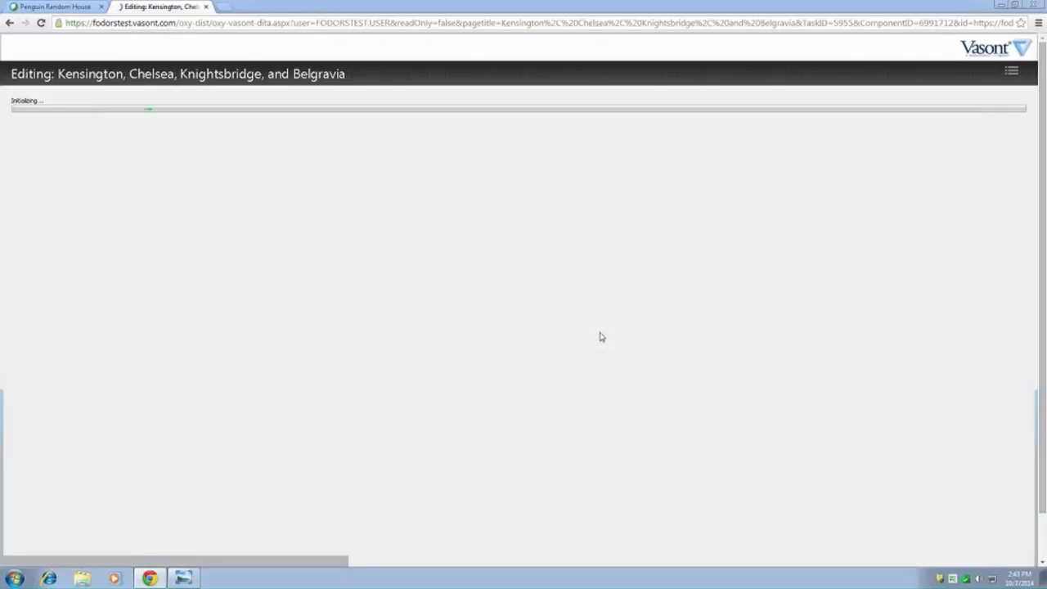